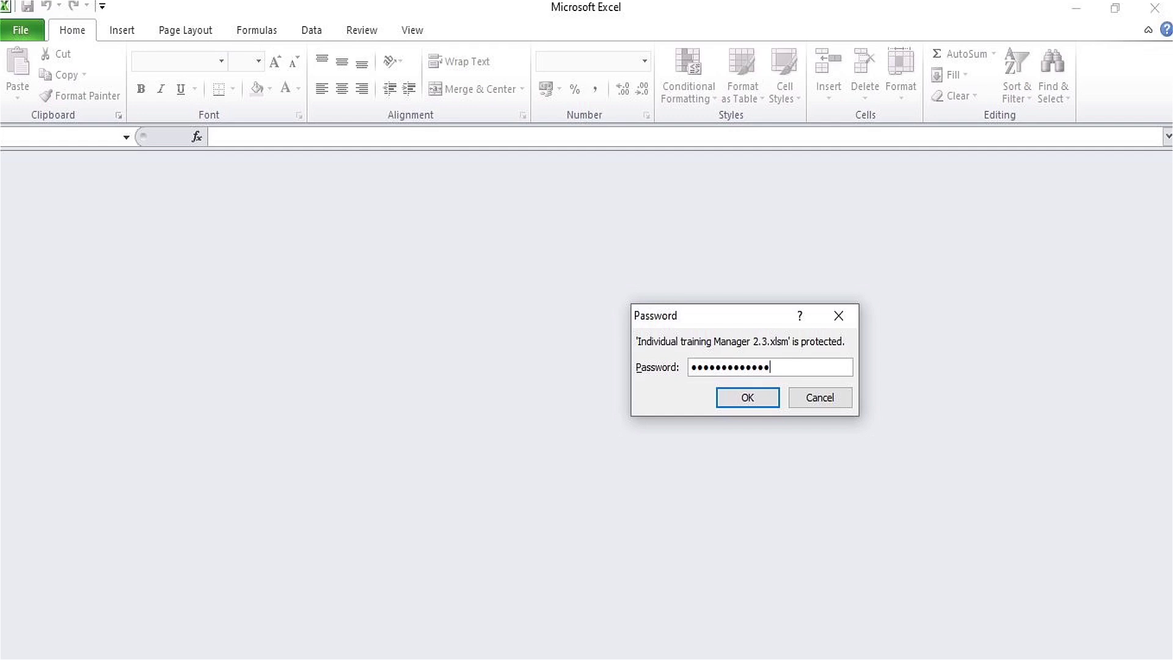
Step: Submit the workbook password to unlock "Individual training Manager 2.3.xlsm"
{"action": "key", "text": "Return"}
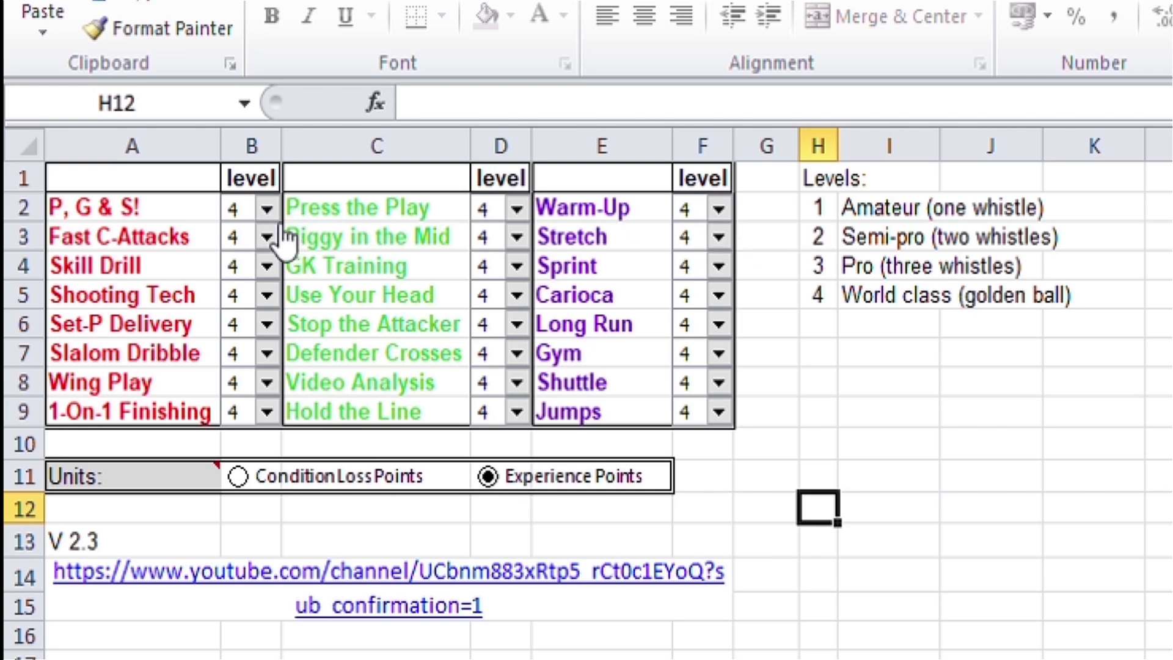
Step: Try another level for the Warm-Up drill on the setup sheet and return it to level 4
{"action": "left_click", "coordinate": [720, 210]}
{"action": "left_click", "coordinate": [703, 232]}
{"action": "left_click", "coordinate": [720, 210]}
{"action": "left_click", "coordinate": [710, 246]}
{"action": "key", "text": "Down"}
{"action": "key", "text": "Down"}
Step: Examine the Levels legend from level 4, World class, down to level 1, Amateur
{"action": "left_click", "coordinate": [846, 307]}
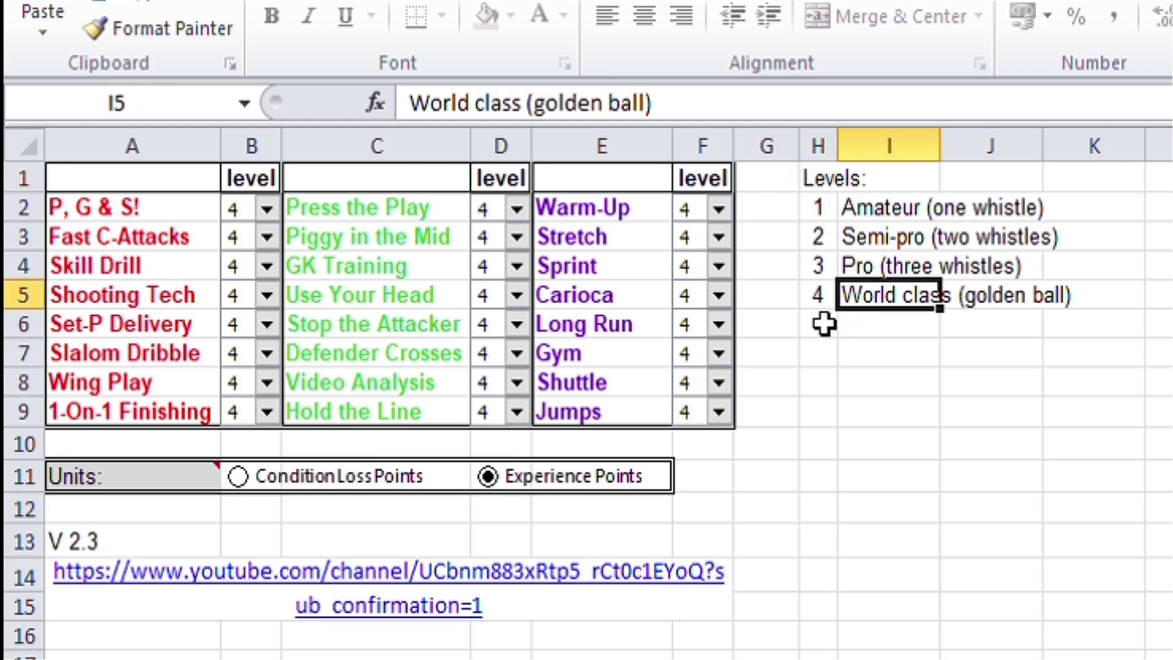
{"action": "left_click", "coordinate": [824, 303]}
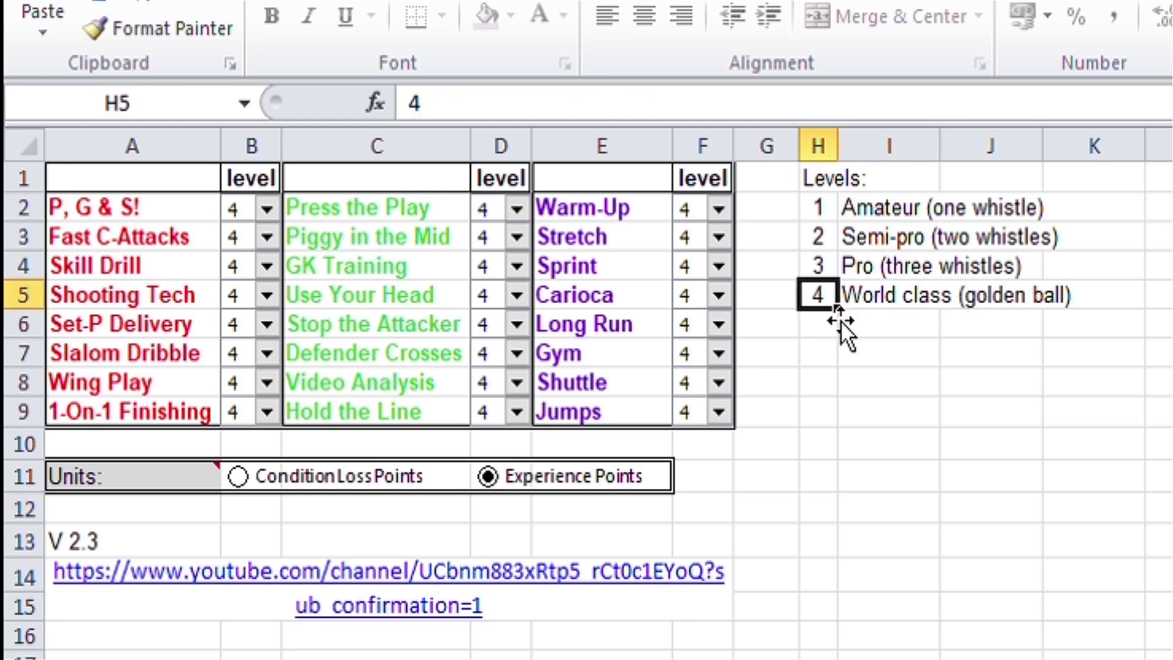
{"action": "left_click", "coordinate": [875, 277]}
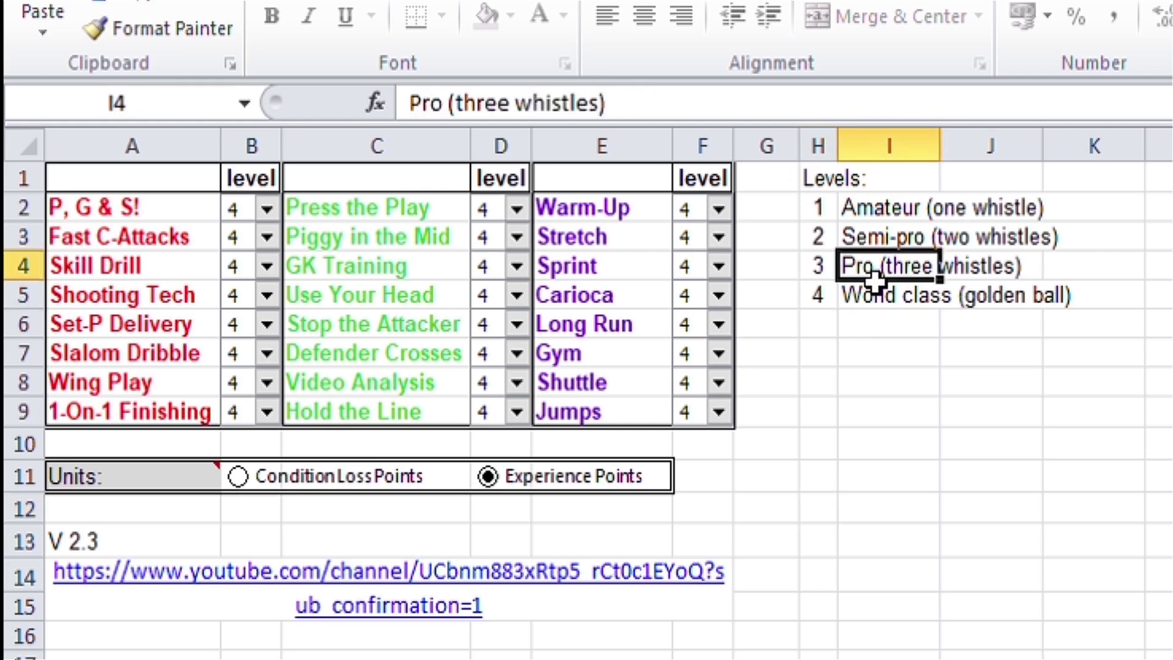
{"action": "left_click", "coordinate": [825, 268]}
{"action": "left_click", "coordinate": [861, 245]}
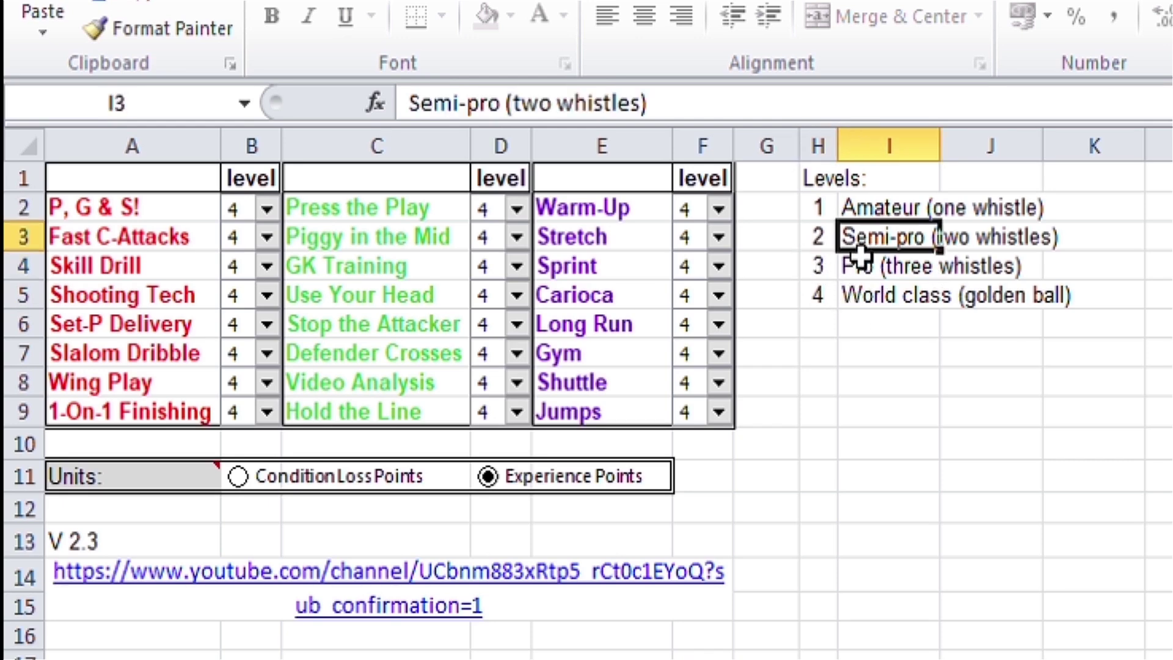
{"action": "left_click", "coordinate": [818, 237]}
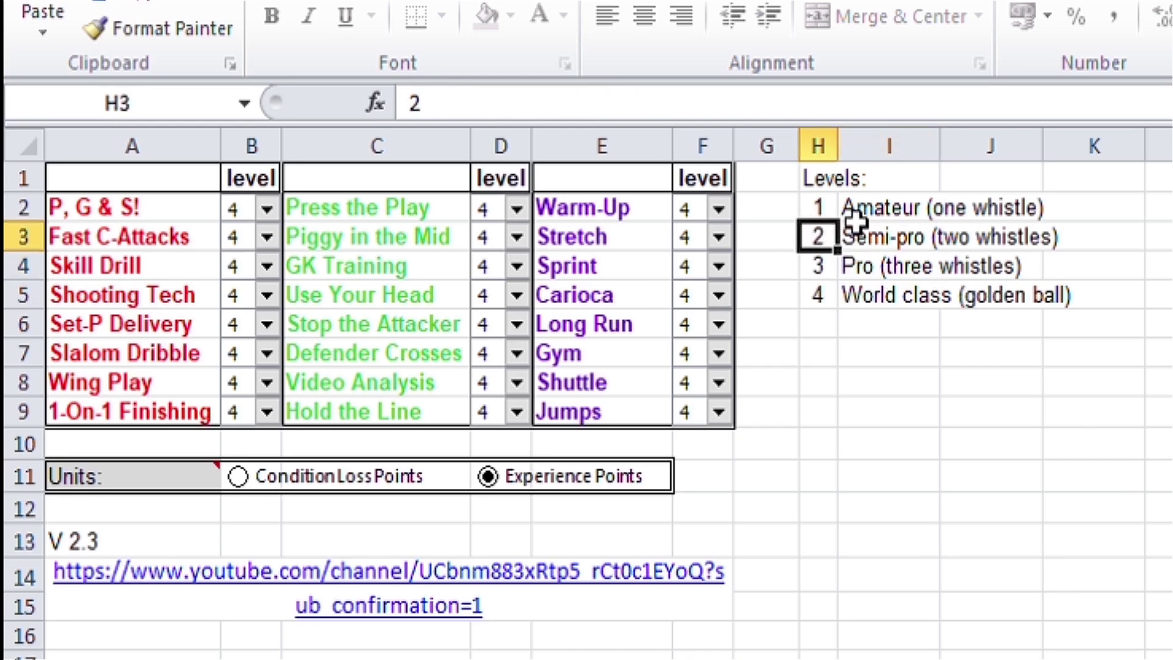
{"action": "left_click", "coordinate": [852, 218]}
{"action": "left_click", "coordinate": [821, 220]}
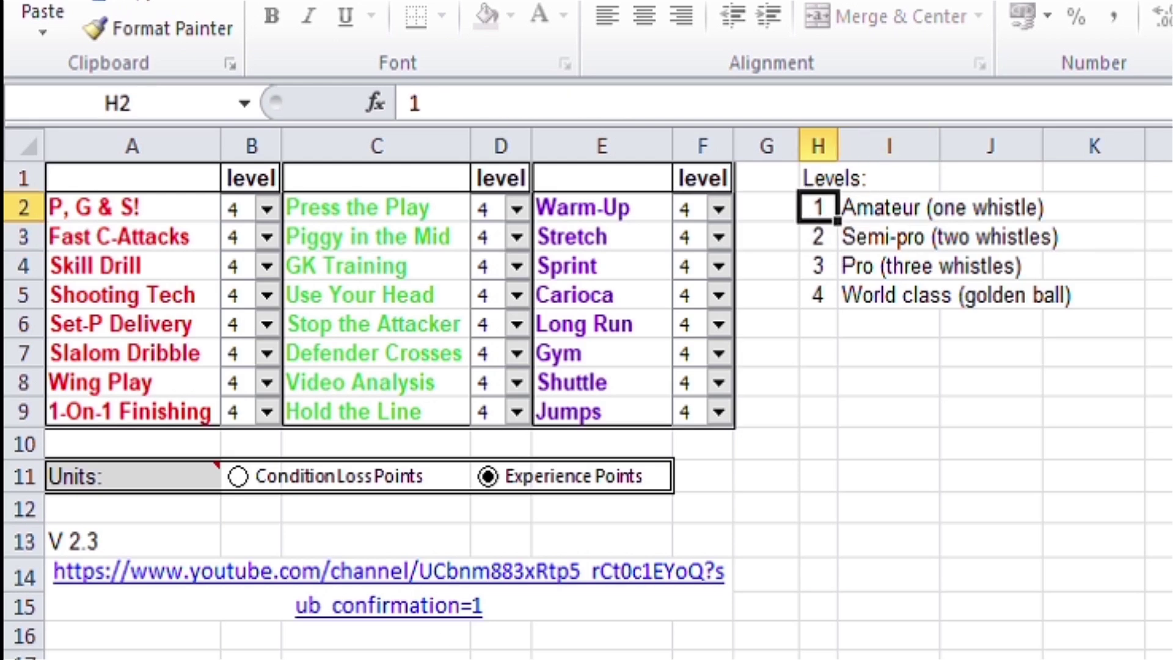
Step: Try the Condition Loss Points units option and switch back to Experience Points
{"action": "left_click", "coordinate": [239, 483]}
{"action": "left_click", "coordinate": [500, 492]}
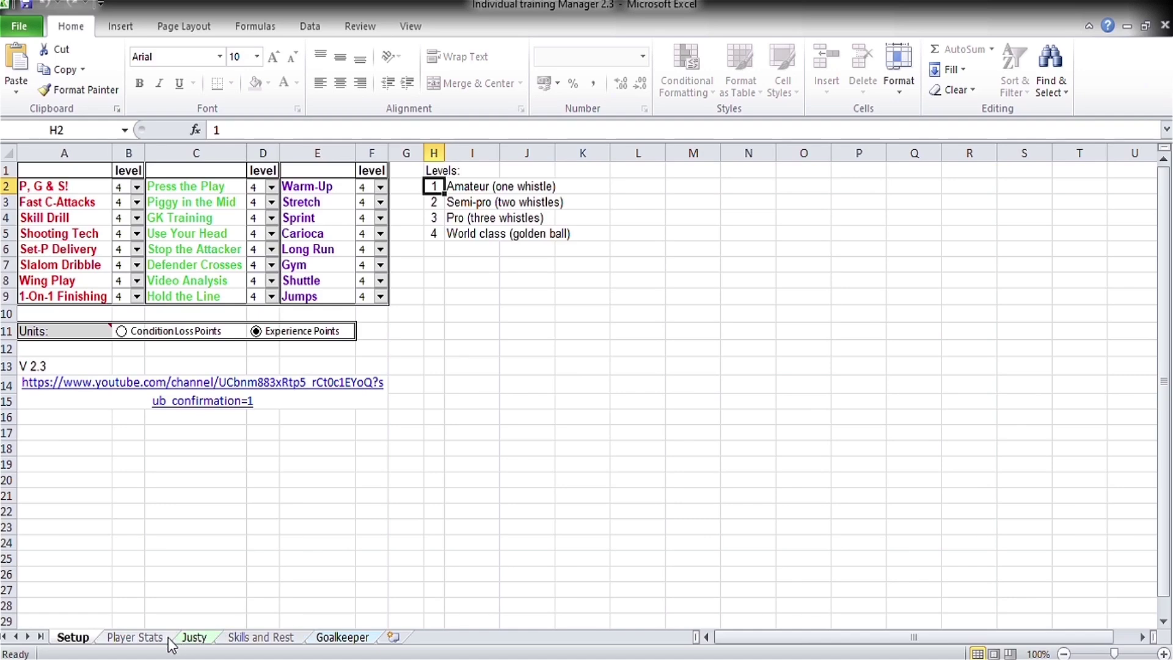
Step: Bring up the Player Stats sheet and check the Club Level, Quality to % and % to Quality input cells
{"action": "left_click", "coordinate": [133, 637]}
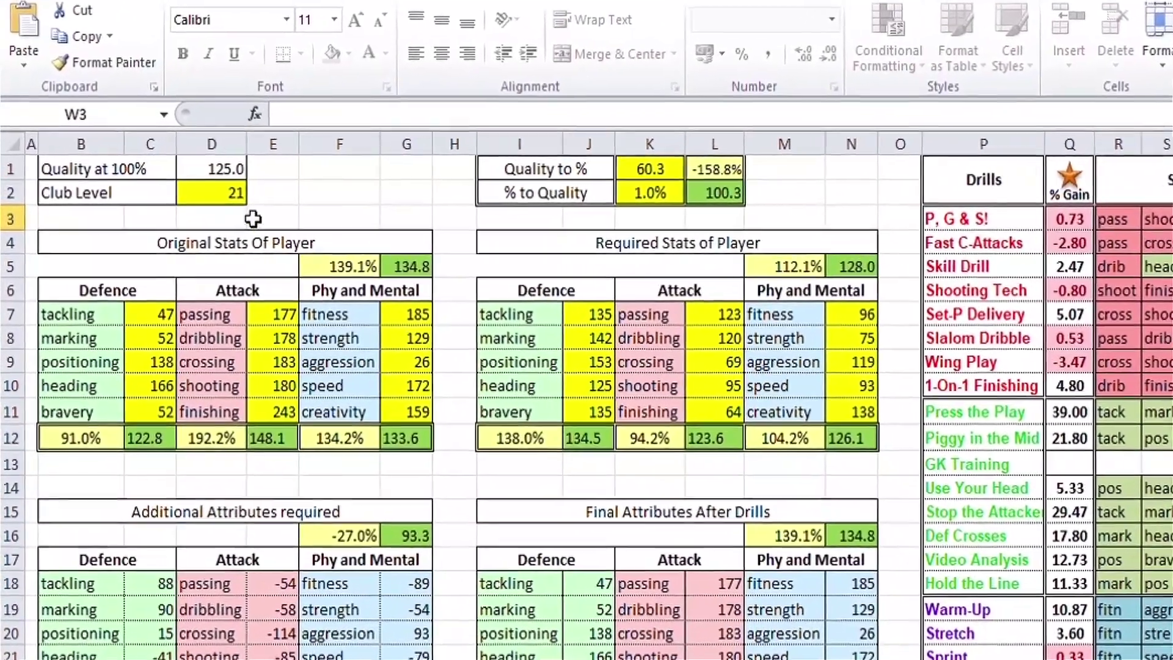
{"action": "left_click", "coordinate": [236, 195]}
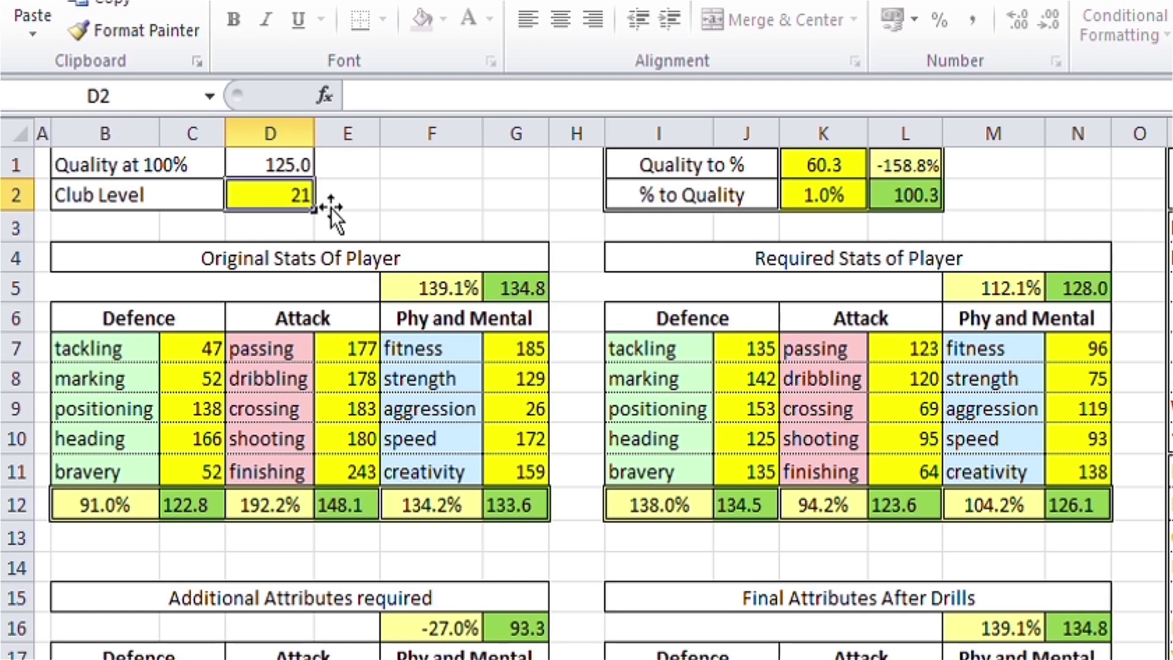
{"action": "left_click", "coordinate": [812, 166]}
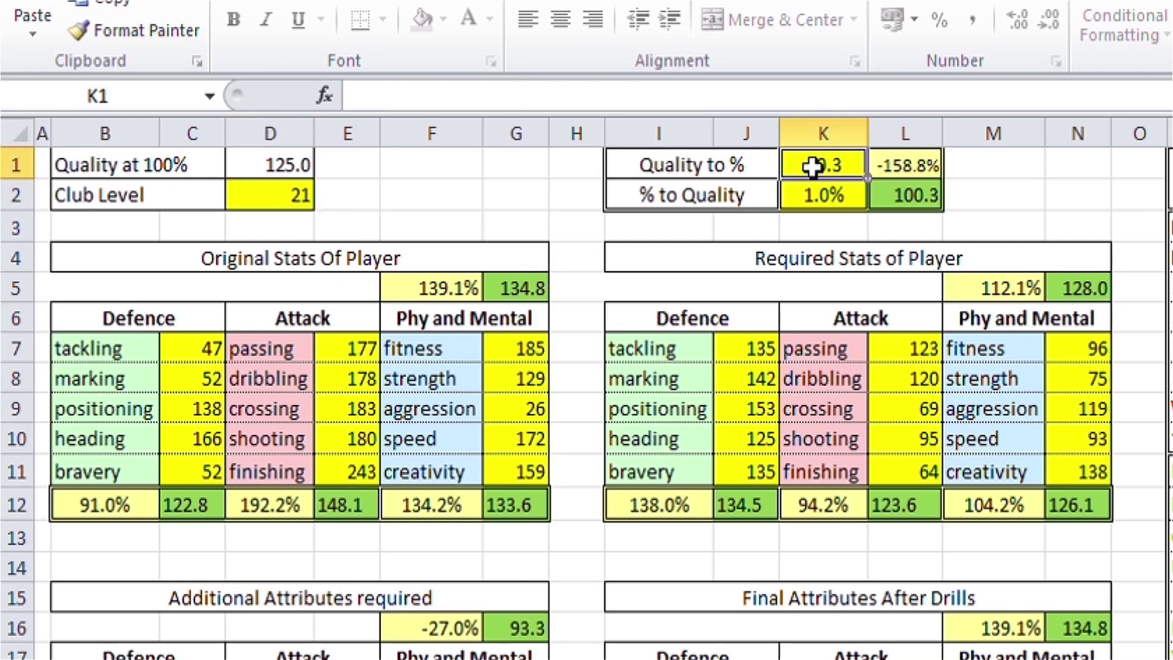
{"action": "left_click", "coordinate": [842, 200]}
Step: Examine the Defence values from tackling to bravery in the Original Stats Of Player table
{"action": "left_click", "coordinate": [199, 358]}
{"action": "left_click", "coordinate": [198, 415]}
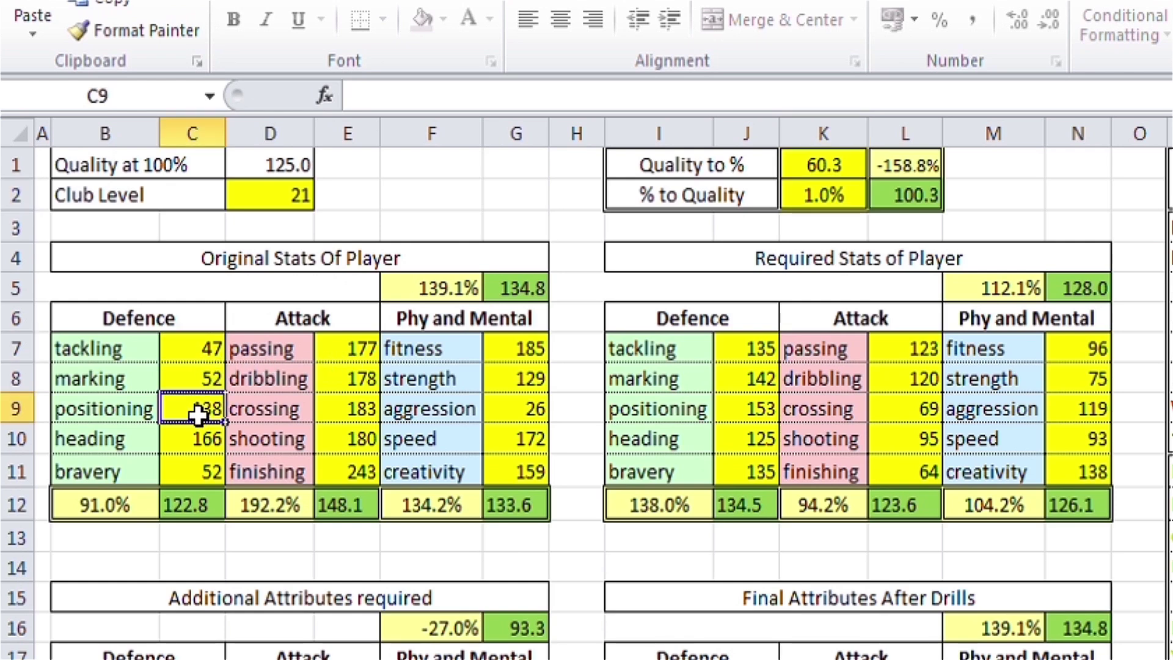
{"action": "left_click", "coordinate": [208, 465]}
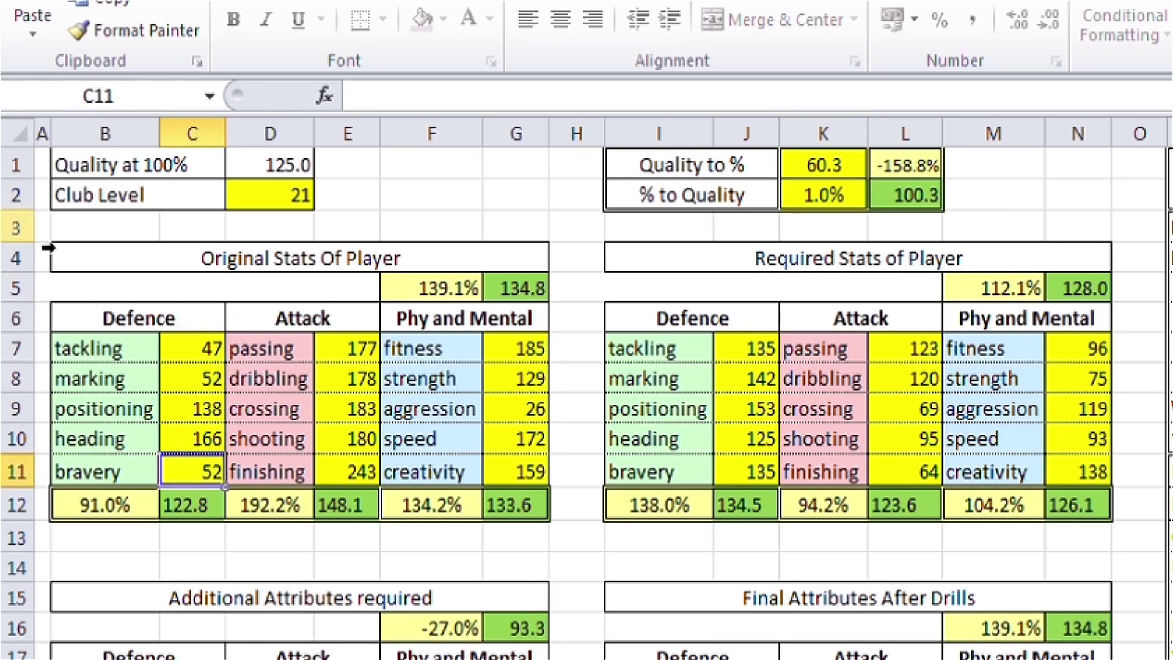
{"action": "left_click", "coordinate": [219, 439]}
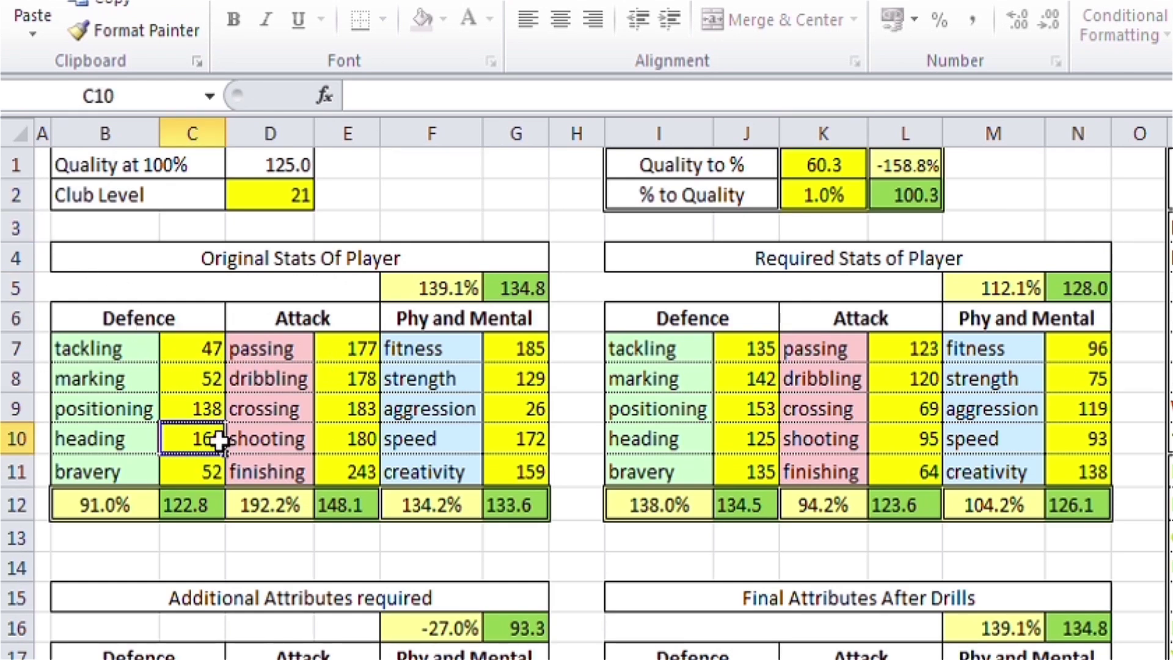
{"action": "left_click", "coordinate": [202, 402]}
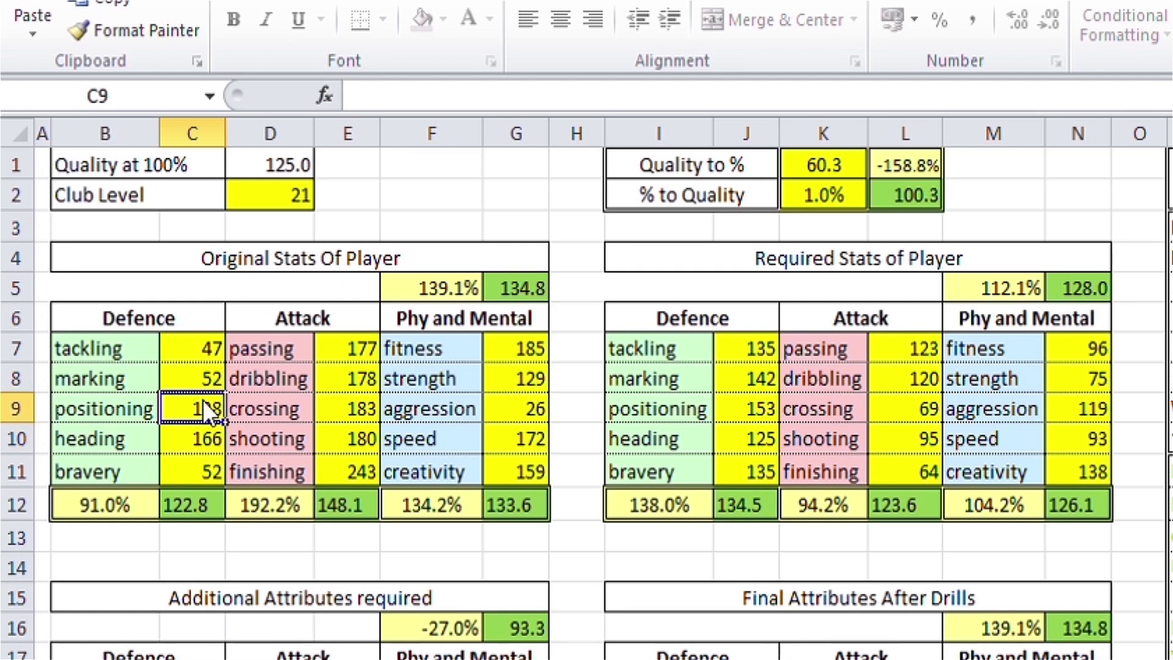
{"action": "left_click", "coordinate": [201, 379]}
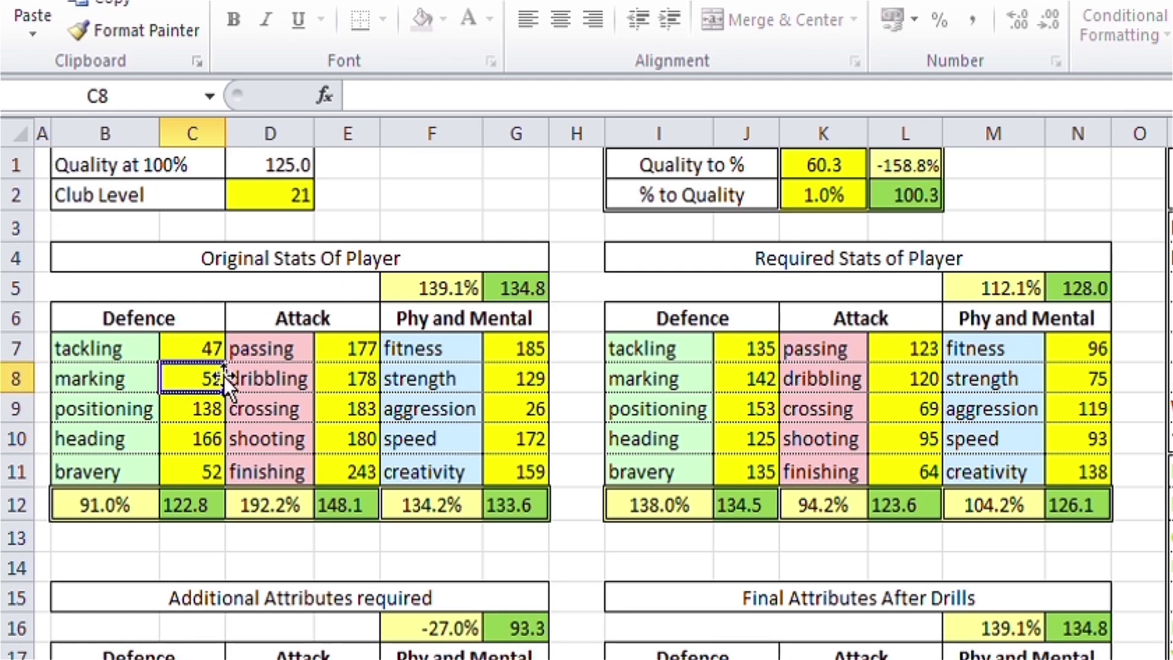
{"action": "left_click", "coordinate": [207, 357]}
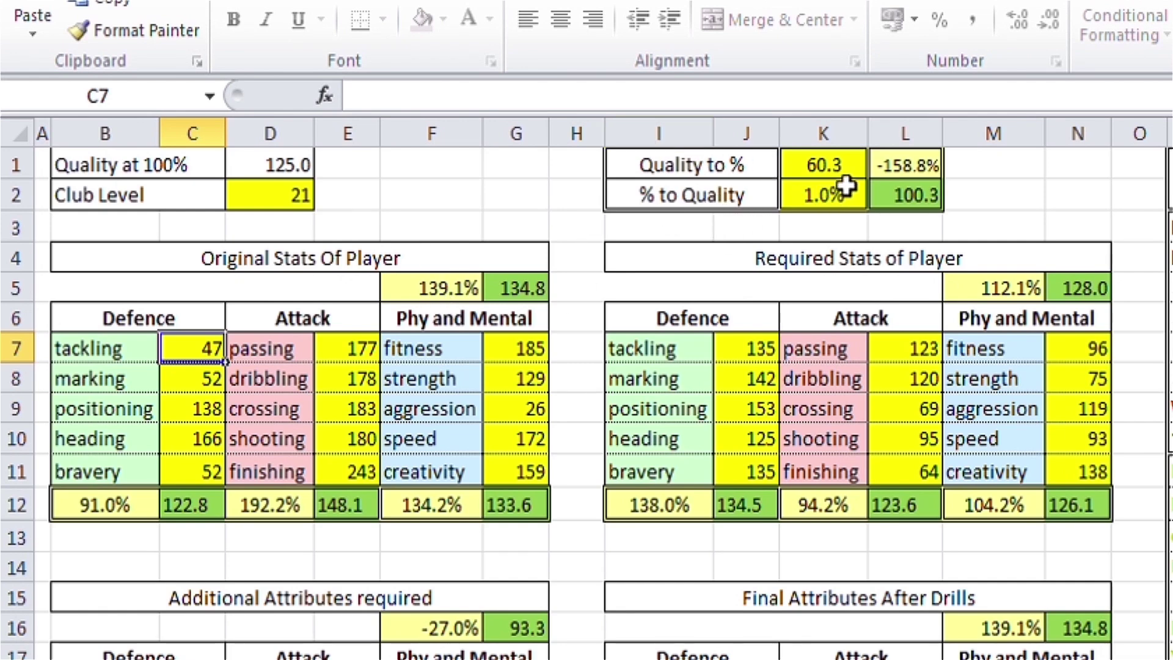
Step: Set the Quality to % input value to 150
{"action": "left_click", "coordinate": [833, 203]}
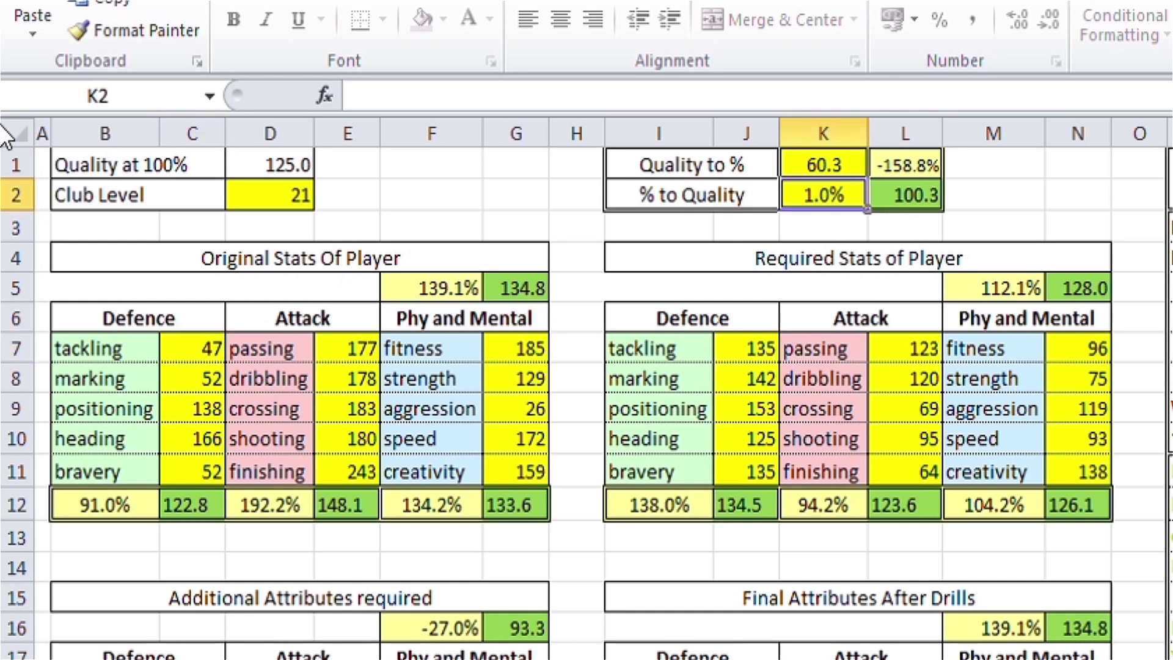
{"action": "left_click", "coordinate": [829, 176]}
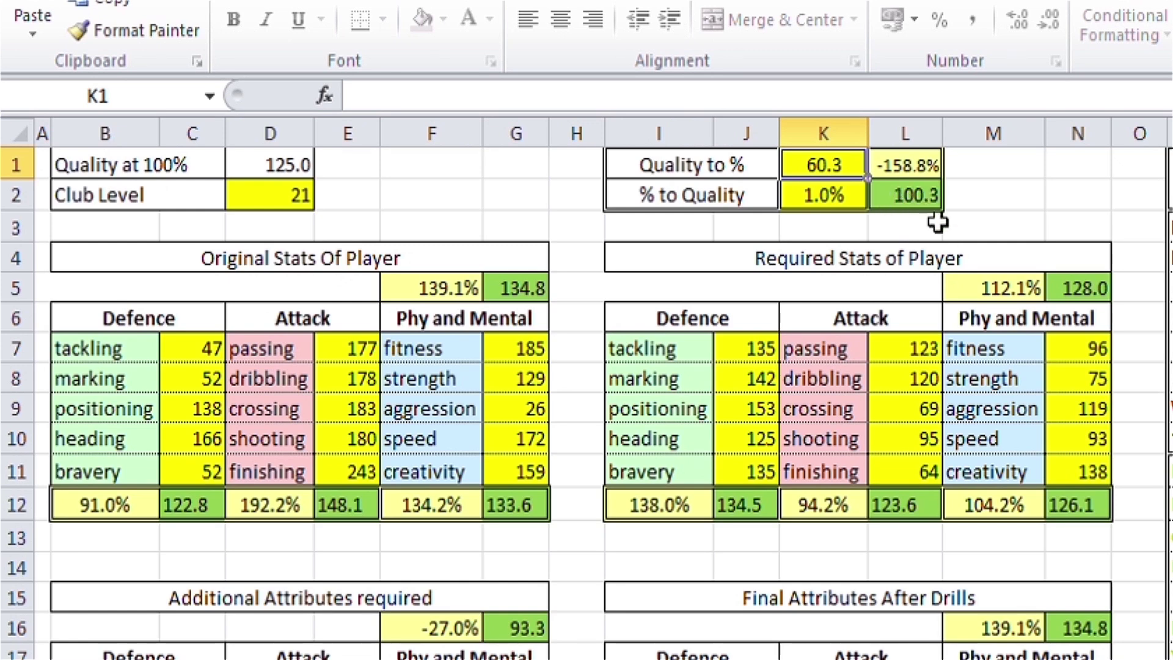
{"action": "left_click", "coordinate": [831, 195]}
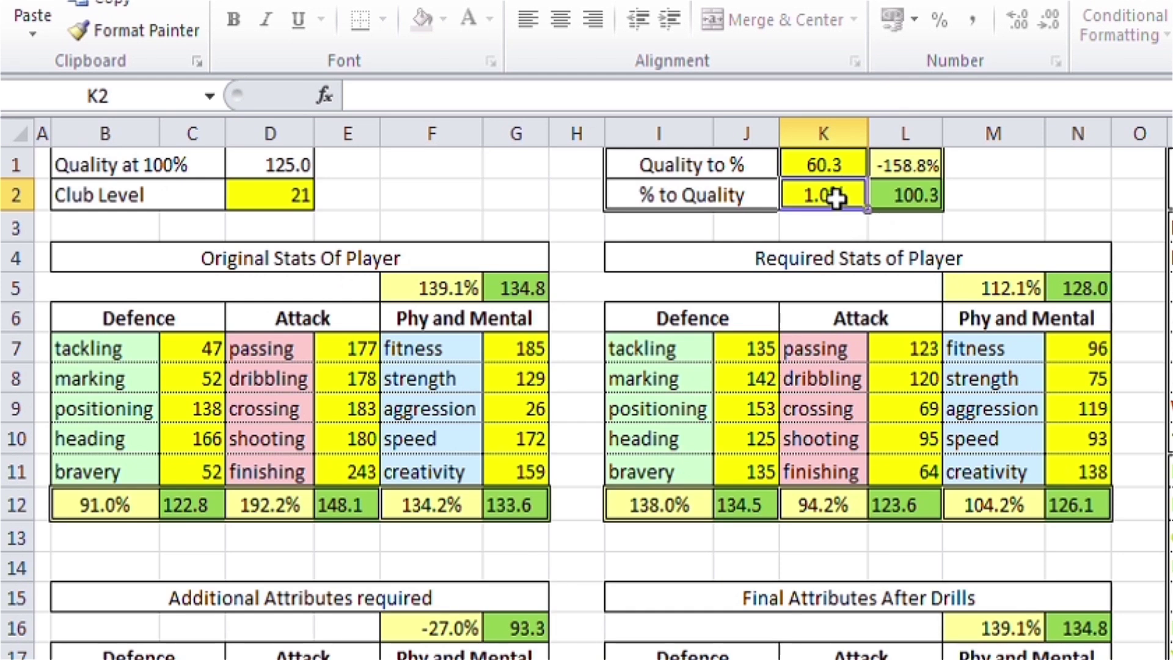
{"action": "left_click", "coordinate": [828, 176]}
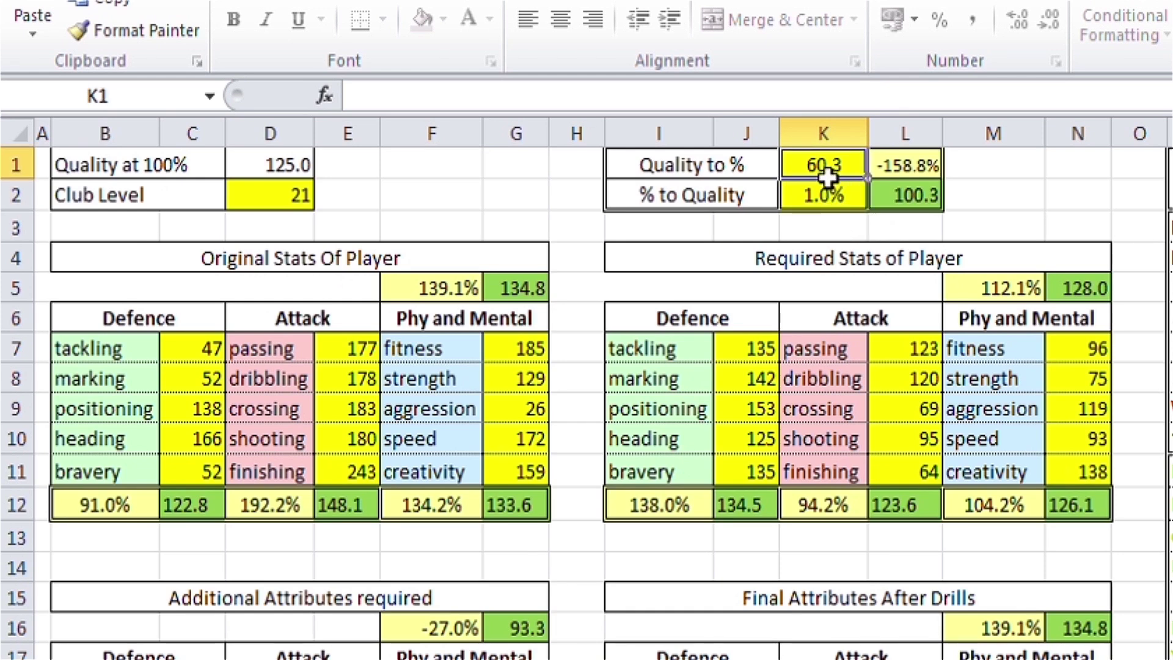
{"action": "type", "text": "15"}
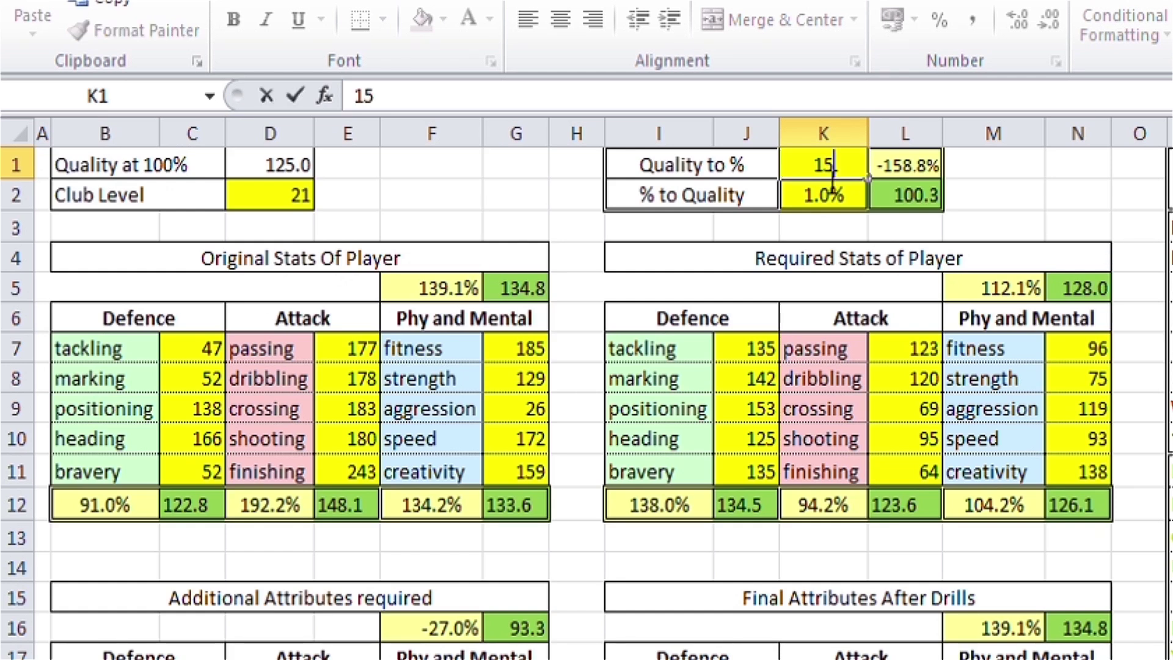
{"action": "type", "text": "0"}
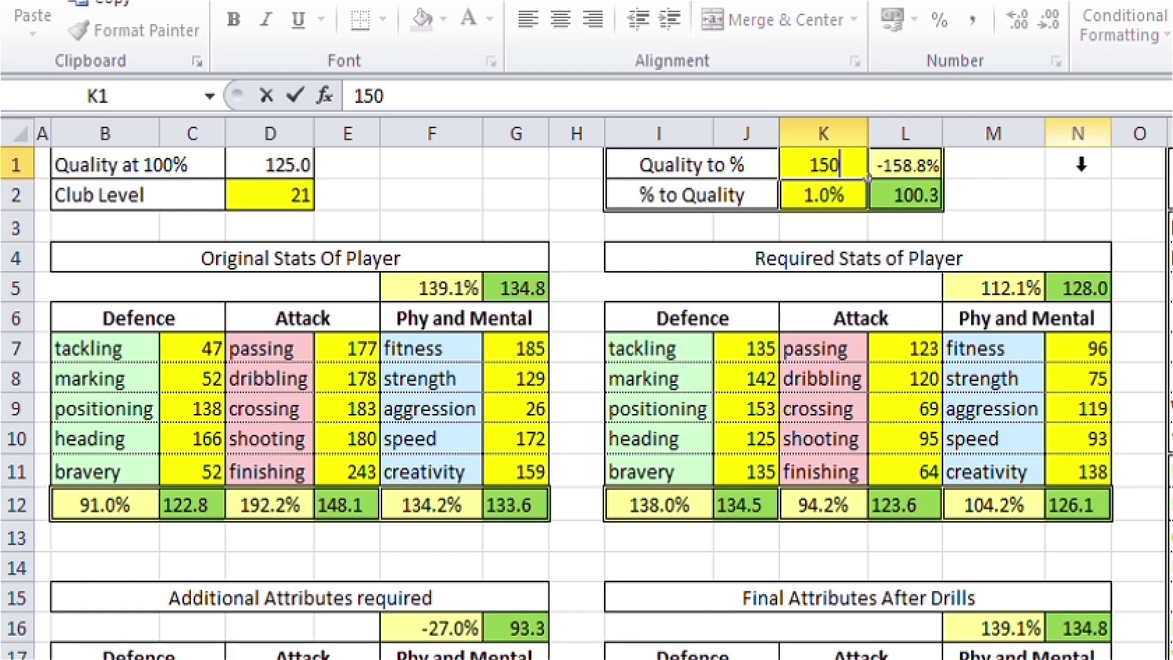
{"action": "left_click", "coordinate": [1069, 228]}
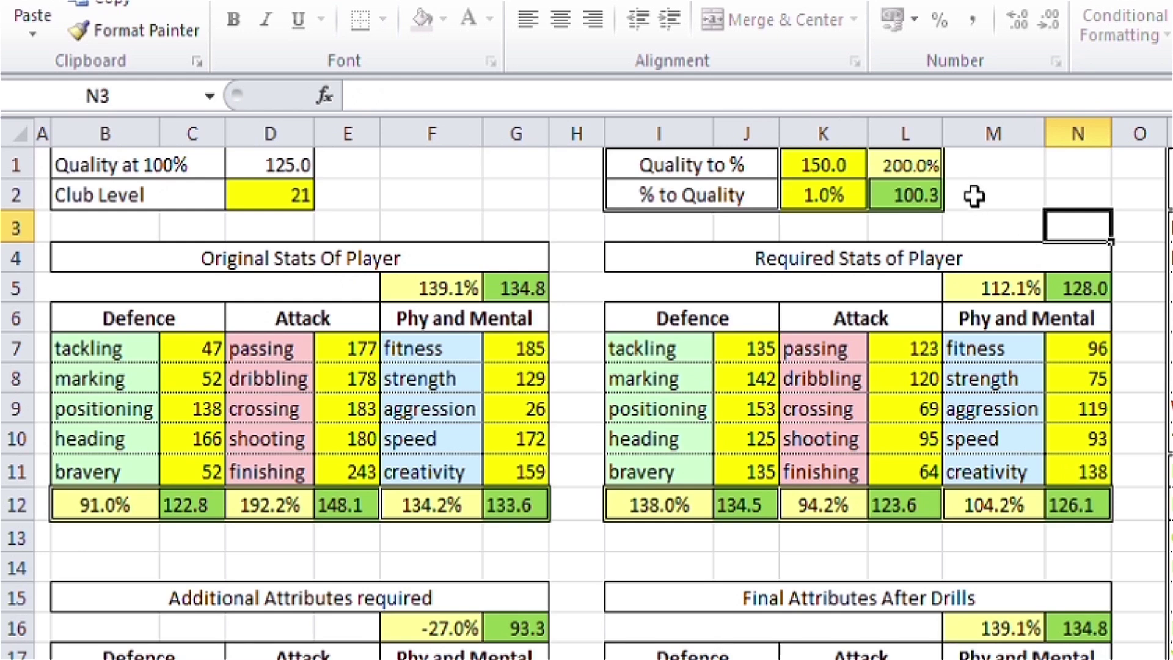
Step: Check the converted percentage for Quality to %, the % to Quality input and the Club Level cell
{"action": "left_click", "coordinate": [893, 174]}
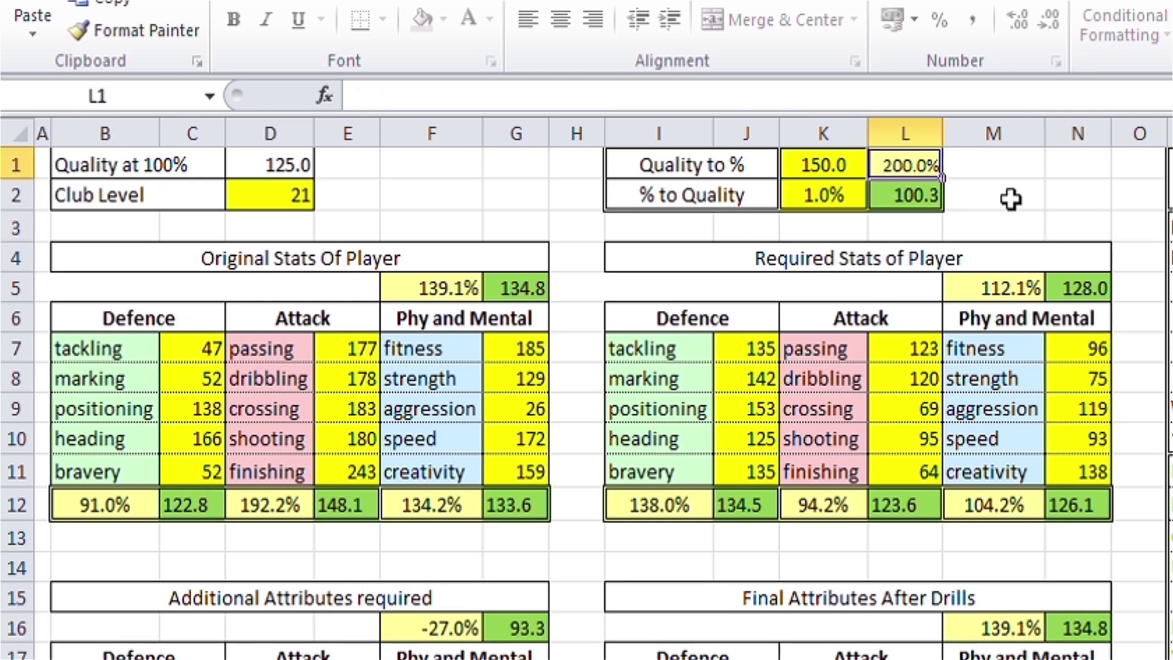
{"action": "left_click", "coordinate": [838, 179]}
{"action": "left_click", "coordinate": [842, 197]}
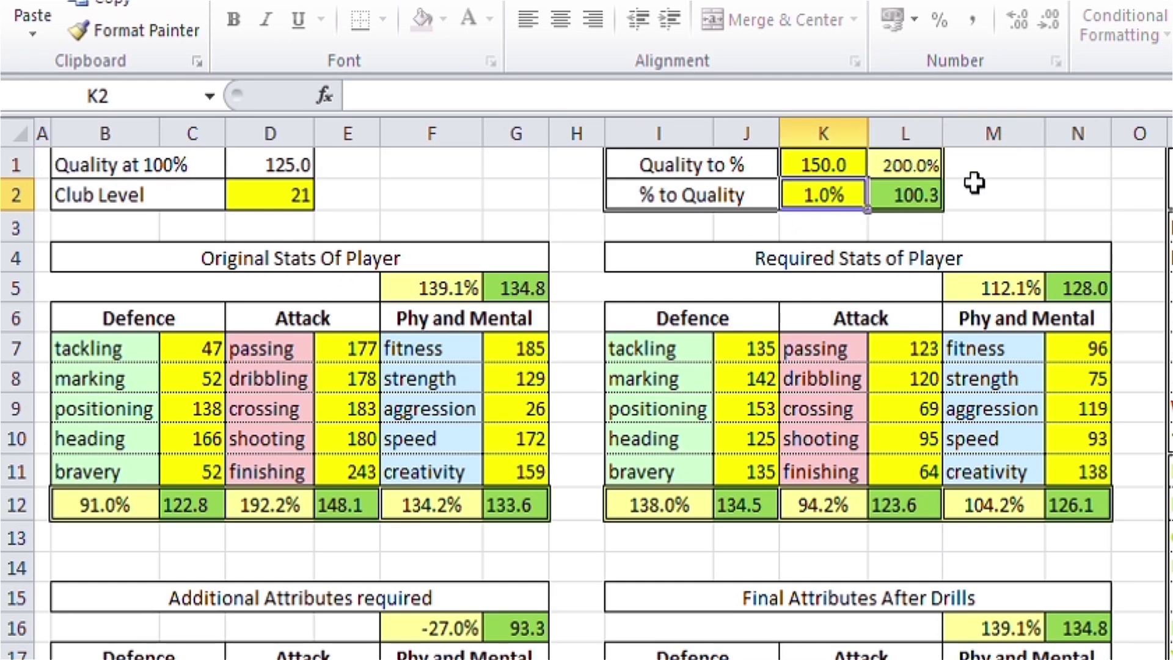
{"action": "left_click", "coordinate": [280, 202]}
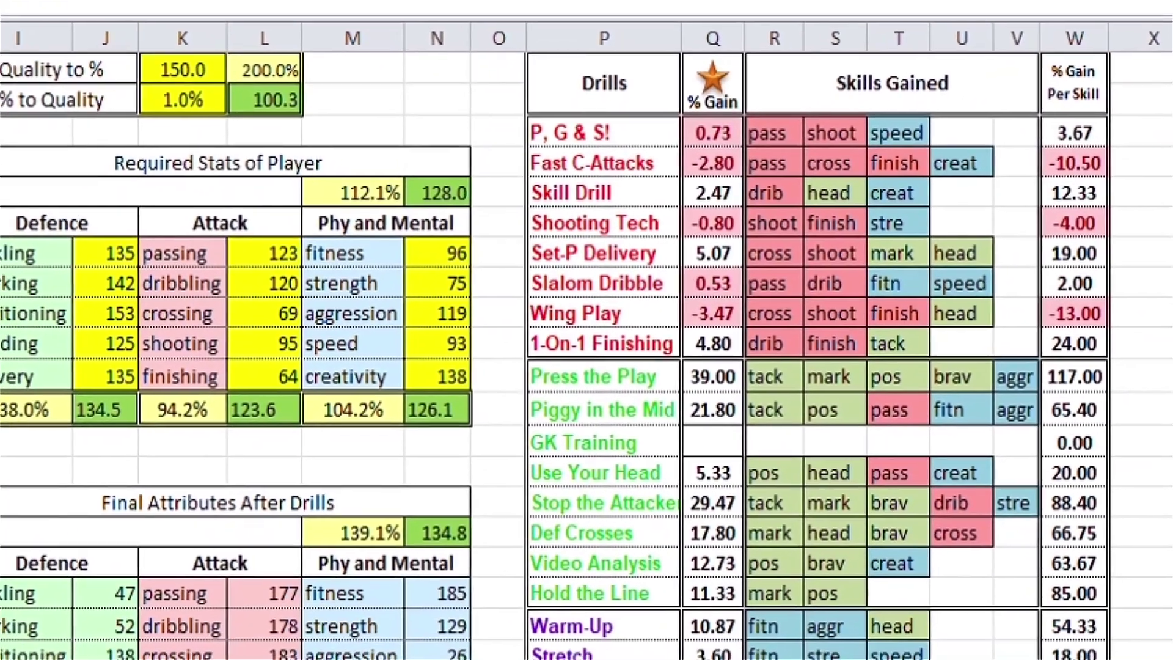
Step: Examine the % Gain column of the Drills table, including the highlighted low and negative gains
{"action": "scroll", "coordinate": [1133, 459], "scroll_direction": "down", "scroll_amount": 3}
{"action": "scroll", "coordinate": [1133, 460], "scroll_direction": "up", "scroll_amount": 2}
{"action": "scroll", "coordinate": [750, 168], "scroll_direction": "up", "scroll_amount": 1}
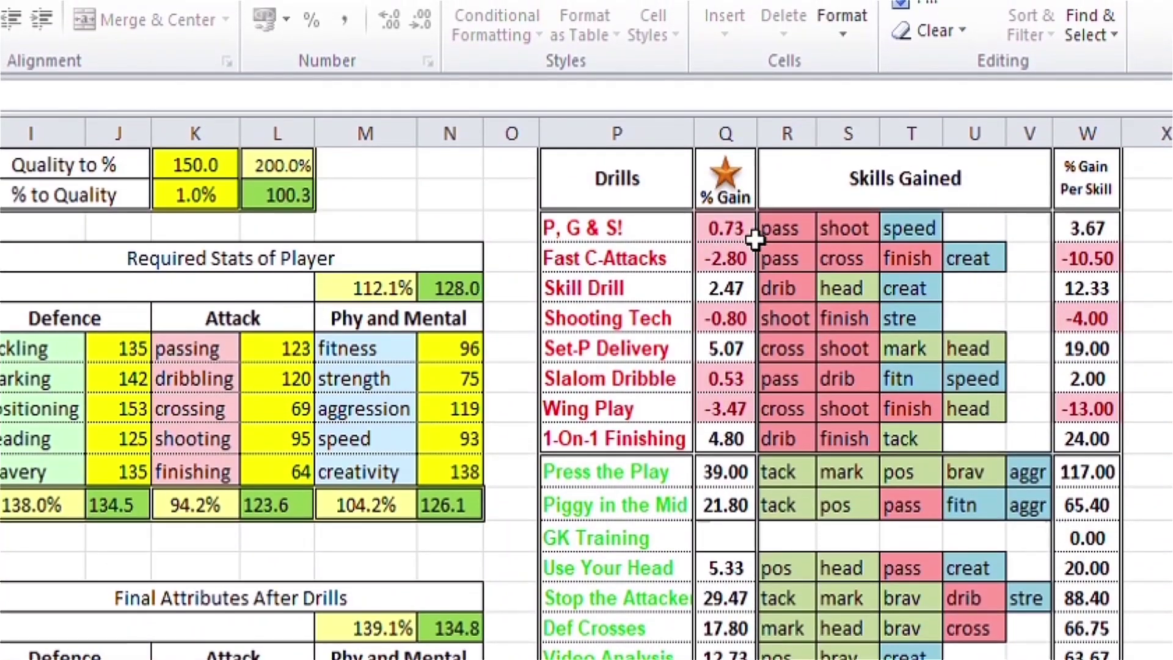
{"action": "left_click", "coordinate": [750, 169]}
{"action": "left_click", "coordinate": [740, 261]}
{"action": "left_click", "coordinate": [740, 324]}
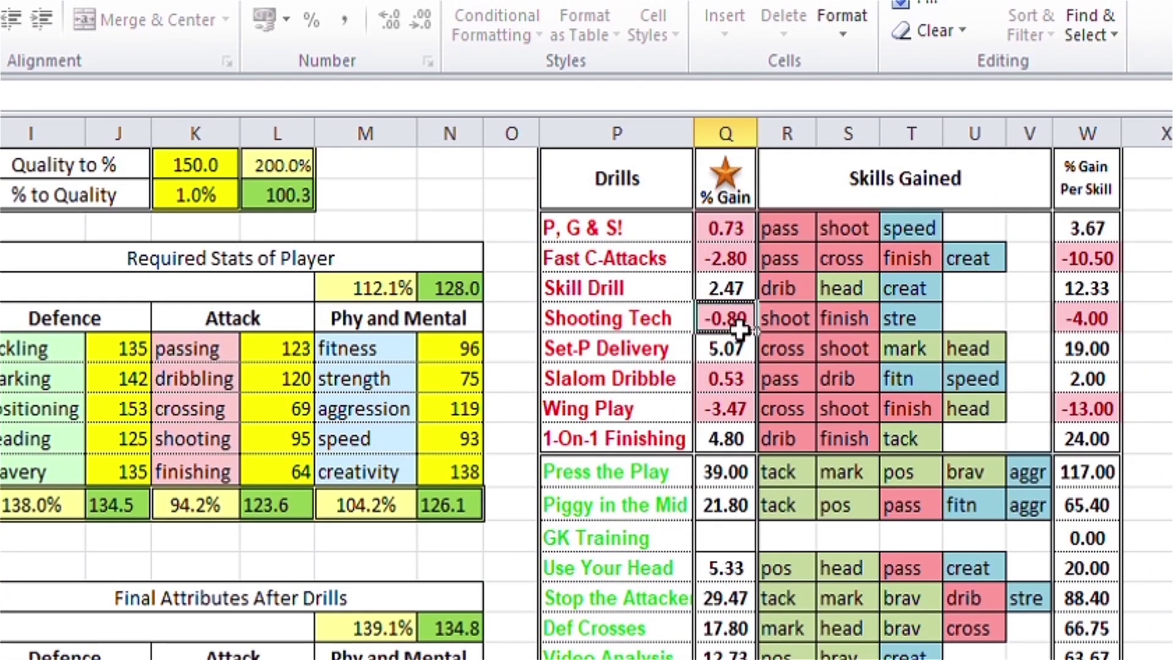
{"action": "left_click", "coordinate": [740, 385]}
{"action": "left_click", "coordinate": [740, 408]}
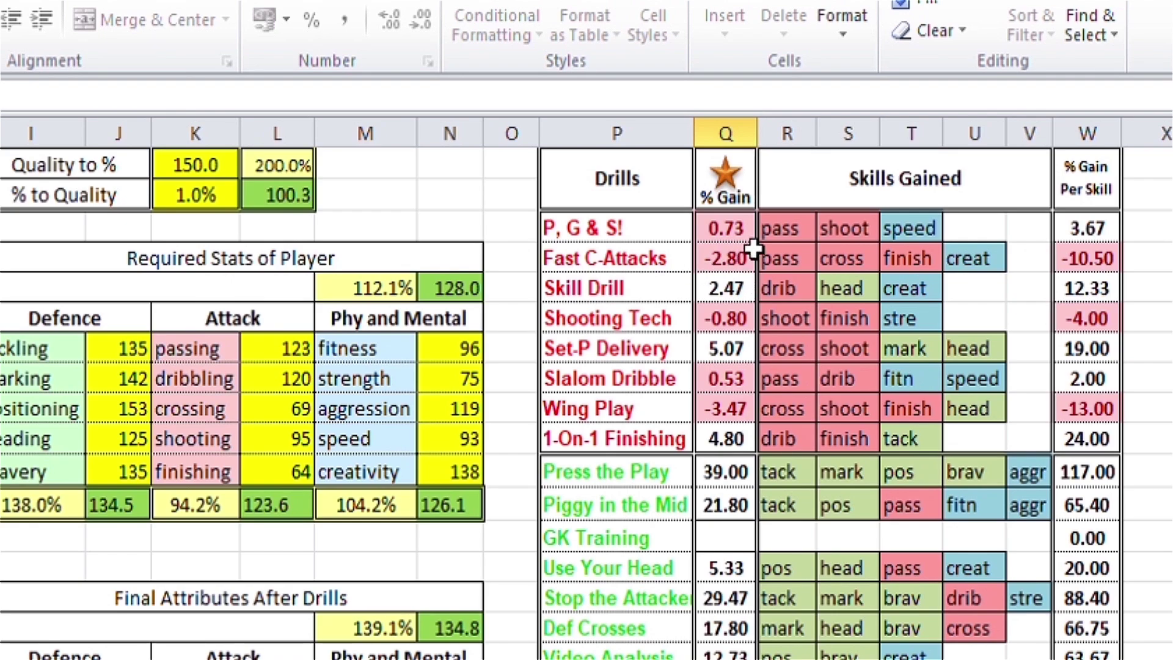
{"action": "scroll", "coordinate": [768, 523], "scroll_direction": "down", "scroll_amount": 4}
{"action": "scroll", "coordinate": [768, 523], "scroll_direction": "up", "scroll_amount": 4}
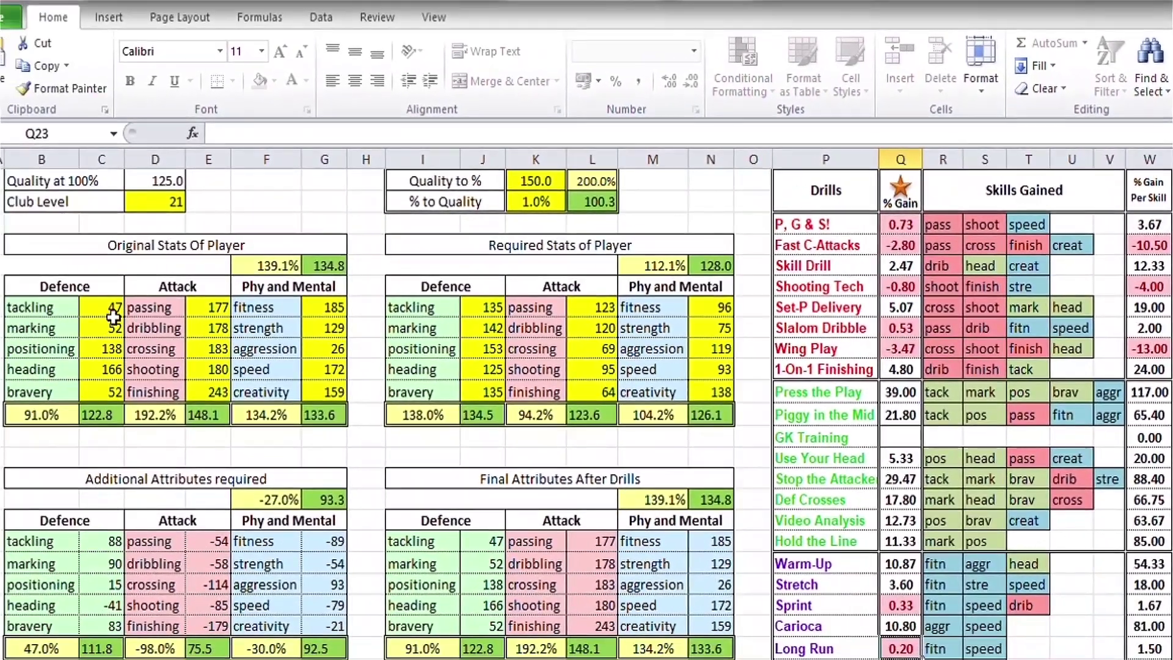
Step: In the Original Stats Of Player table, set tackling and marking to 1 and passing to 100
{"action": "left_click", "coordinate": [111, 315]}
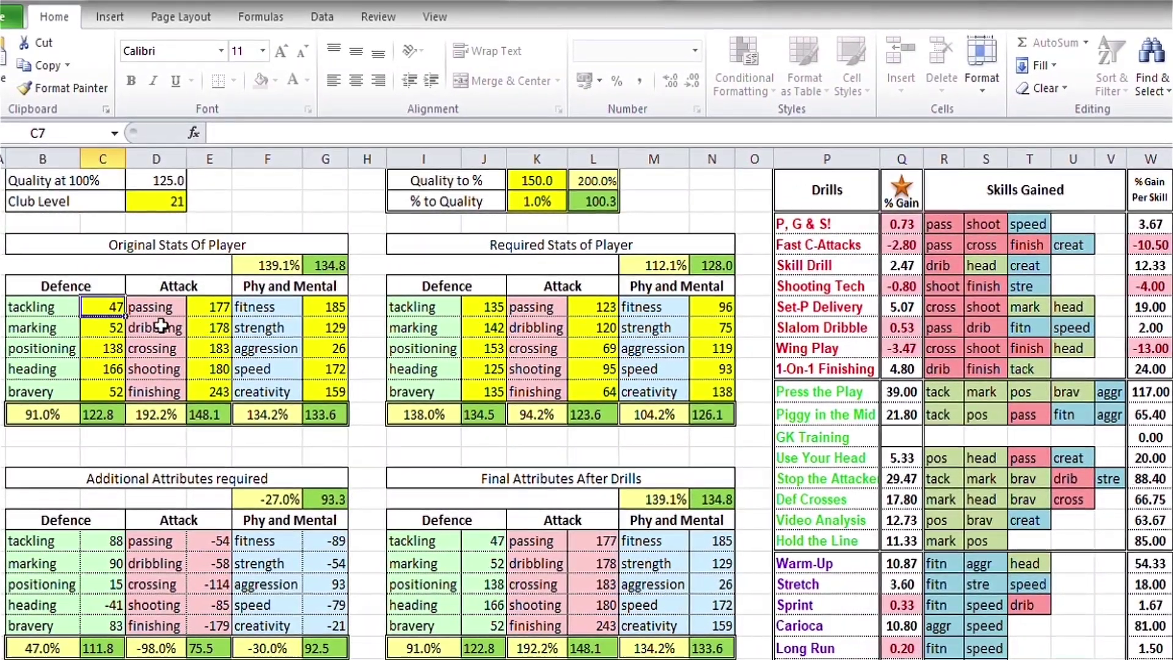
{"action": "type", "text": "1"}
{"action": "key", "text": "Return"}
{"action": "type", "text": "1"}
{"action": "key", "text": "Return"}
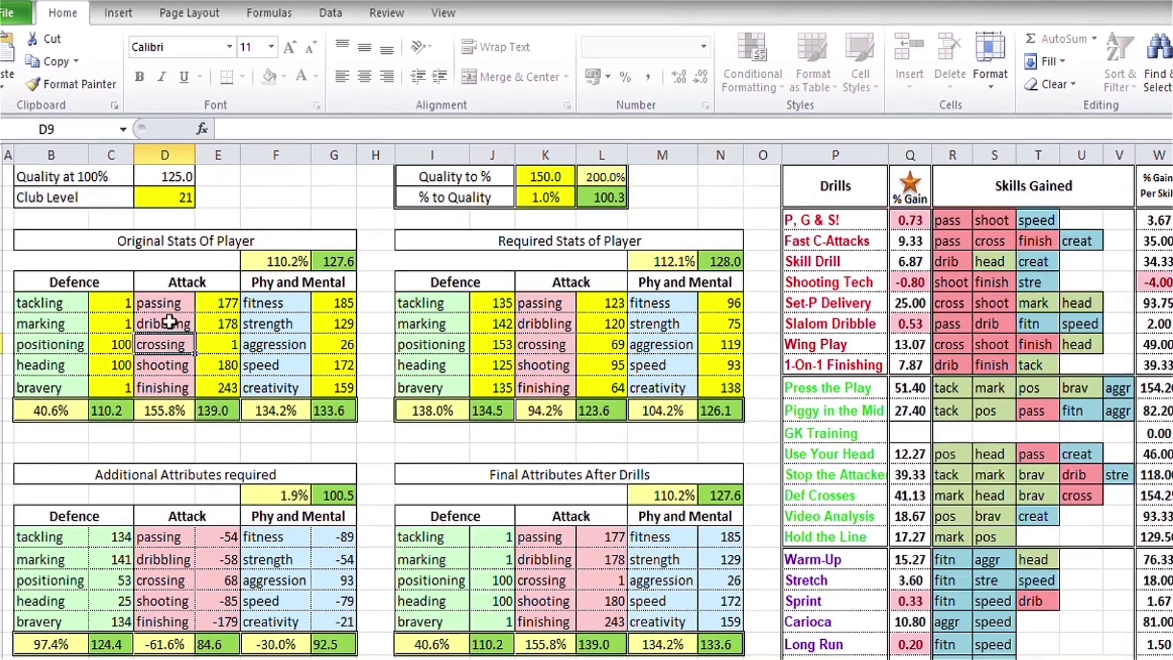
{"action": "left_click", "coordinate": [231, 307]}
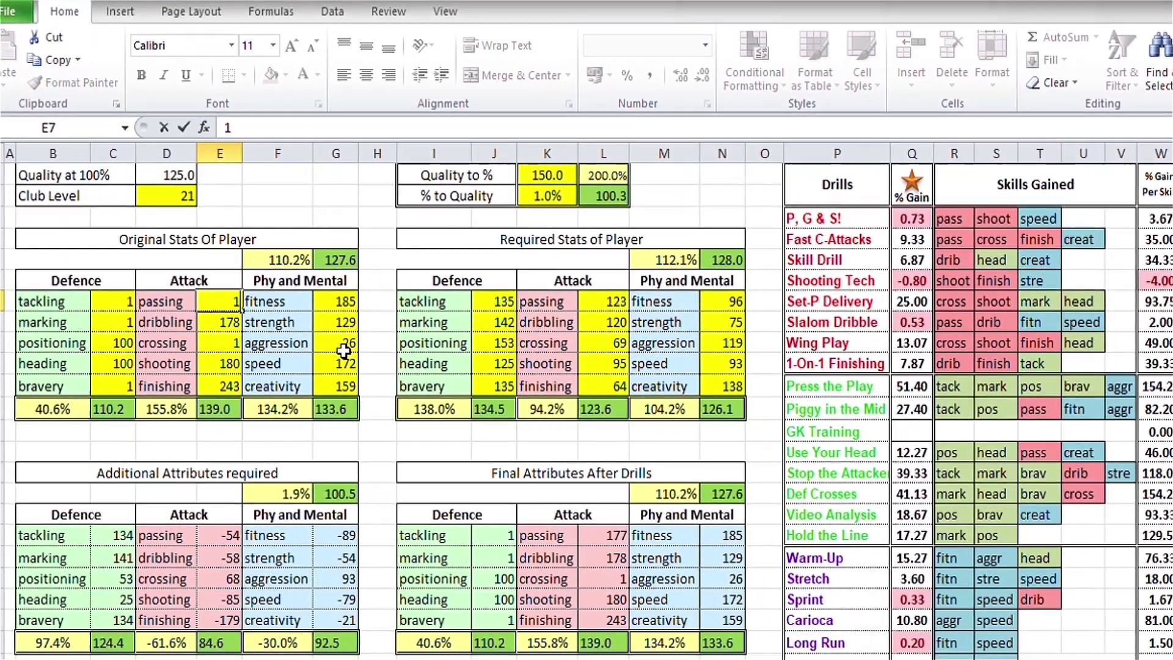
{"action": "key", "text": "Return"}
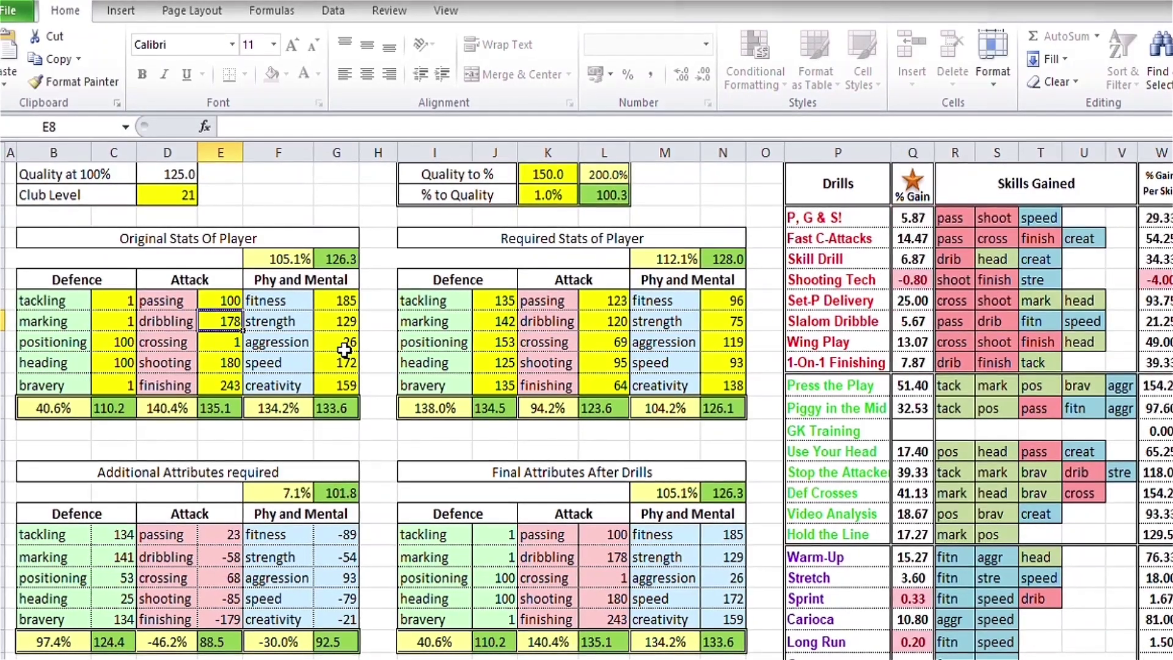
Step: In the Original Stats Of Player table, set dribbling to 100 and both shooting and finishing to 150
{"action": "type", "text": "100"}
{"action": "key", "text": "Return"}
{"action": "key", "text": "Return"}
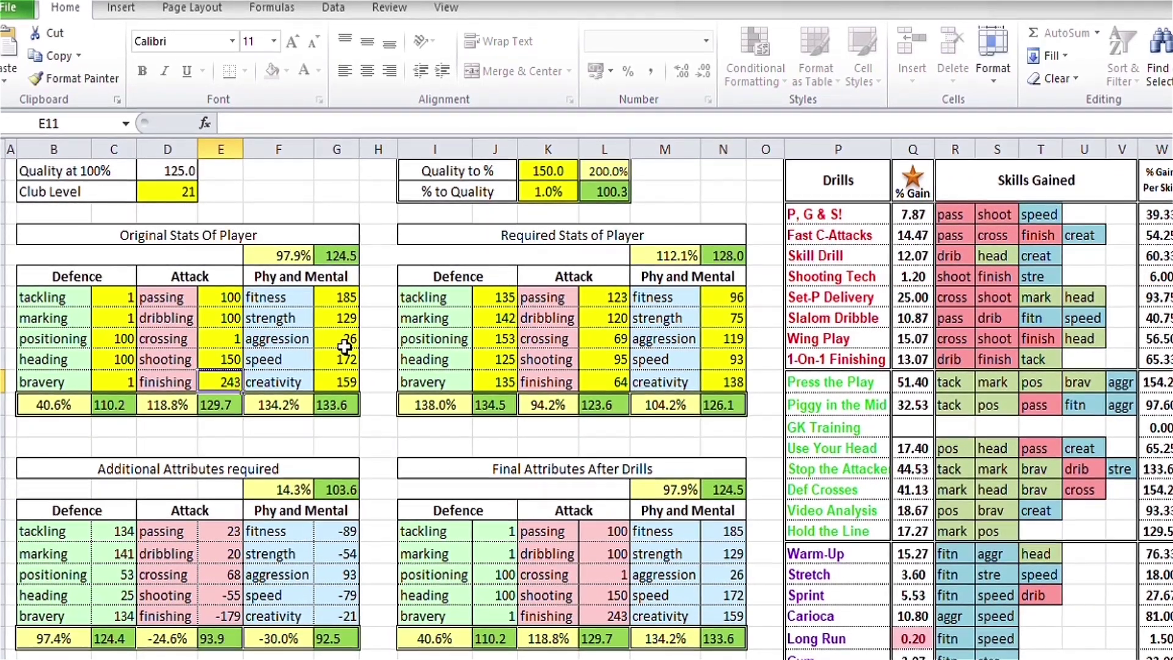
{"action": "type", "text": "150"}
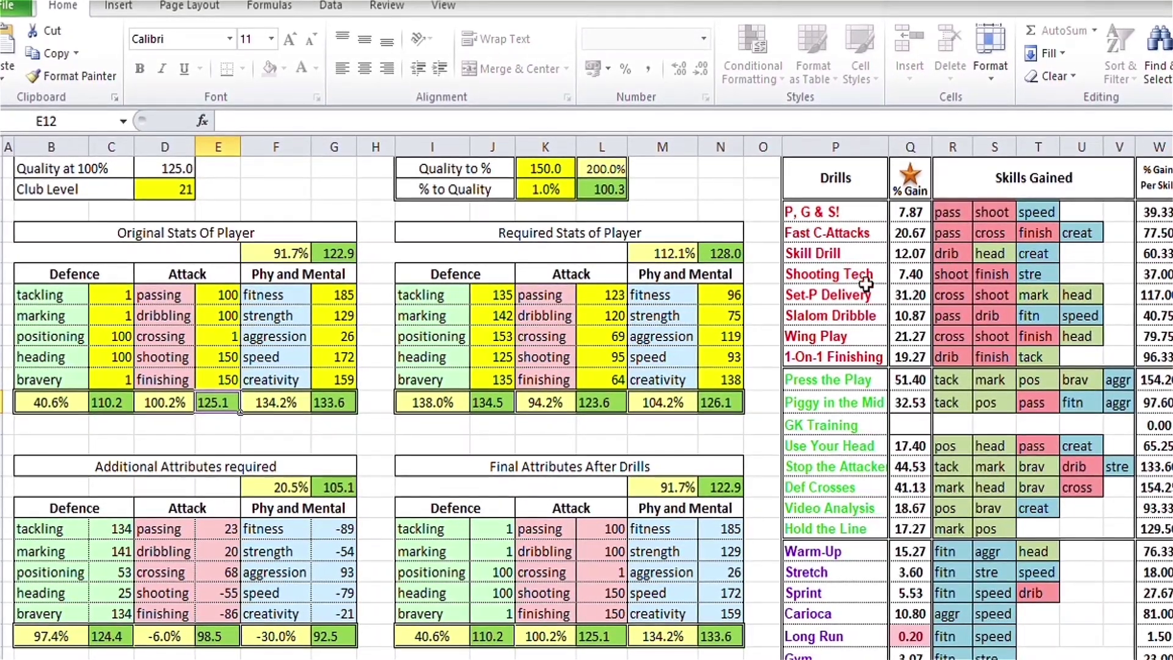
Step: Examine the % Gain values of all drills alongside the overall percentage in the Original Stats Of Player table
{"action": "scroll", "coordinate": [407, 274], "scroll_direction": "down", "scroll_amount": 2}
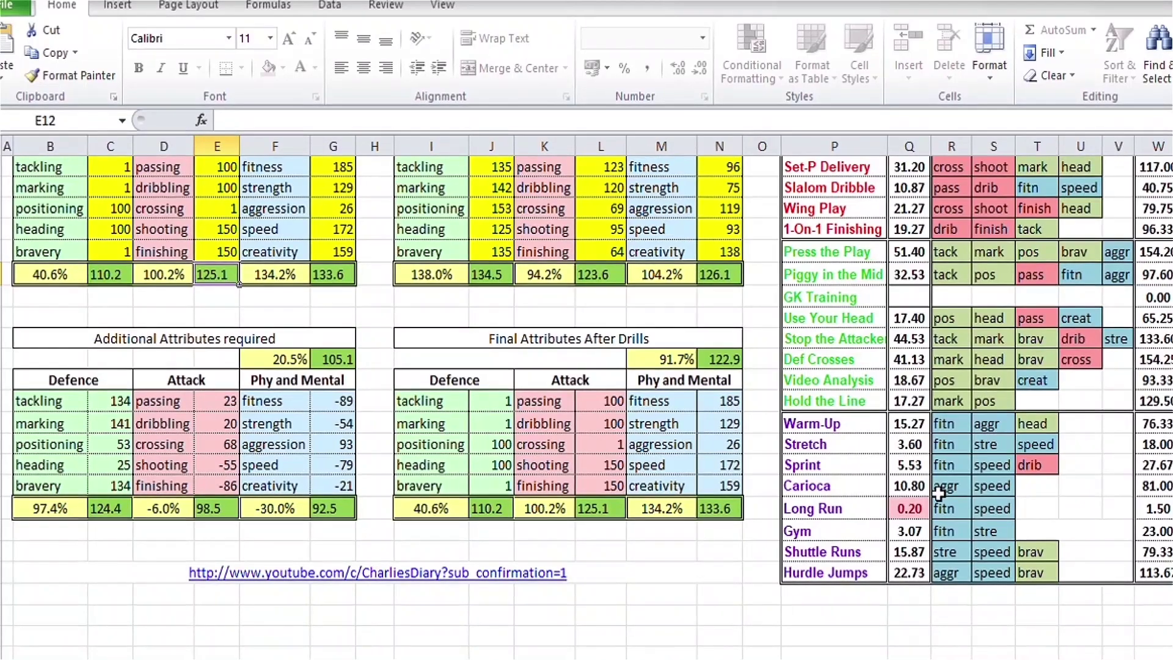
{"action": "scroll", "coordinate": [938, 494], "scroll_direction": "up", "scroll_amount": 2}
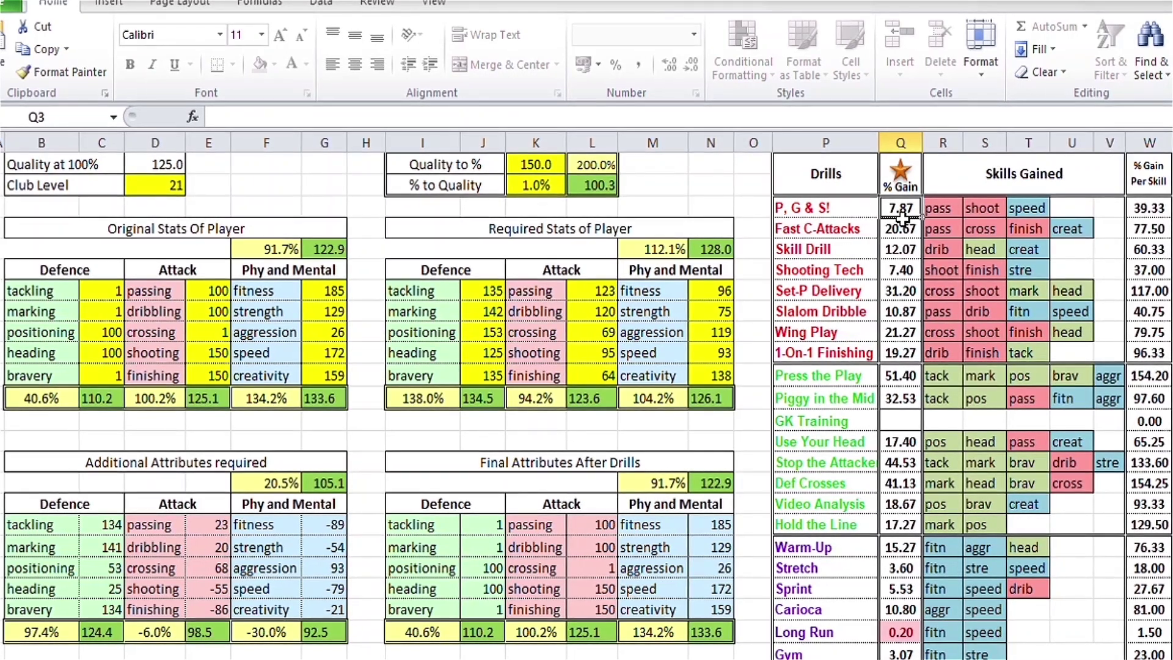
{"action": "left_click", "coordinate": [290, 255]}
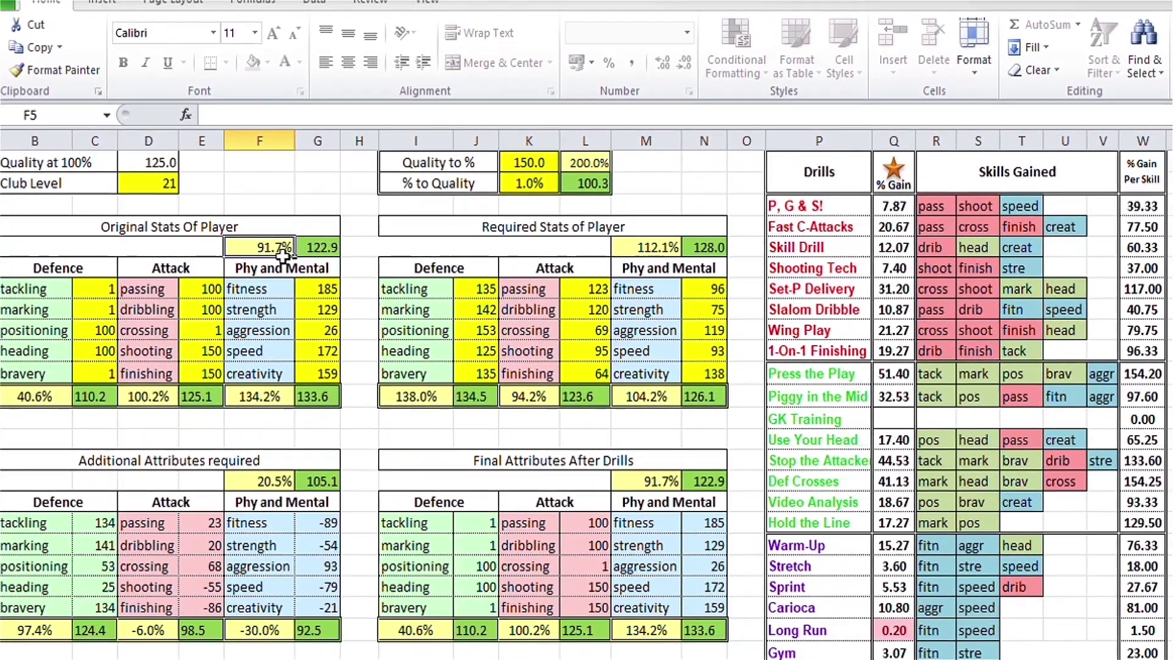
{"action": "left_click", "coordinate": [894, 210]}
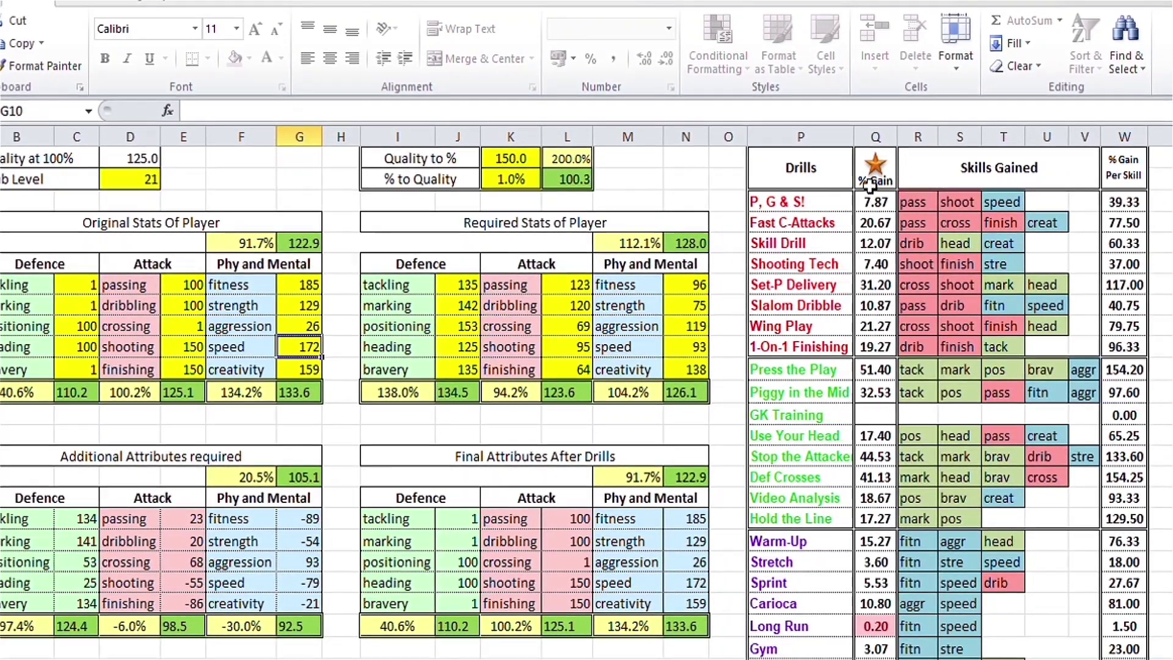
{"action": "scroll", "coordinate": [799, 301], "scroll_direction": "down", "scroll_amount": 5}
{"action": "scroll", "coordinate": [797, 312], "scroll_direction": "up", "scroll_amount": 5}
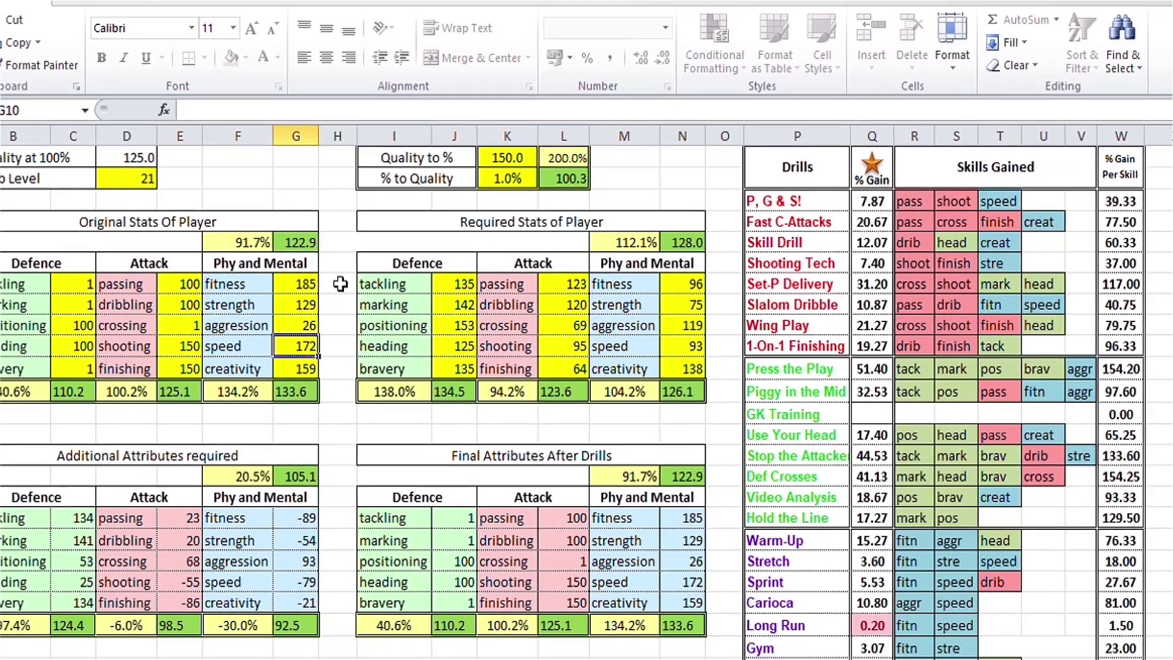
{"action": "scroll", "coordinate": [947, 368], "scroll_direction": "down", "scroll_amount": 1}
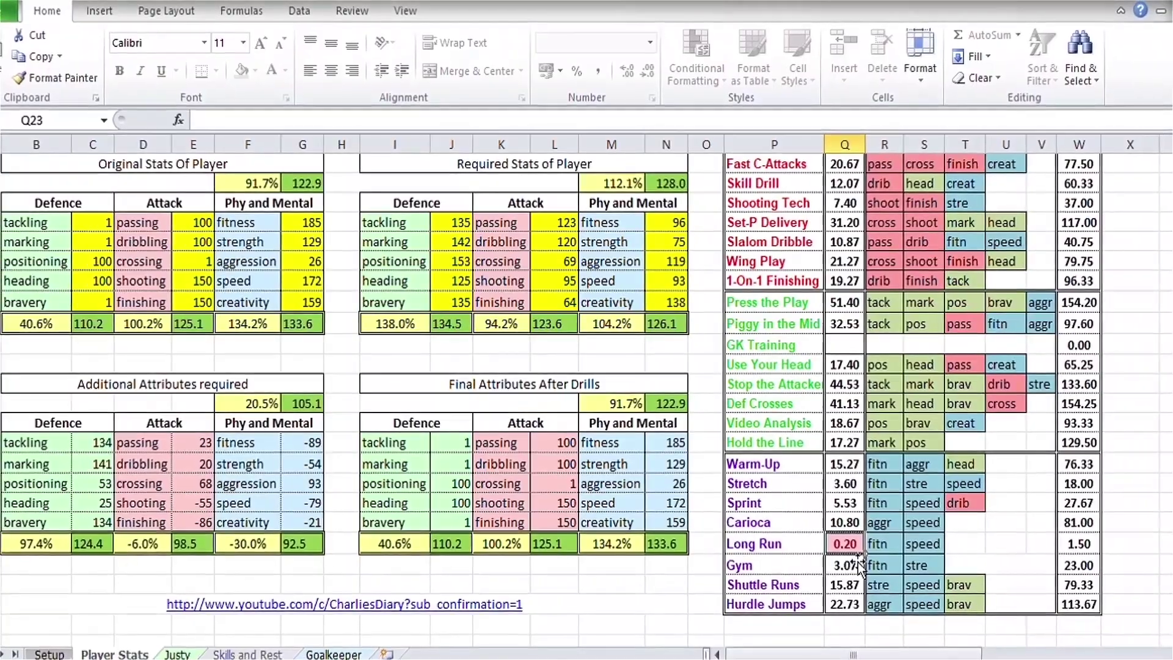
{"action": "scroll", "coordinate": [855, 561], "scroll_direction": "up", "scroll_amount": 1}
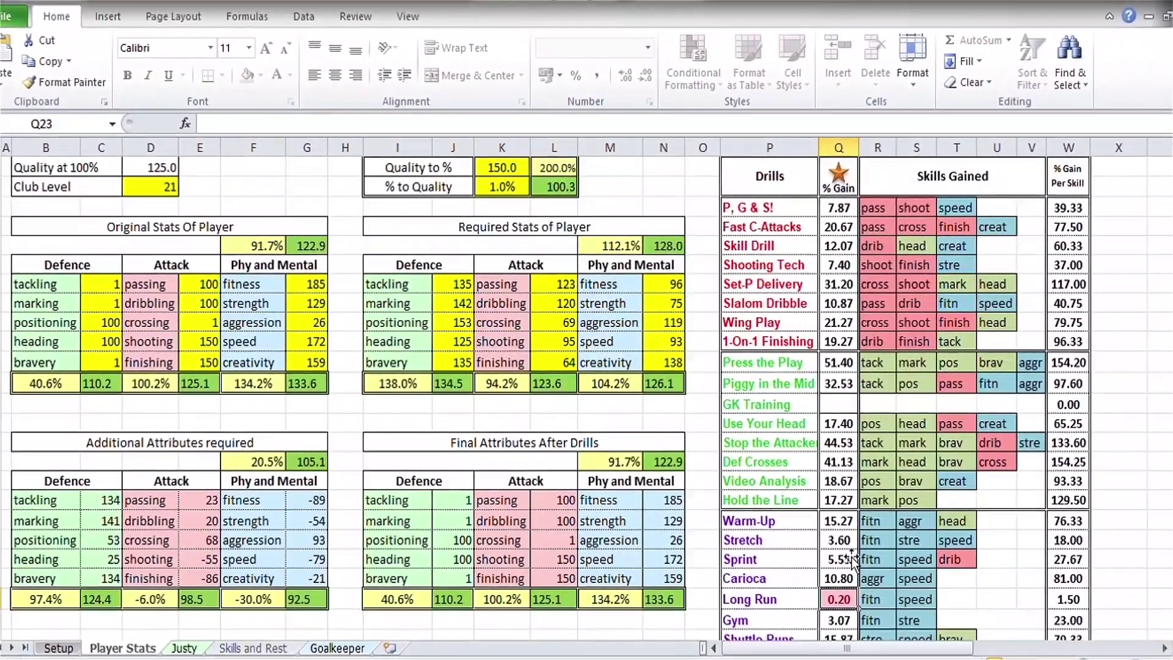
Step: Open the Justy sheet and look through its drill table of per-skill values
{"action": "left_click", "coordinate": [187, 646]}
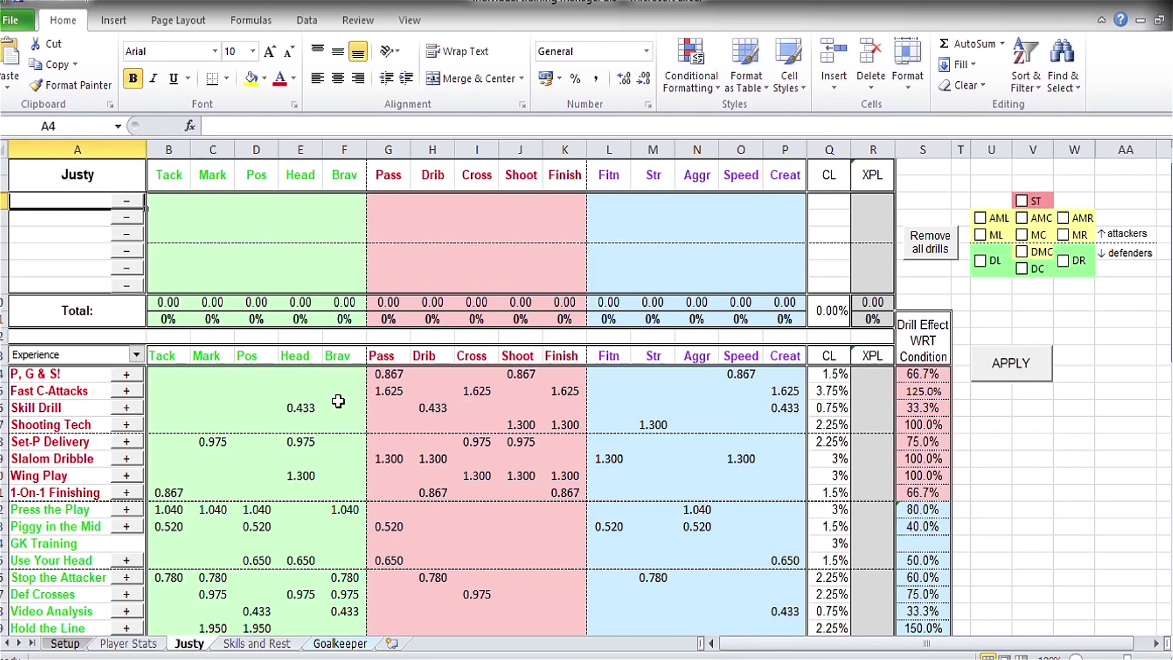
{"action": "scroll", "coordinate": [338, 402], "scroll_direction": "down", "scroll_amount": 2}
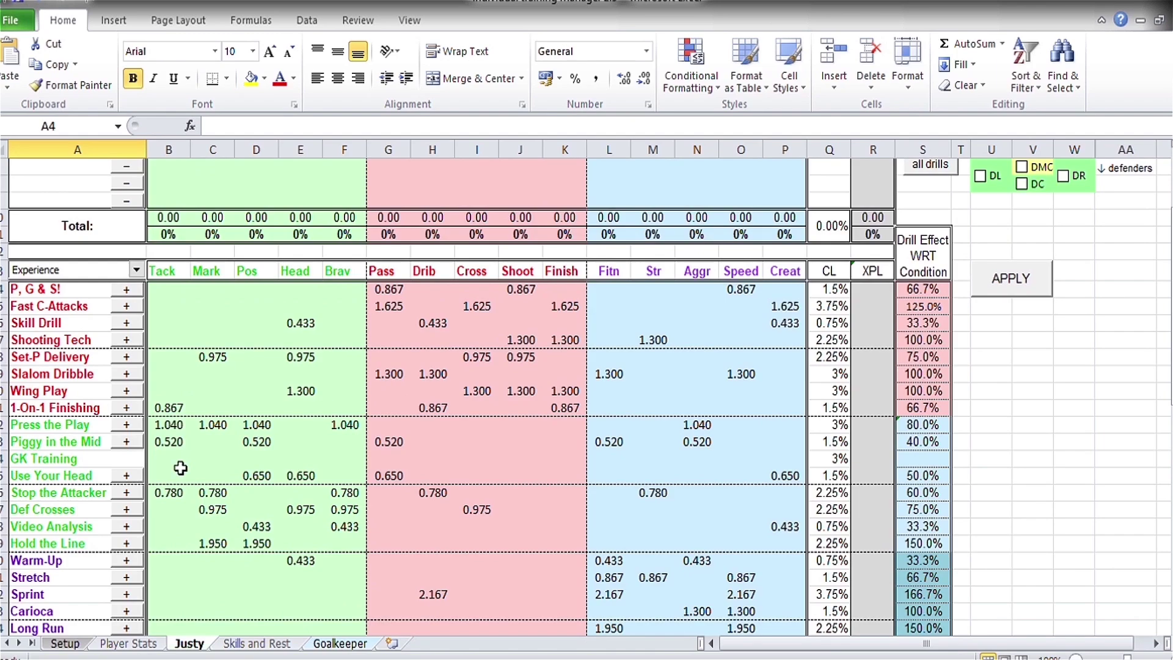
{"action": "scroll", "coordinate": [179, 467], "scroll_direction": "up", "scroll_amount": 2}
{"action": "scroll", "coordinate": [179, 466], "scroll_direction": "down", "scroll_amount": 3}
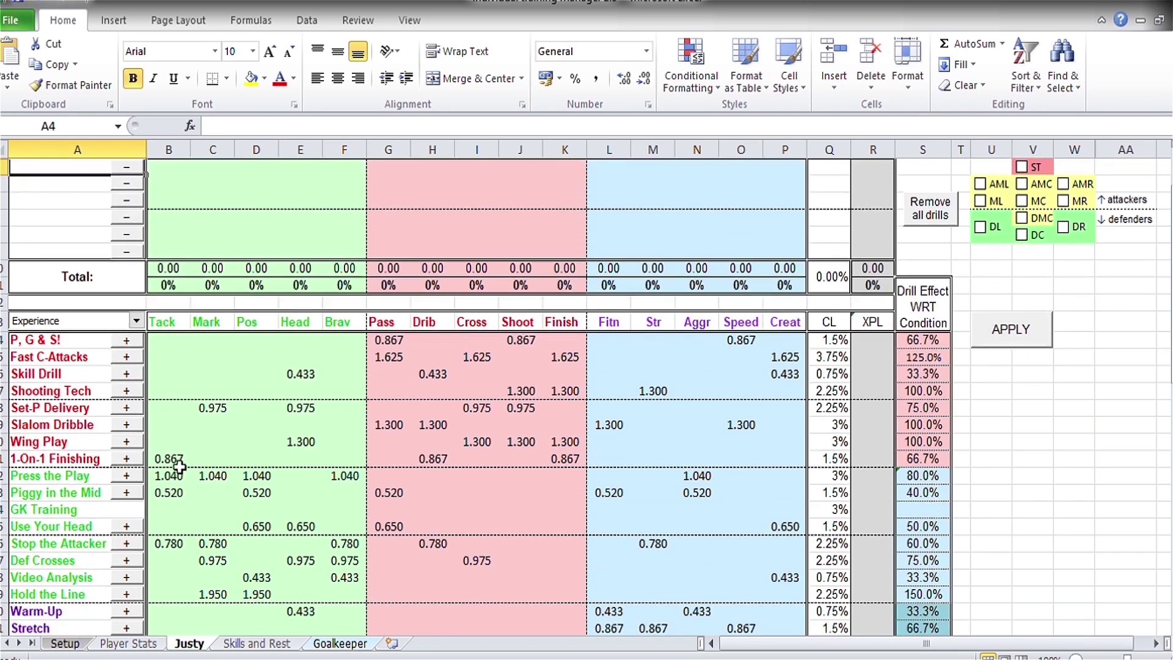
{"action": "scroll", "coordinate": [179, 467], "scroll_direction": "up", "scroll_amount": 3}
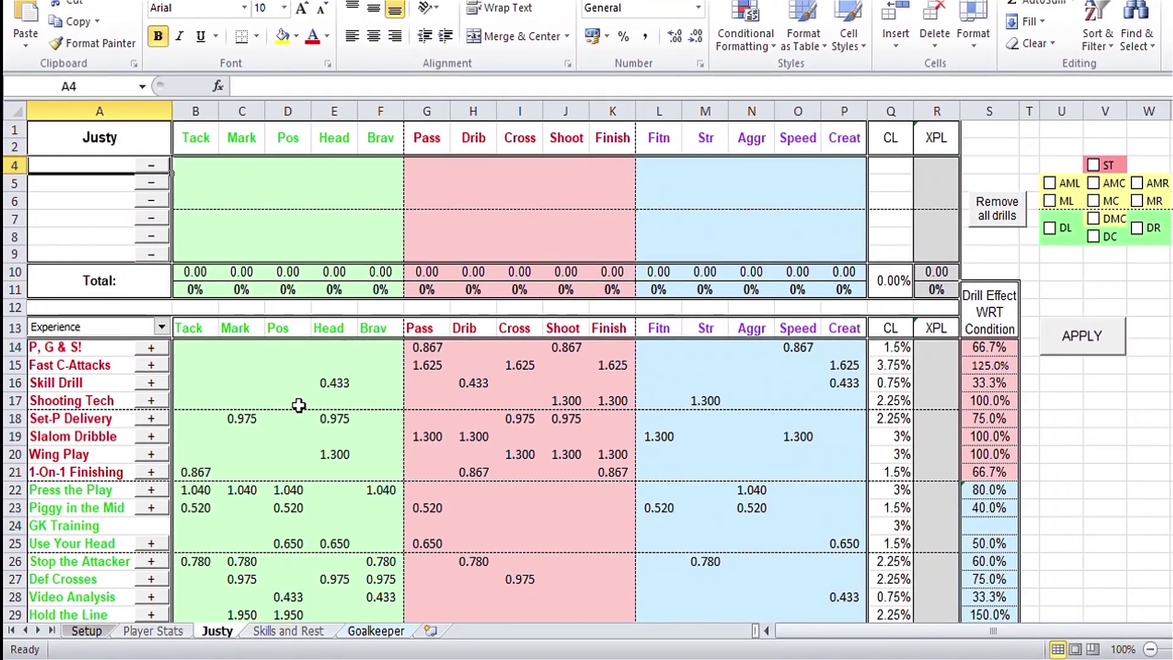
{"action": "scroll", "coordinate": [238, 501], "scroll_direction": "down", "scroll_amount": 4}
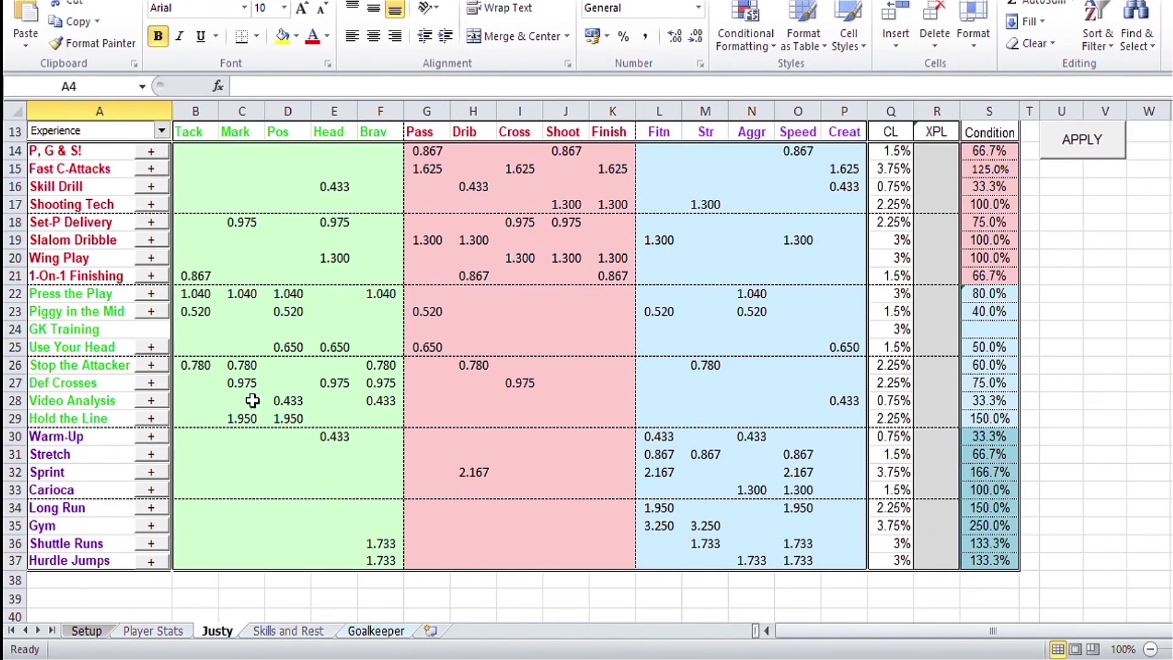
{"action": "scroll", "coordinate": [253, 402], "scroll_direction": "up", "scroll_amount": 3}
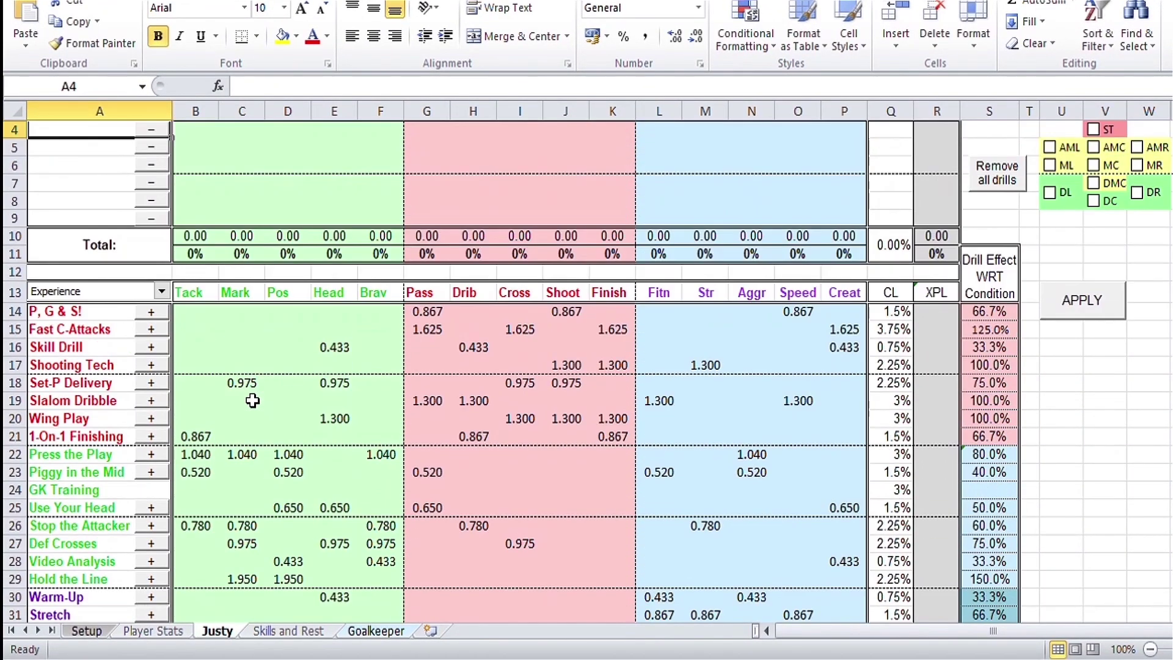
Step: Compare the Pass, Shoot and Speed values of the P, G & S! drill
{"action": "left_click", "coordinate": [428, 317]}
{"action": "left_click", "coordinate": [574, 315]}
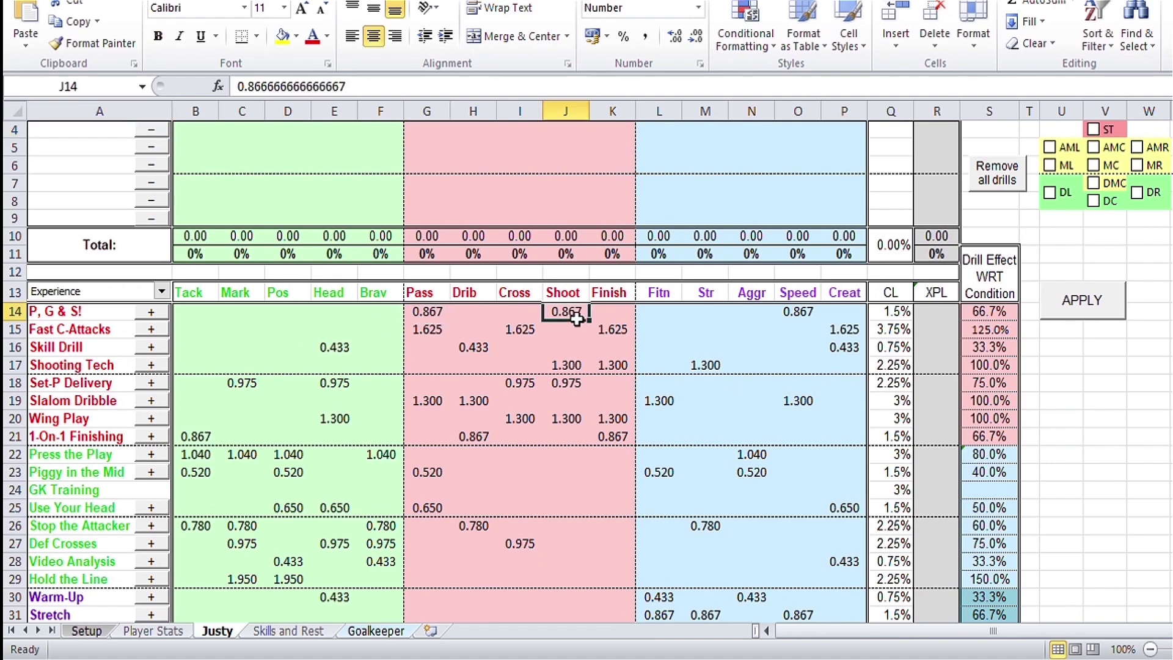
{"action": "left_click", "coordinate": [811, 317]}
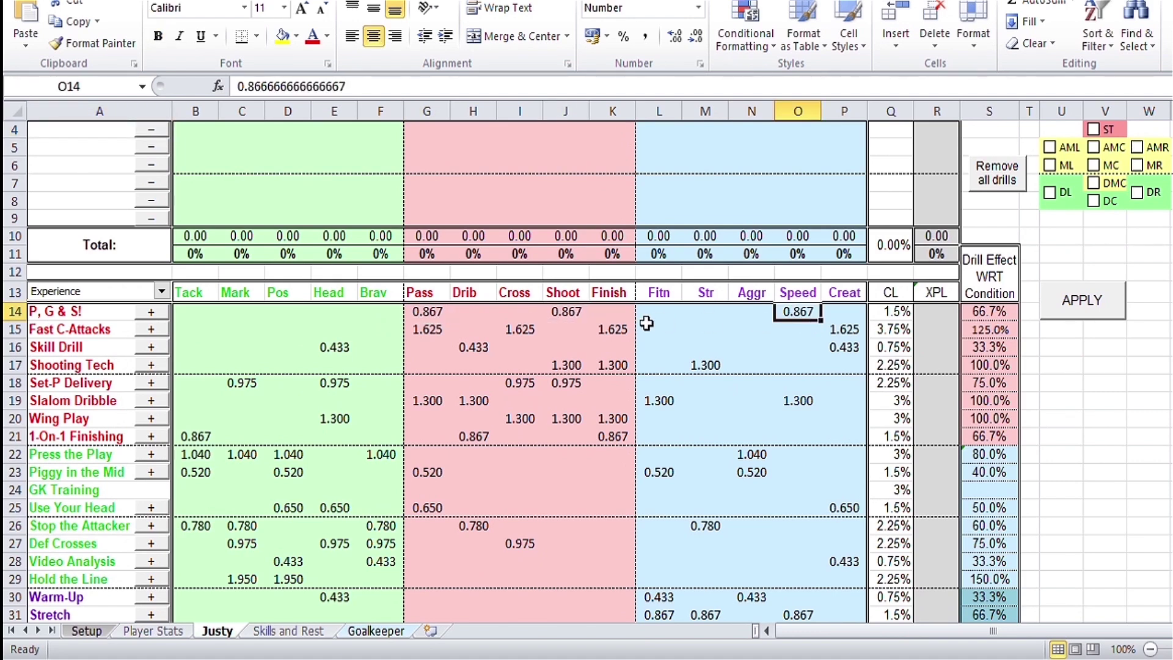
{"action": "left_click", "coordinate": [574, 317]}
{"action": "left_click", "coordinate": [433, 315]}
{"action": "left_click", "coordinate": [574, 318]}
{"action": "left_click", "coordinate": [813, 318]}
{"action": "left_click", "coordinate": [424, 314]}
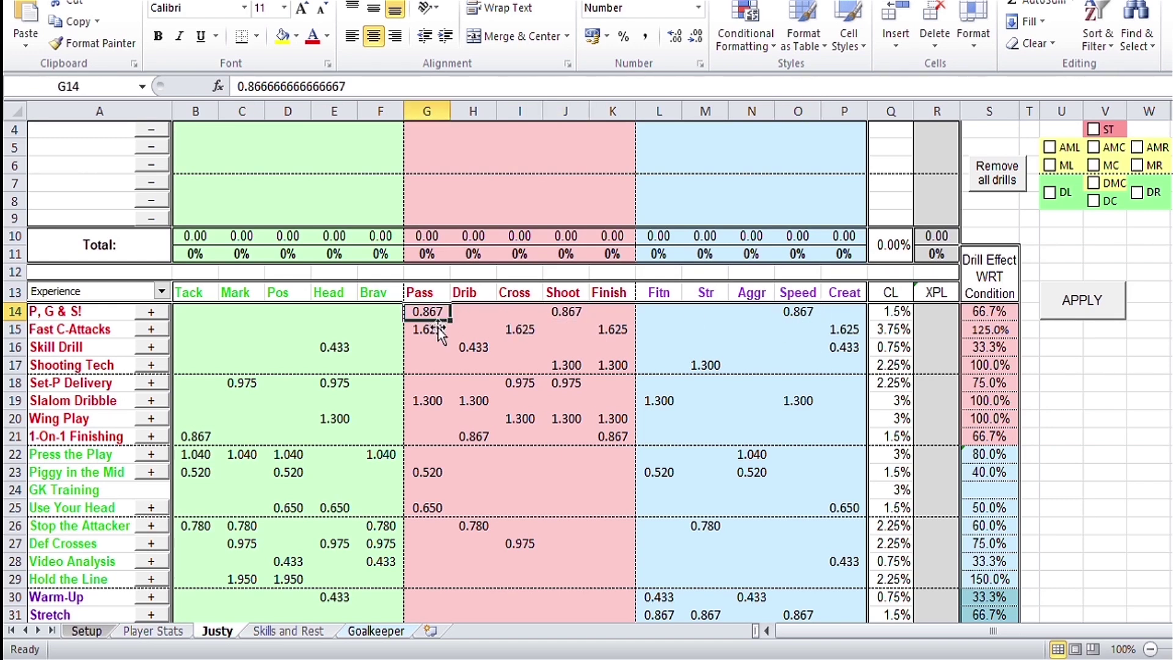
{"action": "left_click", "coordinate": [574, 319]}
{"action": "left_click", "coordinate": [799, 315]}
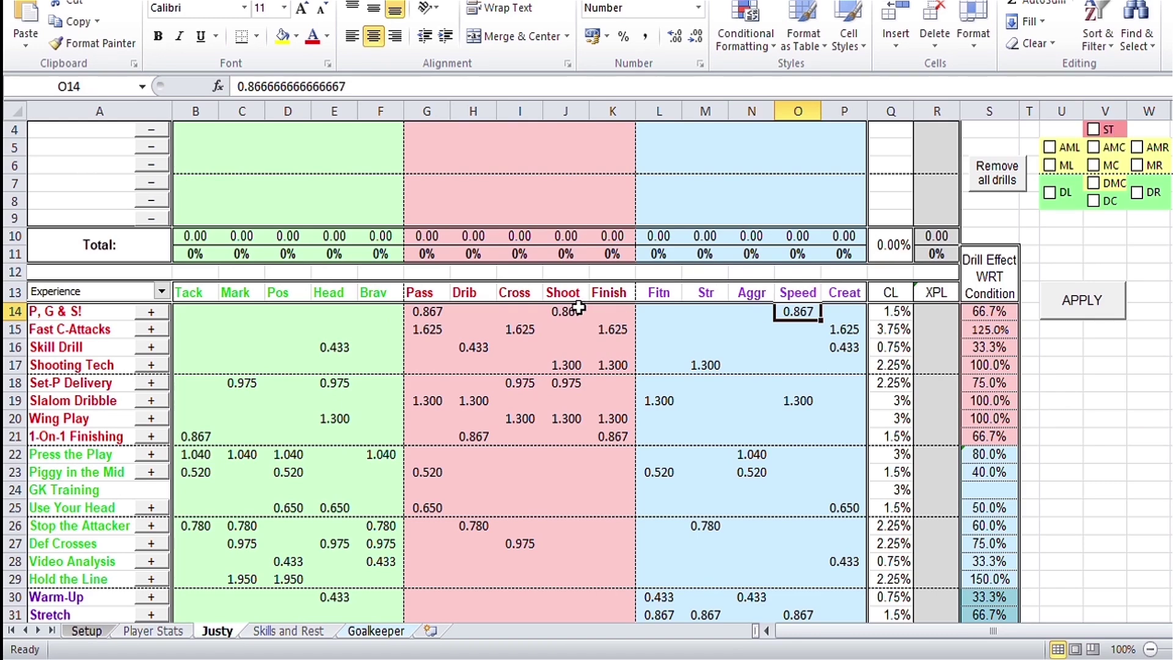
Step: Select ST as the player's position and apply it to the drill table
{"action": "scroll", "coordinate": [291, 400], "scroll_direction": "down", "scroll_amount": 3}
{"action": "scroll", "coordinate": [415, 415], "scroll_direction": "up", "scroll_amount": 3}
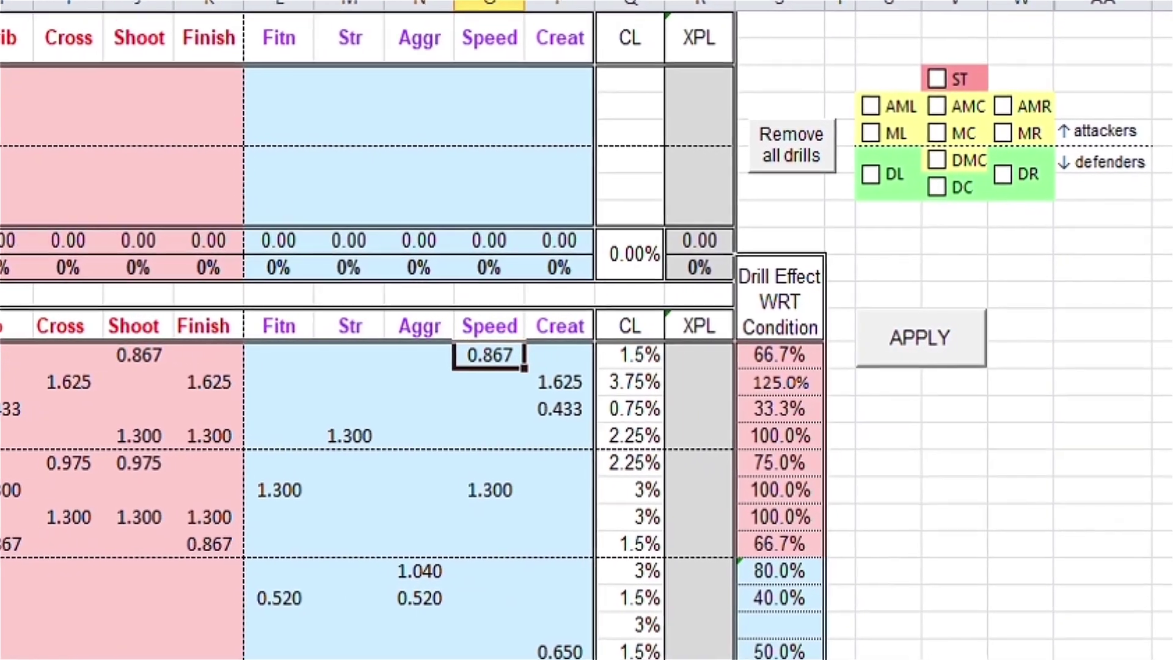
{"action": "left_click", "coordinate": [942, 74]}
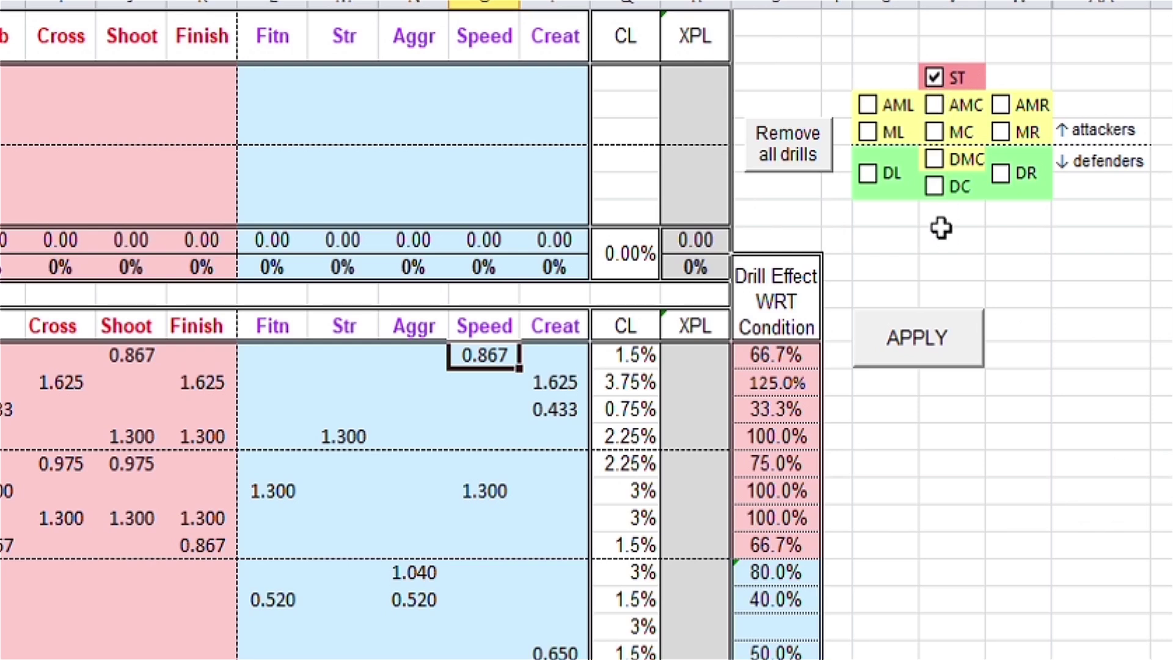
{"action": "left_click", "coordinate": [930, 367]}
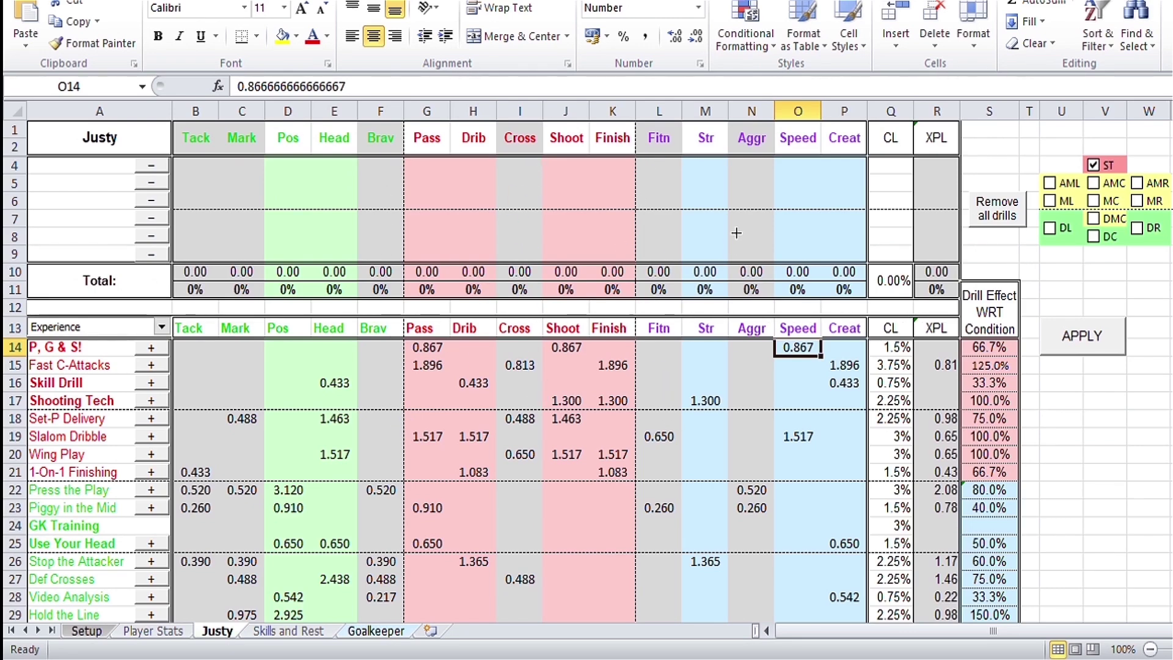
Step: Add the P, G & S!, Skill Drill and Shooting Tech drills to the training list
{"action": "scroll", "coordinate": [751, 159], "scroll_direction": "down", "scroll_amount": 3}
{"action": "scroll", "coordinate": [520, 363], "scroll_direction": "up", "scroll_amount": 3}
{"action": "scroll", "coordinate": [453, 374], "scroll_direction": "down", "scroll_amount": 1}
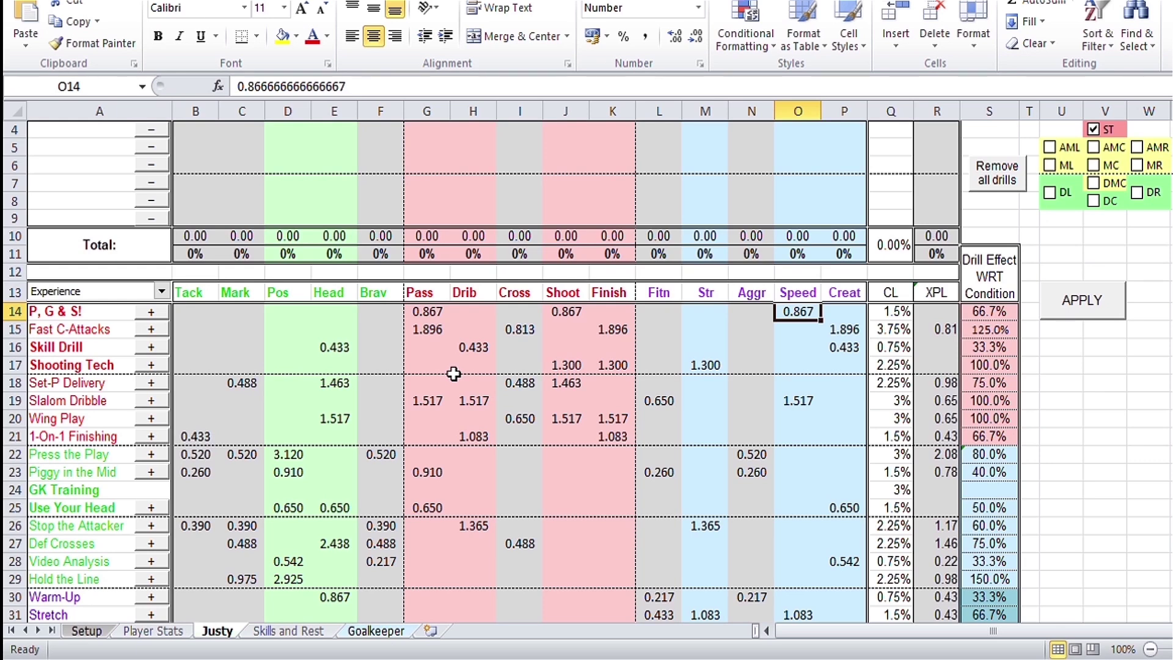
{"action": "scroll", "coordinate": [632, 415], "scroll_direction": "up", "scroll_amount": 1}
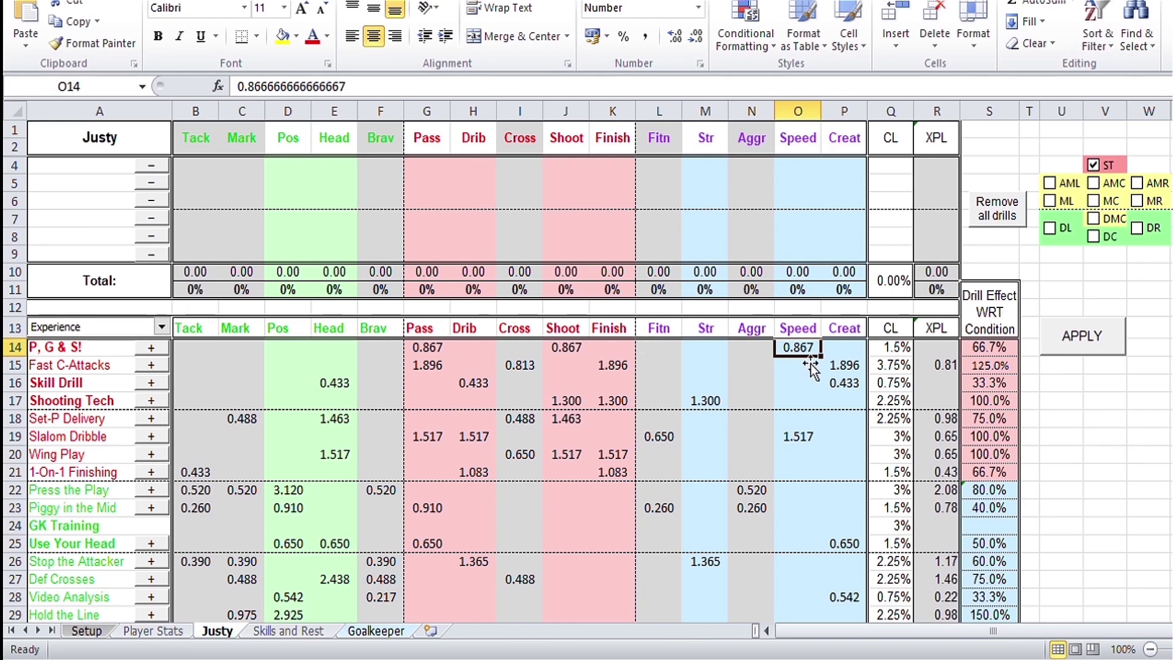
{"action": "left_click", "coordinate": [151, 347]}
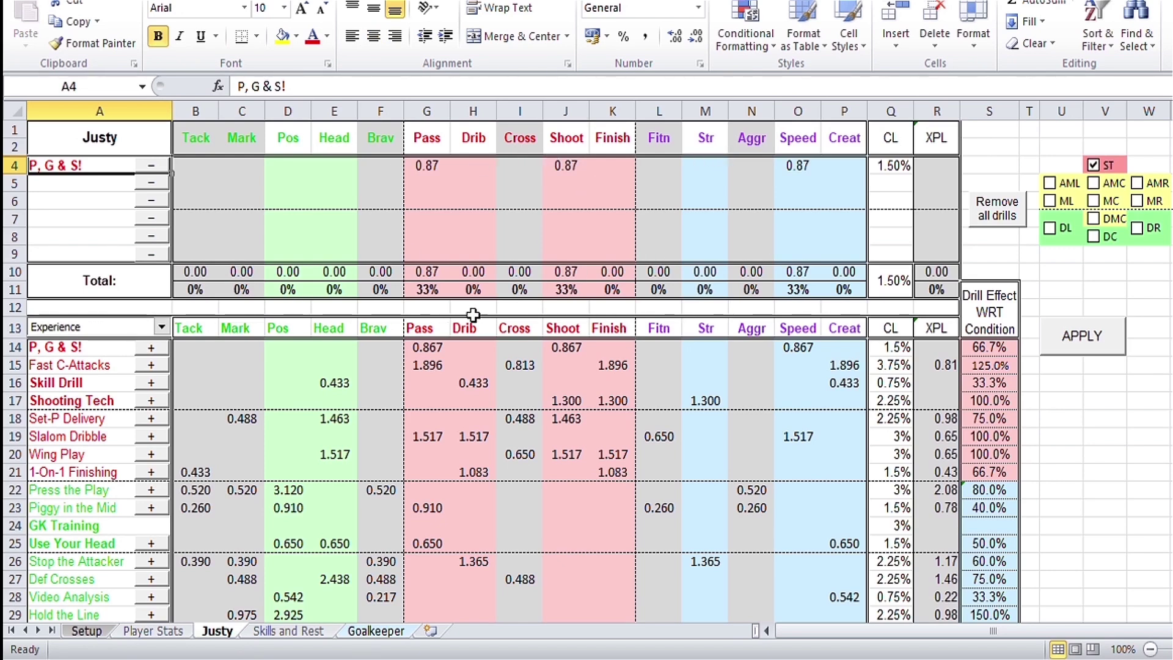
{"action": "left_click", "coordinate": [168, 385]}
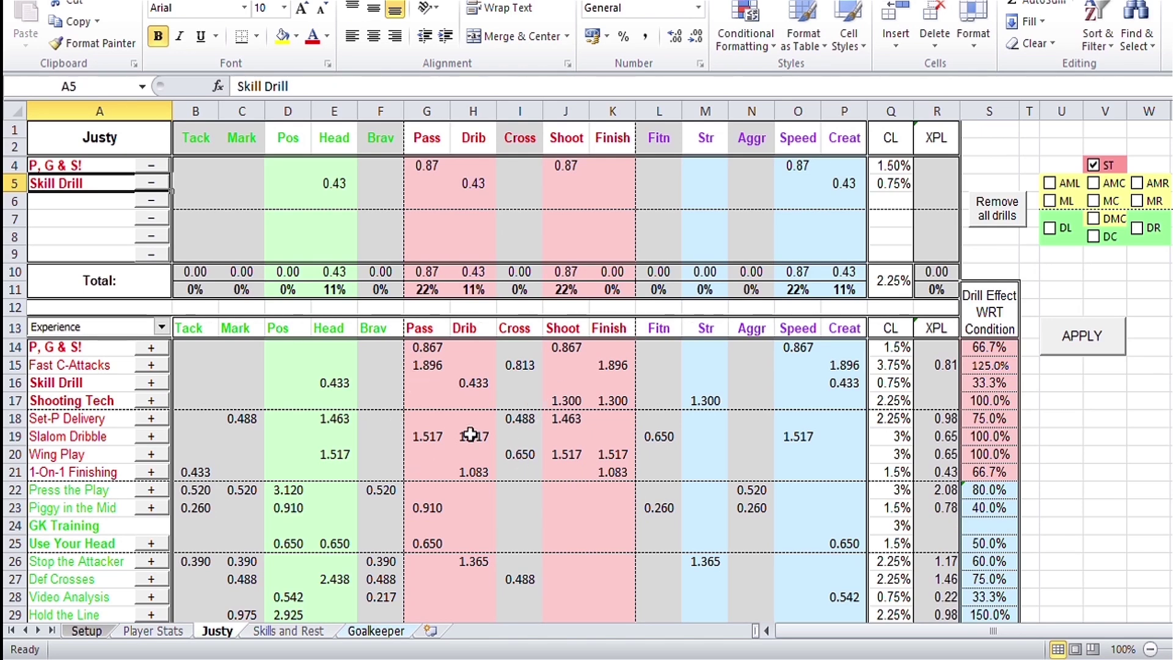
{"action": "left_click", "coordinate": [152, 400]}
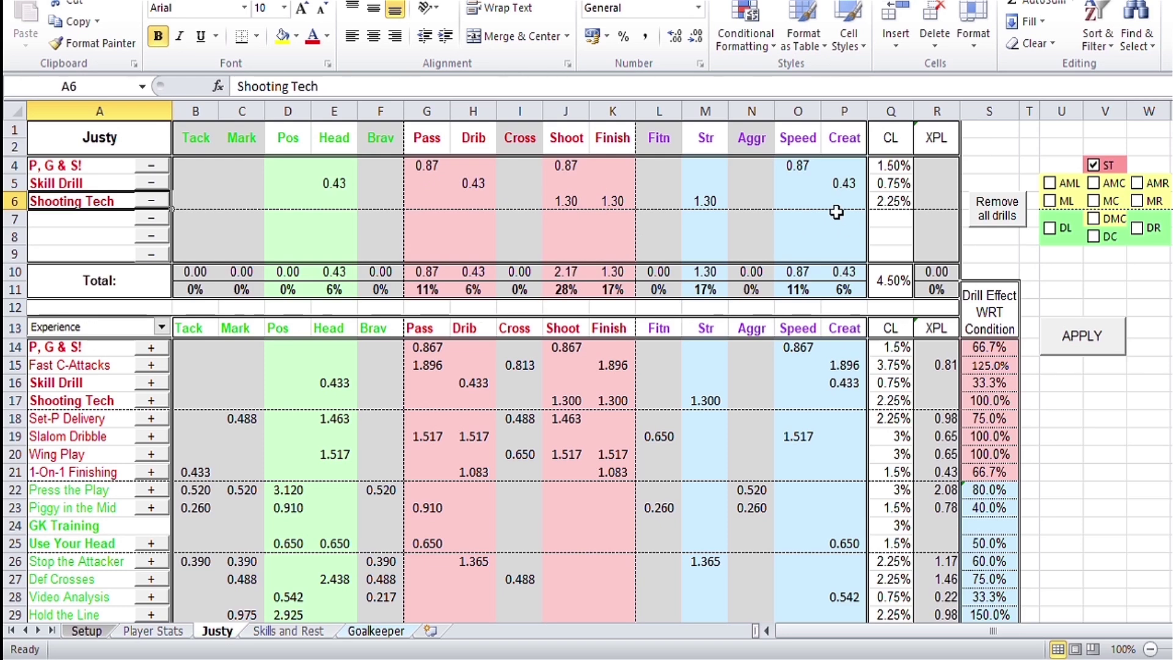
Step: Add the Use Your Head drill to the training list to cover the Pos skill
{"action": "left_click", "coordinate": [297, 190]}
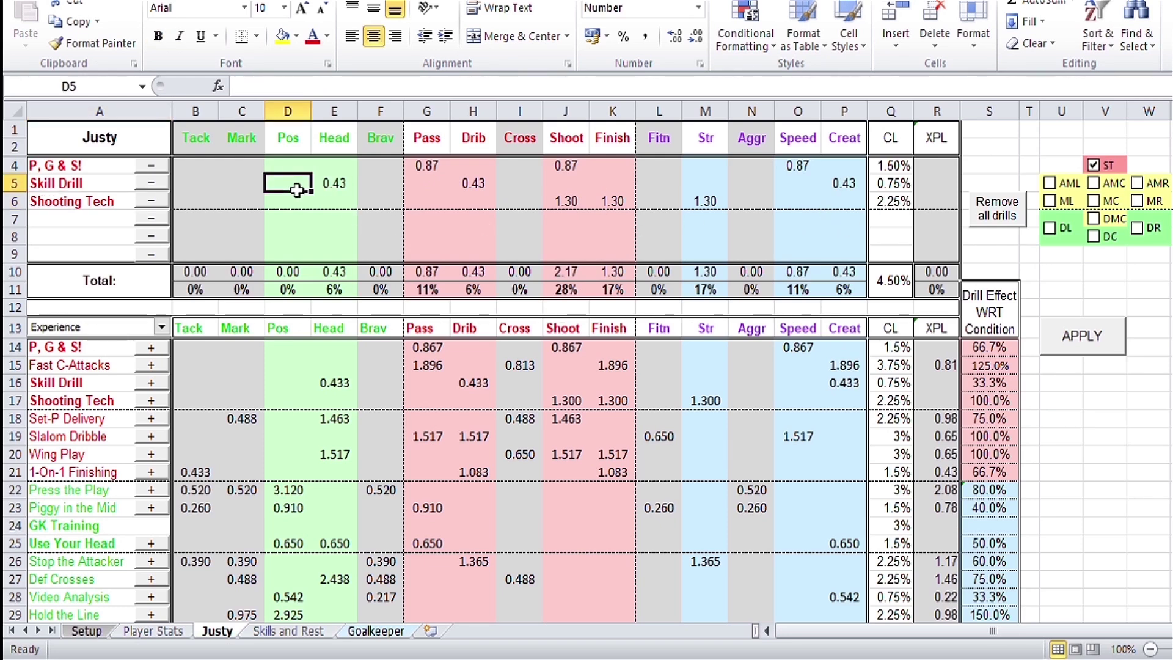
{"action": "scroll", "coordinate": [299, 336], "scroll_direction": "down", "scroll_amount": 2}
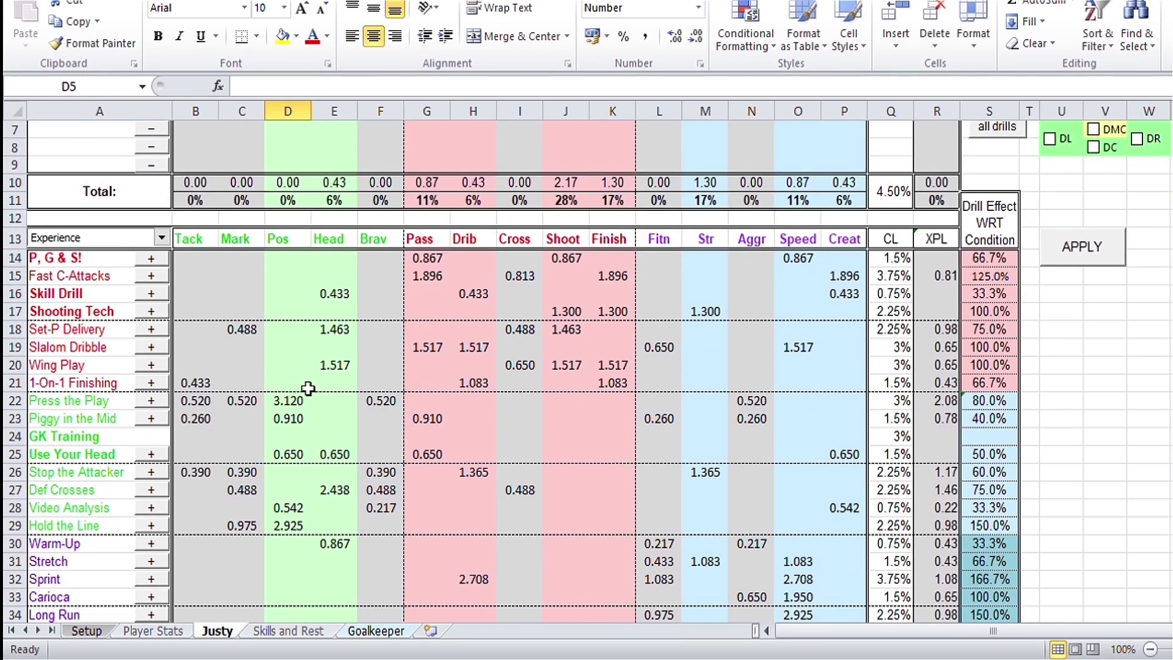
{"action": "left_click", "coordinate": [299, 461]}
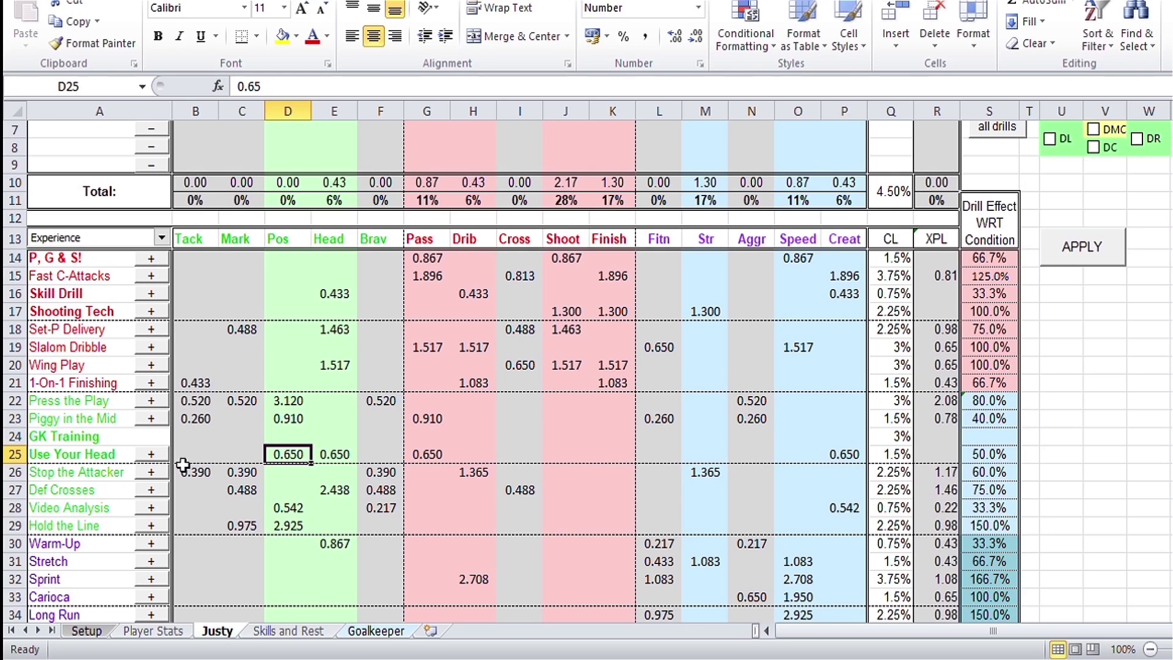
{"action": "left_click", "coordinate": [153, 456]}
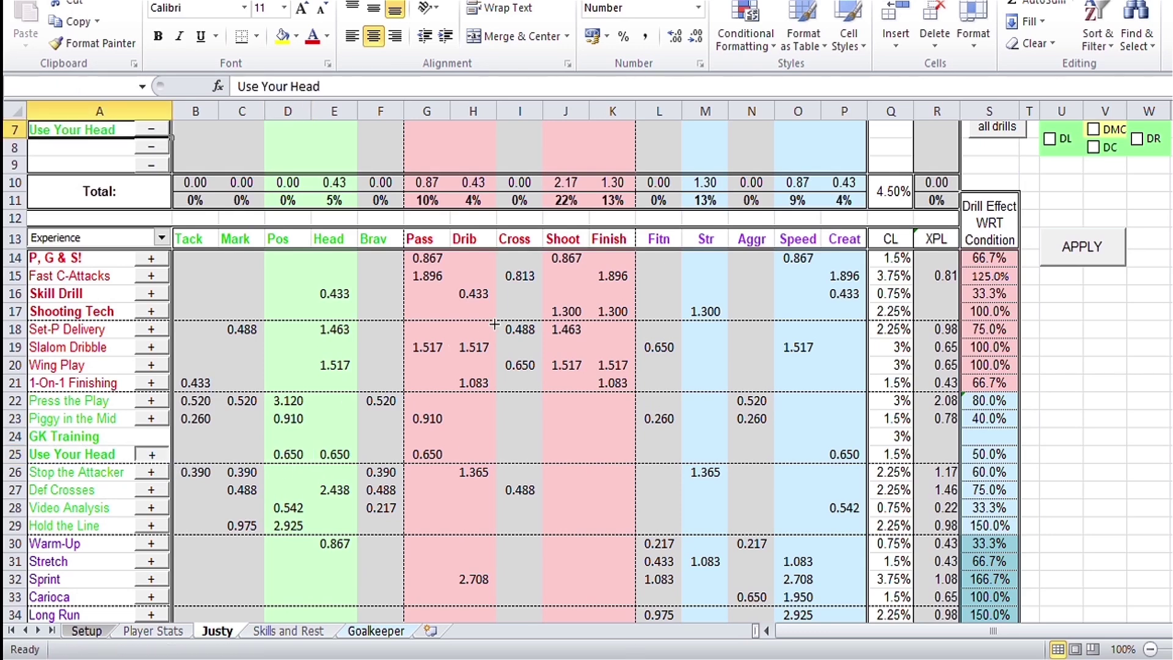
{"action": "scroll", "coordinate": [487, 315], "scroll_direction": "up", "scroll_amount": 2}
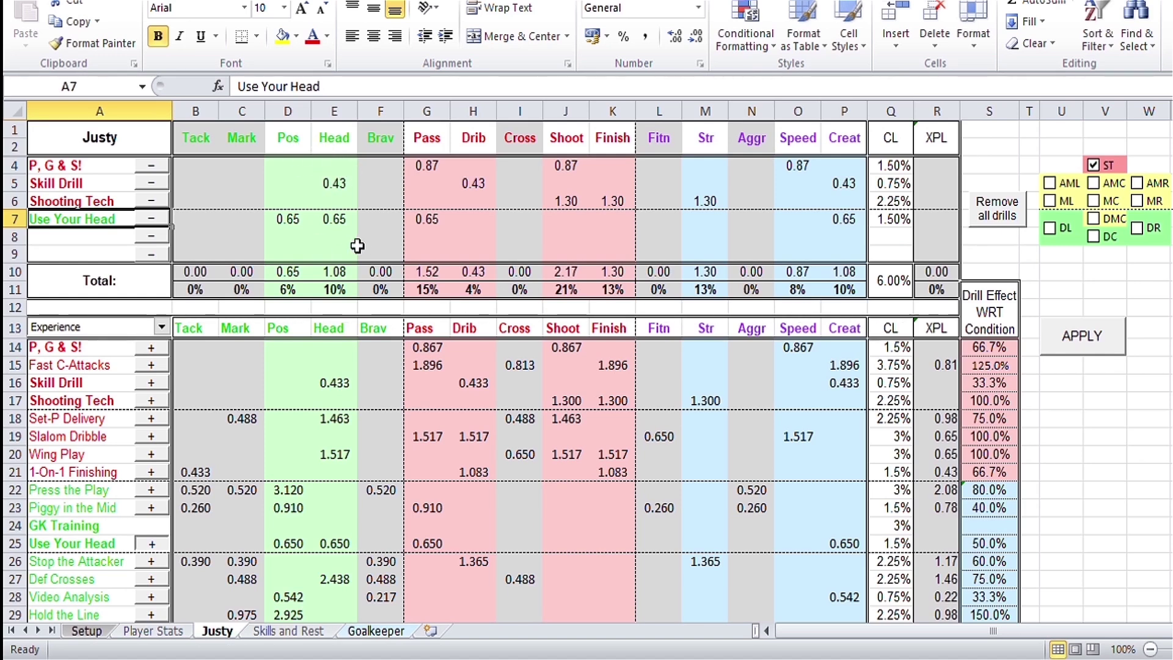
Step: Check the drill table and the Pos and Pass values of the drills in the training list
{"action": "scroll", "coordinate": [297, 468], "scroll_direction": "down", "scroll_amount": 2}
{"action": "scroll", "coordinate": [300, 479], "scroll_direction": "down", "scroll_amount": 3}
{"action": "scroll", "coordinate": [299, 483], "scroll_direction": "up", "scroll_amount": 5}
{"action": "left_click", "coordinate": [293, 169]}
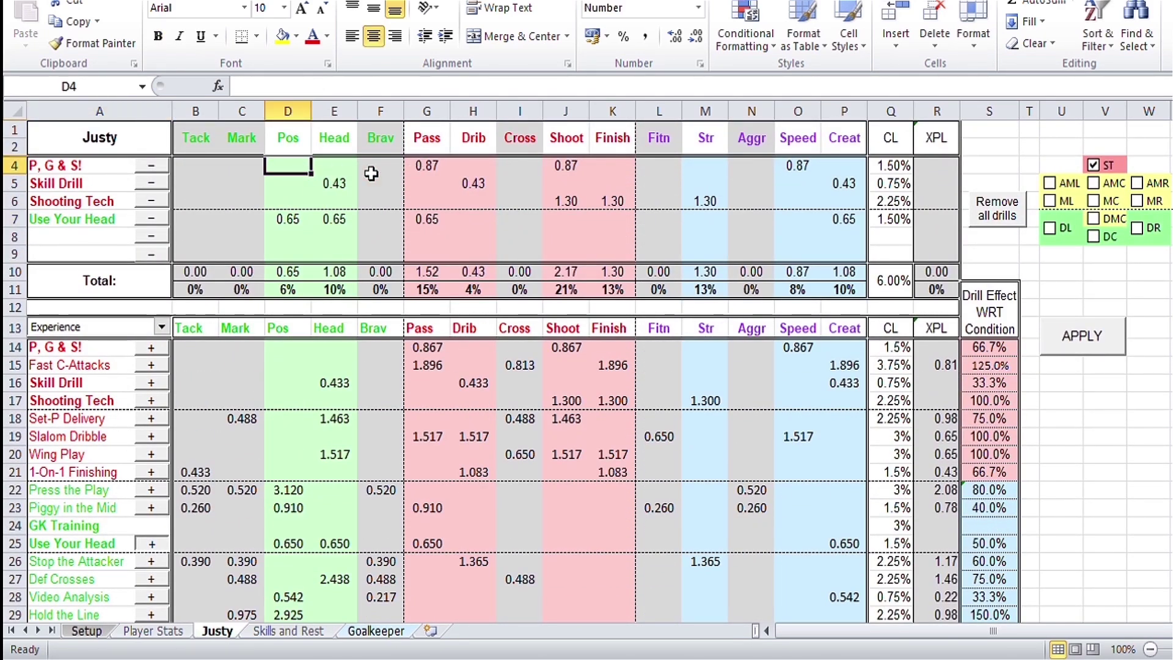
{"action": "left_click", "coordinate": [303, 228]}
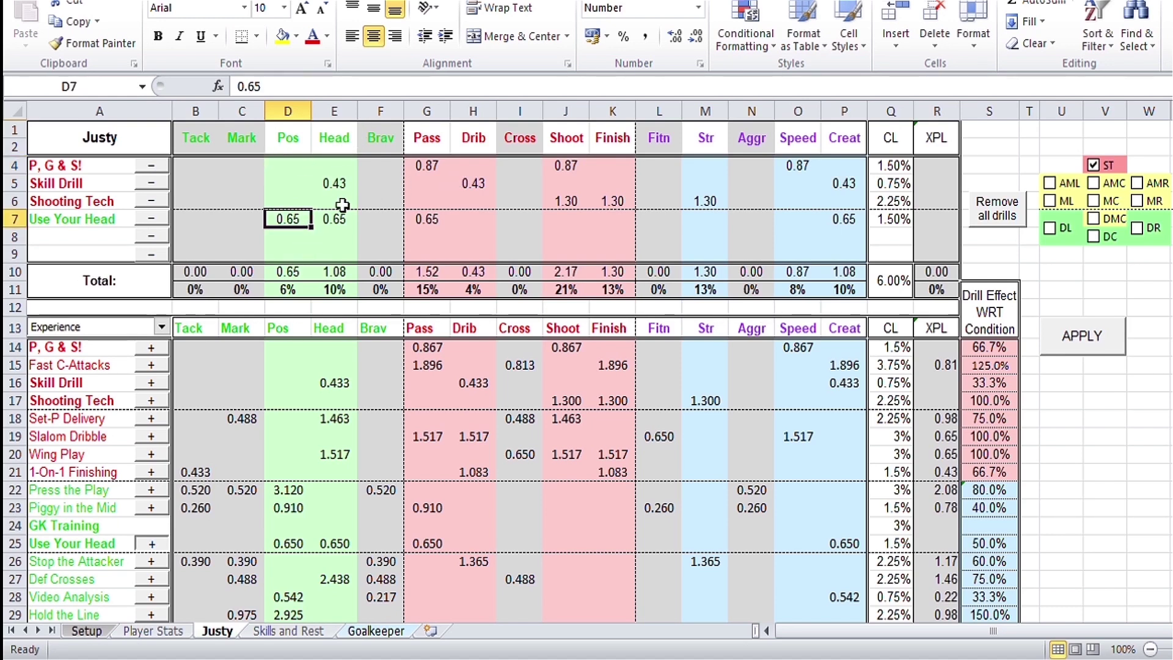
{"action": "left_click", "coordinate": [426, 221]}
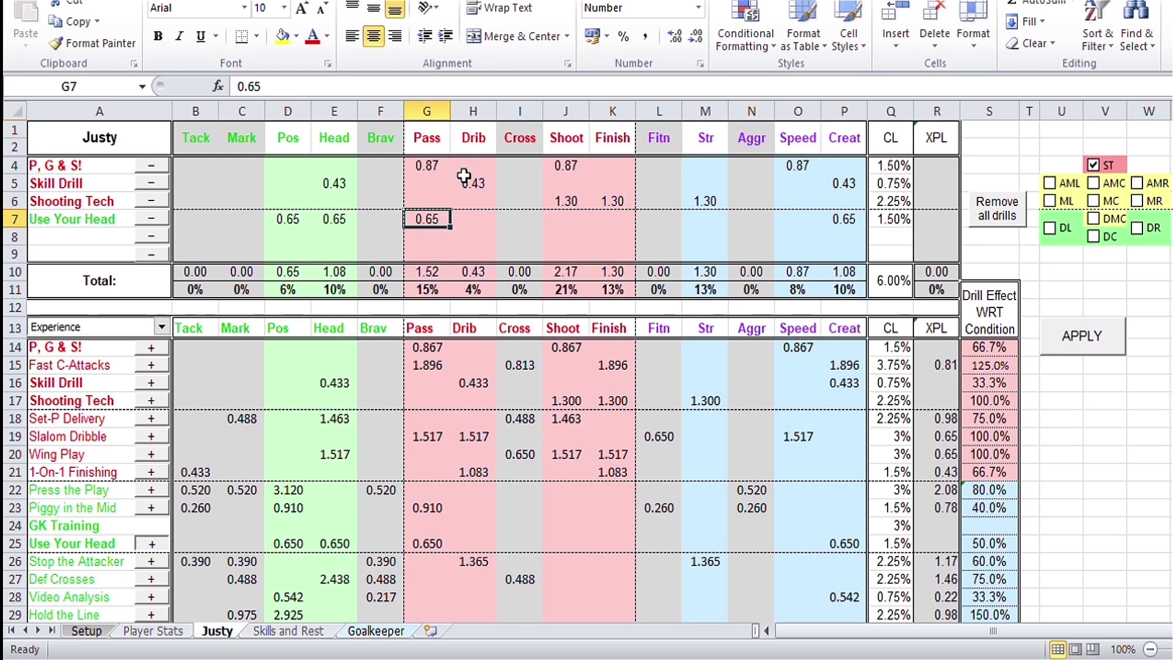
Step: Check the Drib, Shoot, Finish, Str, Speed and Creat values of the drills in the training list
{"action": "left_click", "coordinate": [474, 204]}
{"action": "left_click", "coordinate": [564, 188]}
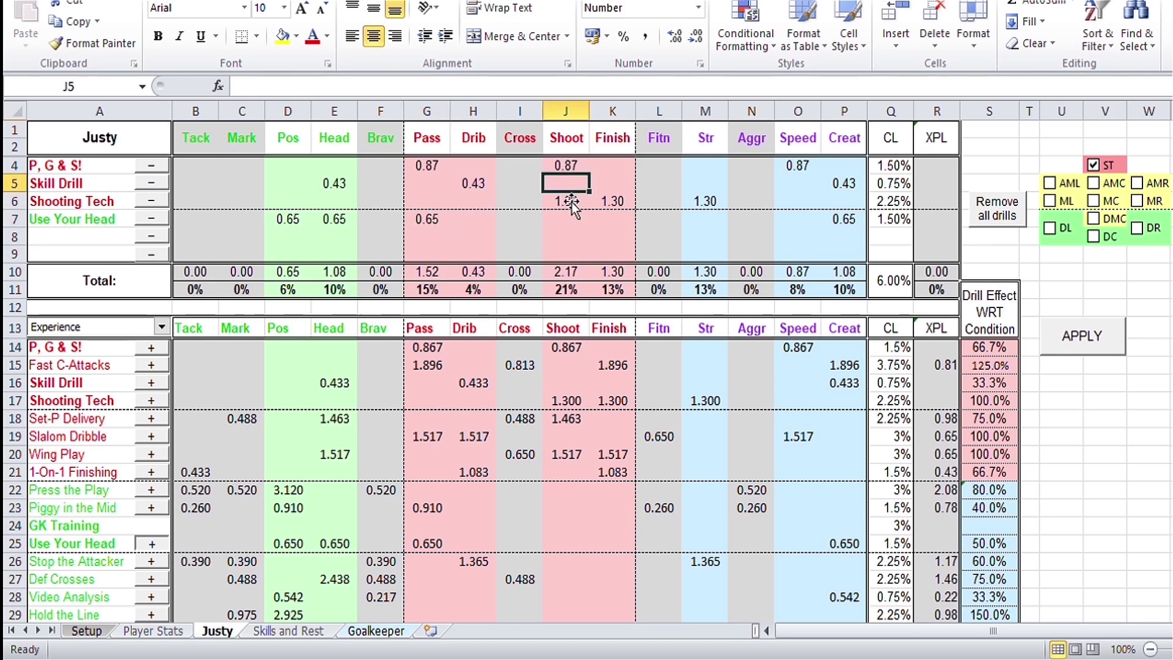
{"action": "left_click", "coordinate": [629, 200]}
{"action": "left_click", "coordinate": [708, 203]}
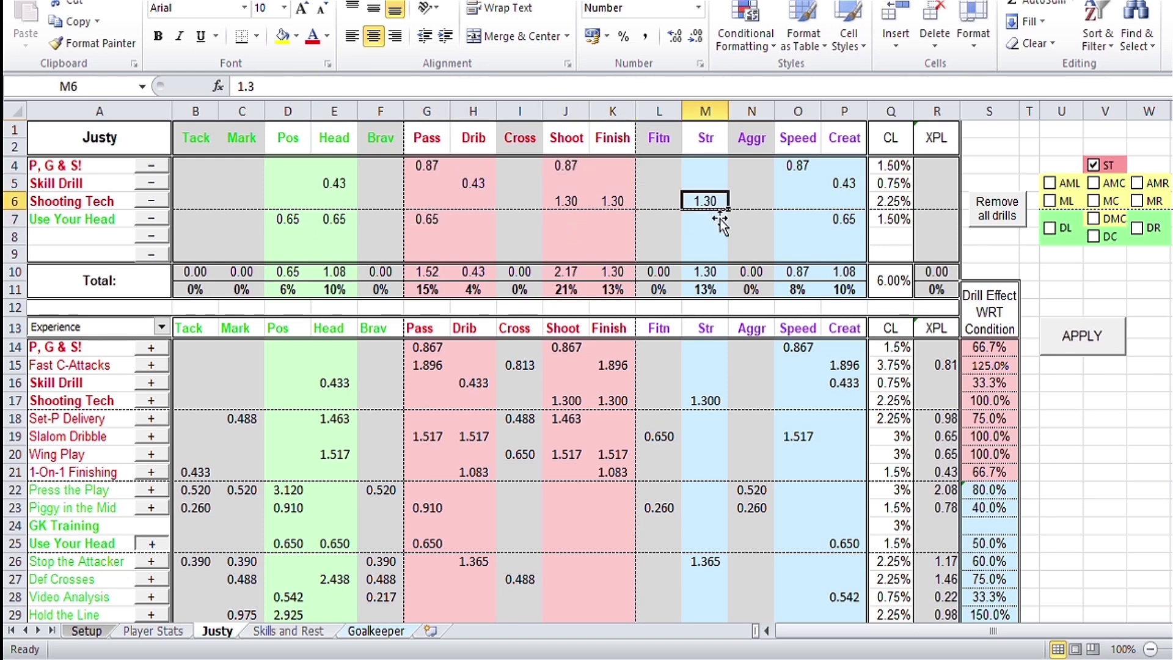
{"action": "left_click", "coordinate": [800, 171]}
{"action": "left_click", "coordinate": [854, 182]}
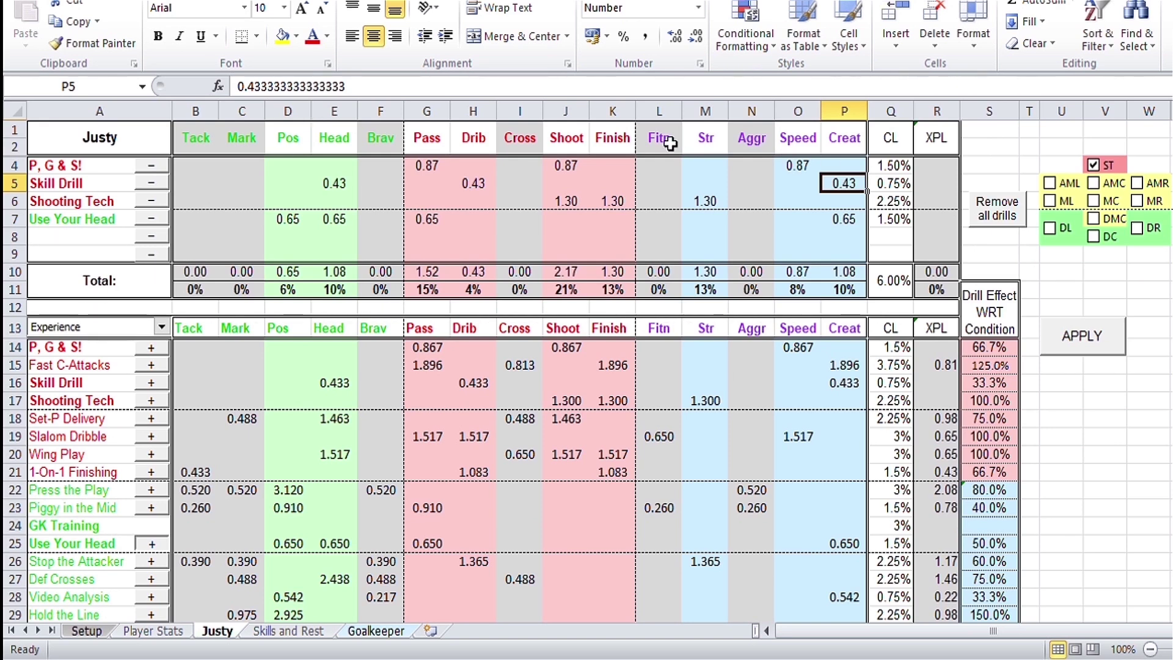
{"action": "left_click", "coordinate": [574, 200]}
{"action": "left_click", "coordinate": [626, 203]}
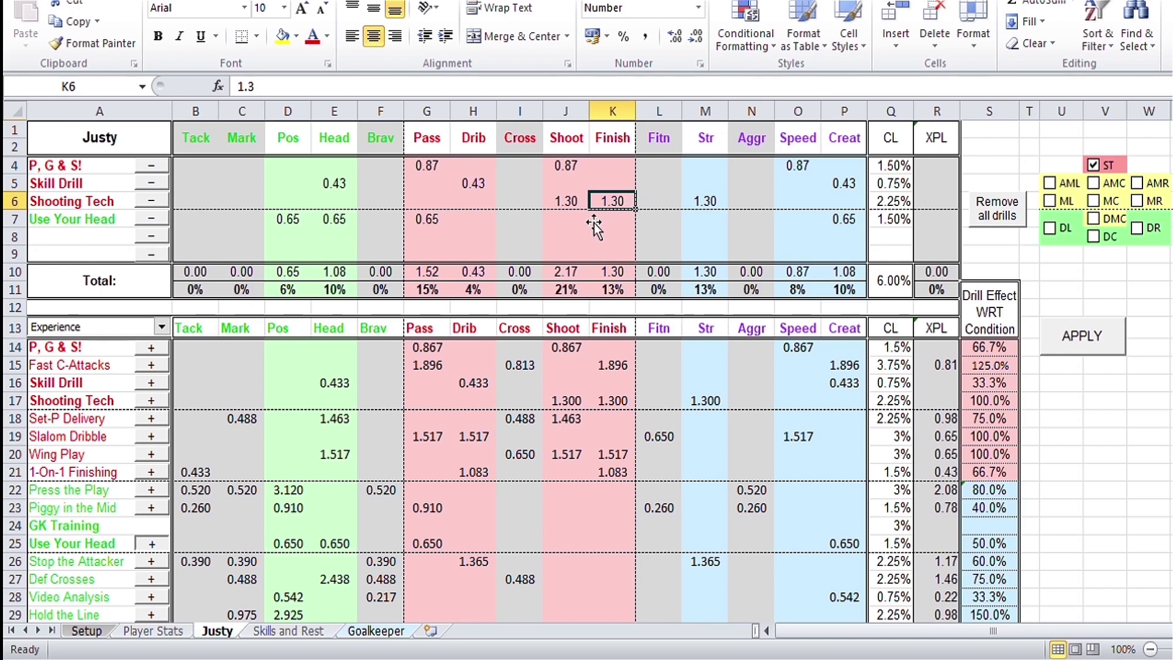
{"action": "left_click", "coordinate": [569, 199]}
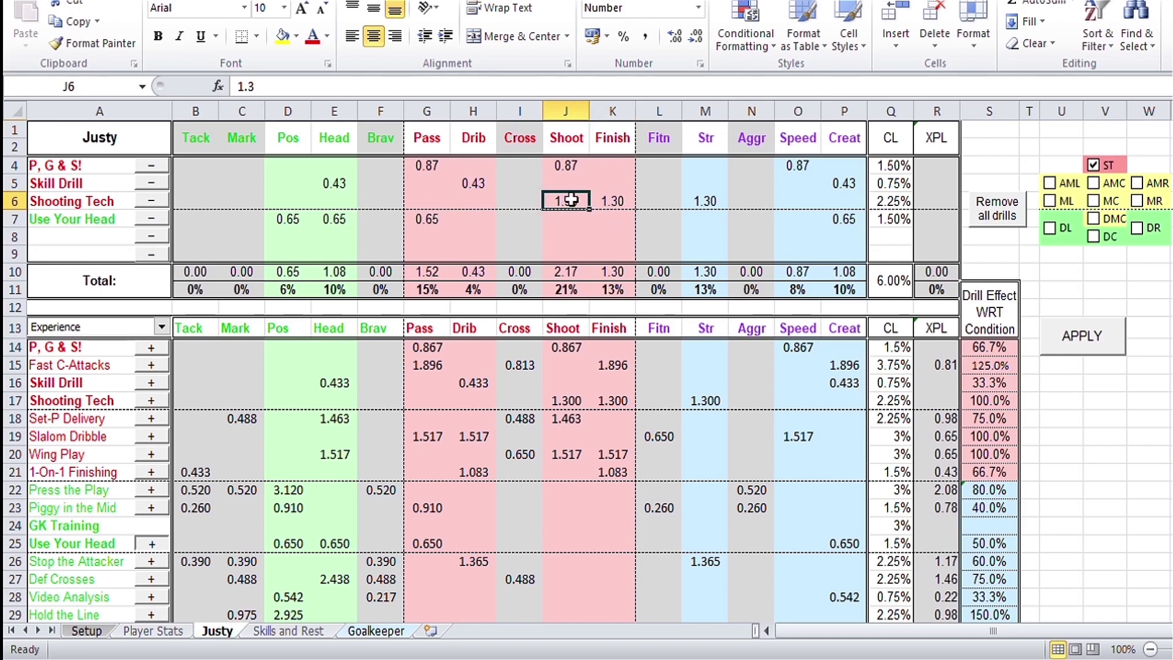
{"action": "left_click", "coordinate": [622, 206]}
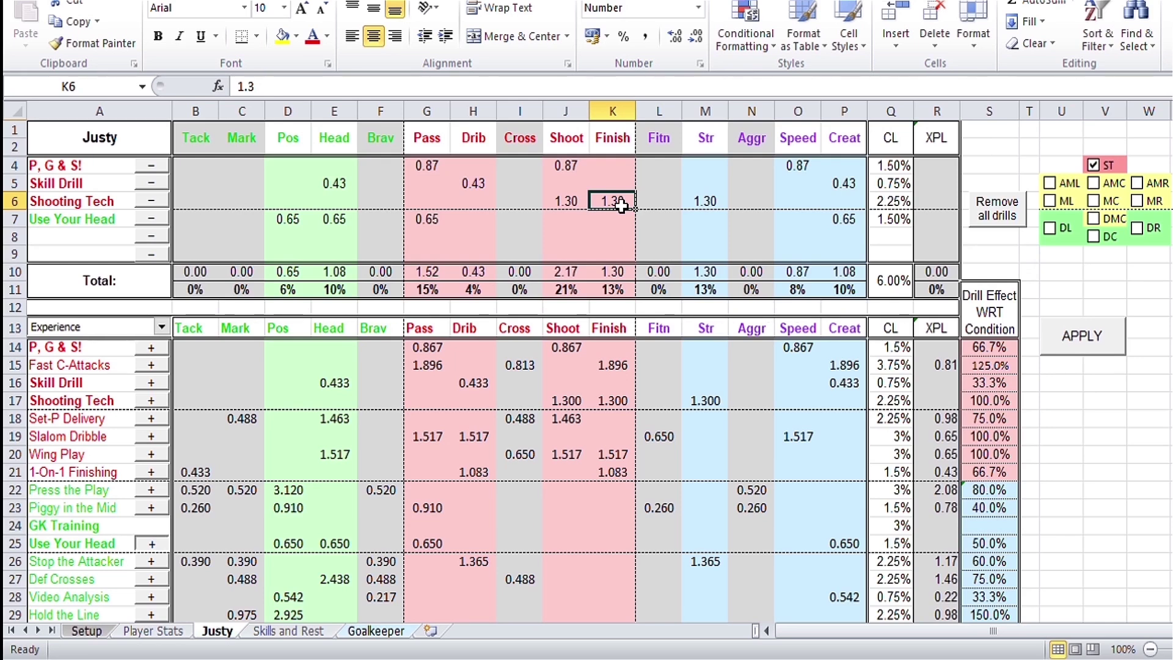
{"action": "left_click", "coordinate": [474, 187]}
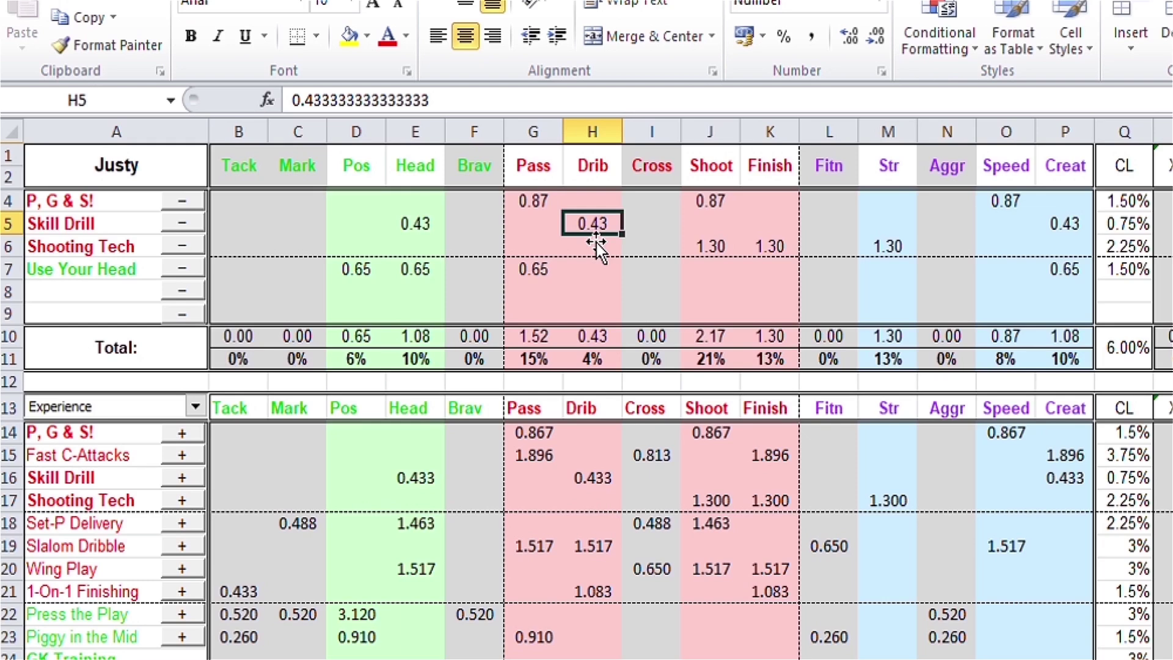
Step: Review each drill in the training list by name, along with the Pass, Drib and Pos values they contribute
{"action": "left_click", "coordinate": [103, 227]}
{"action": "left_click", "coordinate": [96, 252]}
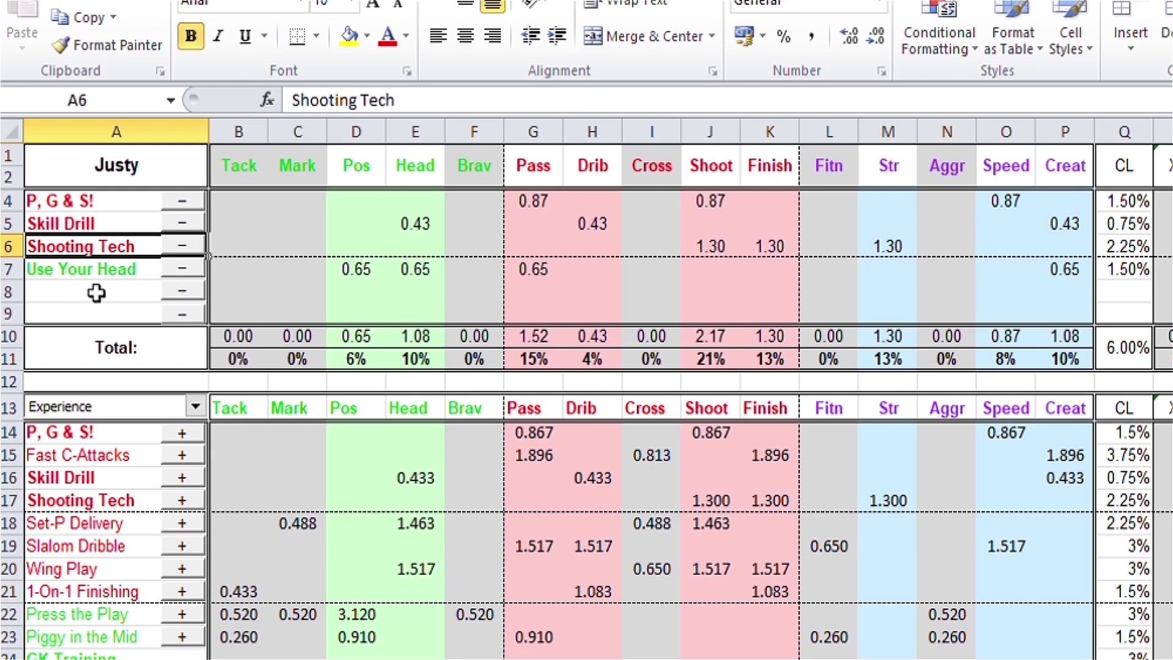
{"action": "left_click", "coordinate": [96, 274]}
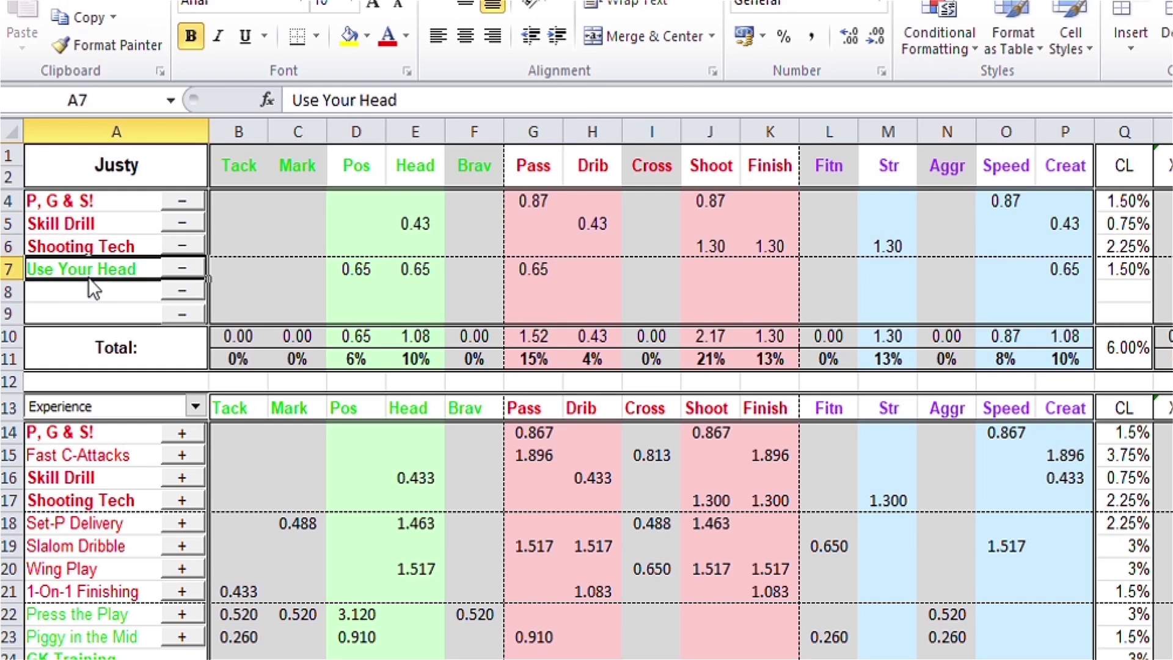
{"action": "left_click", "coordinate": [89, 204]}
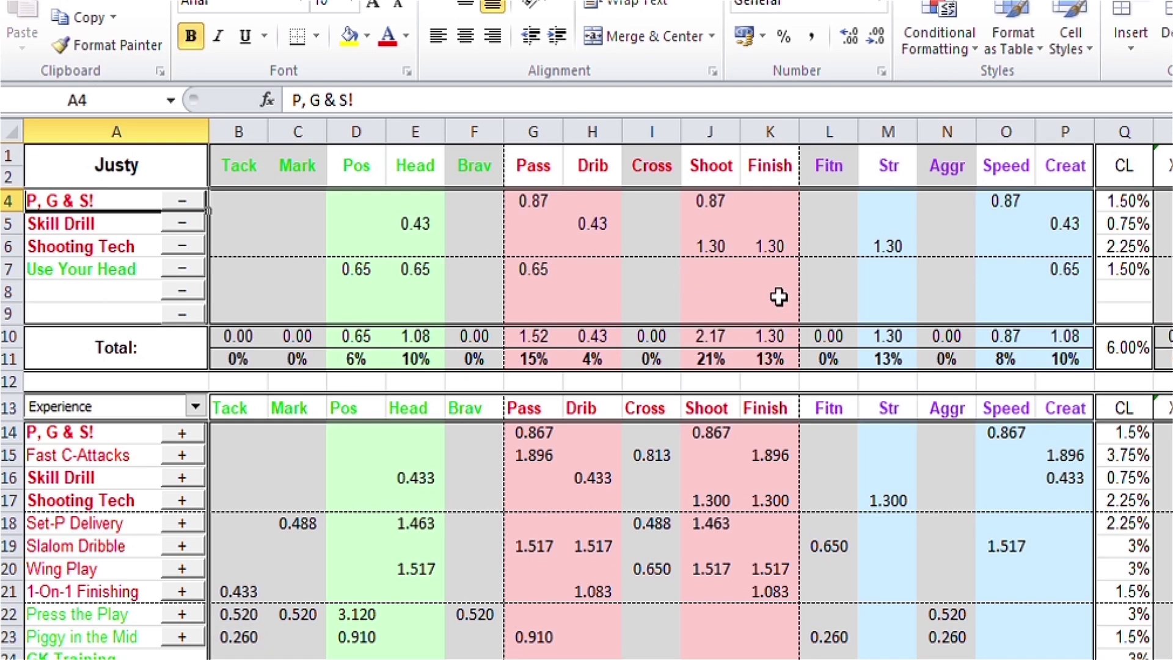
{"action": "left_click", "coordinate": [546, 207]}
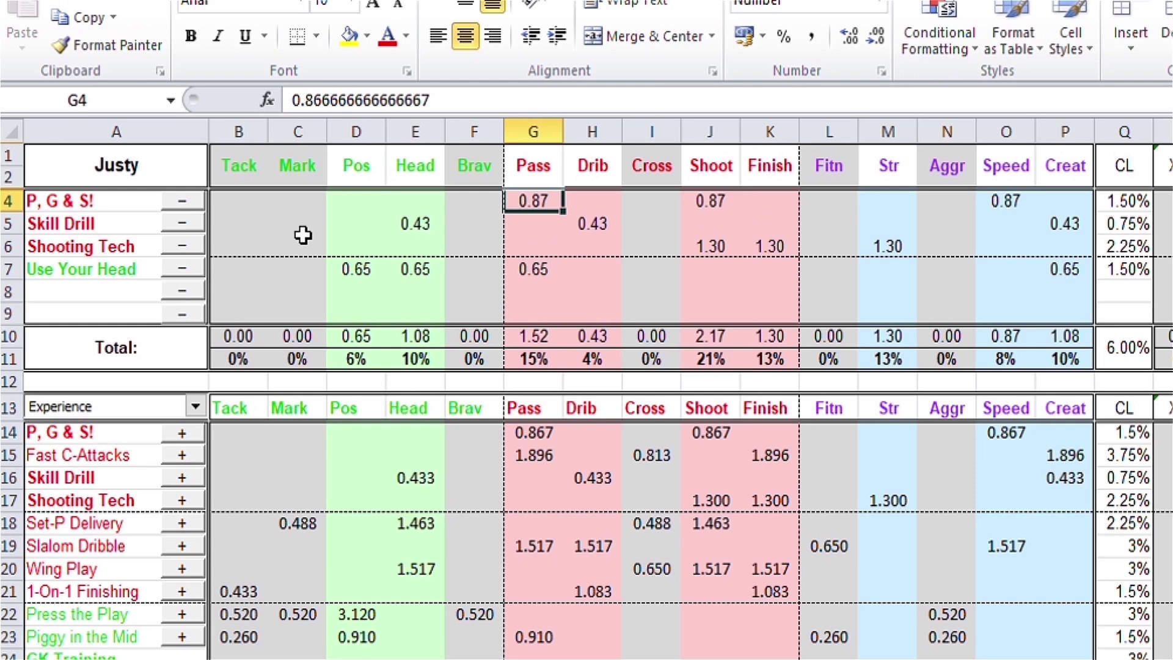
{"action": "left_click", "coordinate": [596, 229]}
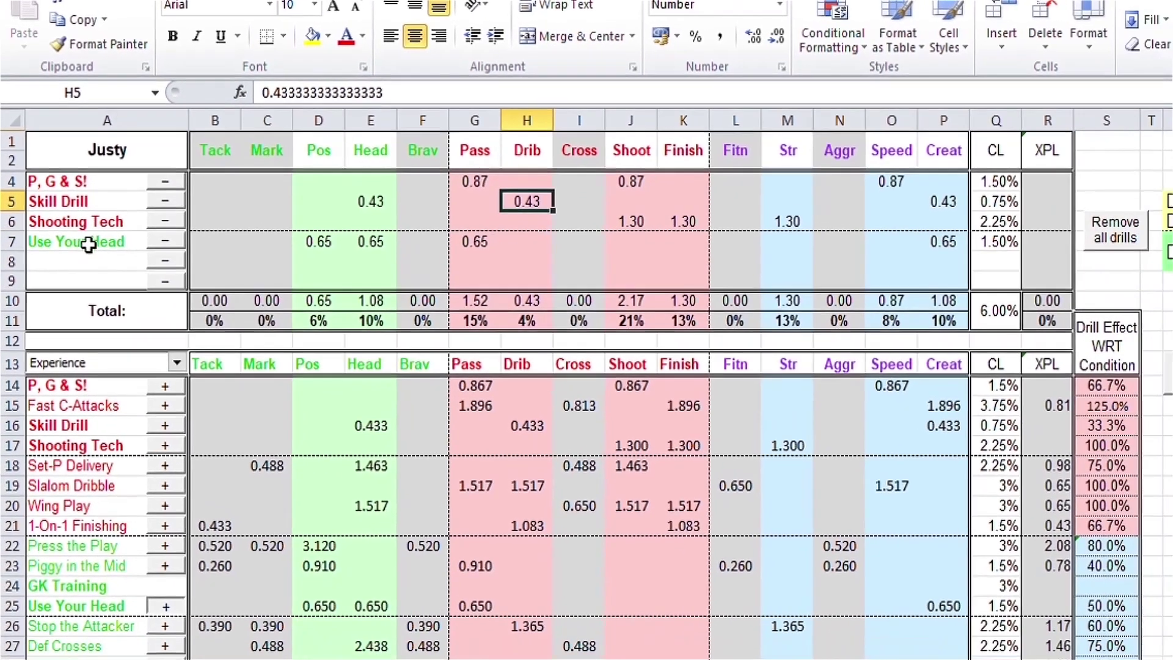
{"action": "left_click", "coordinate": [105, 257]}
{"action": "left_click", "coordinate": [347, 262]}
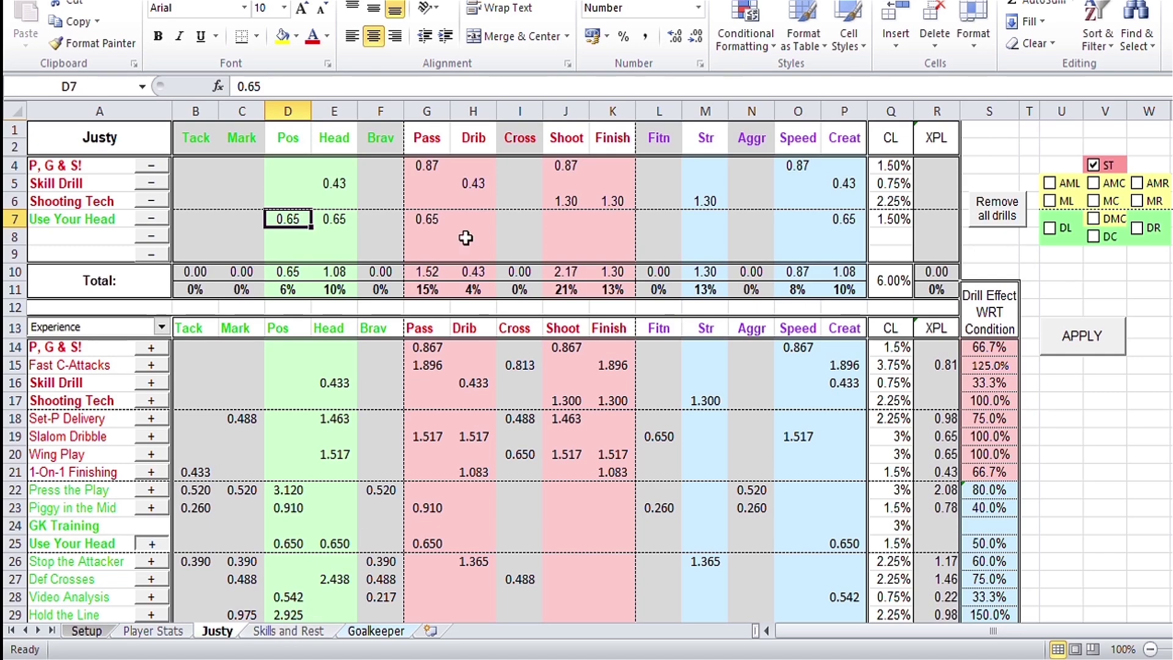
{"action": "scroll", "coordinate": [205, 309], "scroll_direction": "down", "scroll_amount": 3}
{"action": "scroll", "coordinate": [217, 354], "scroll_direction": "up", "scroll_amount": 3}
Step: Open the Skills and Rest sheet and examine its carried-forward drills, repeat count, skills received and player quality sections
{"action": "left_click", "coordinate": [288, 630]}
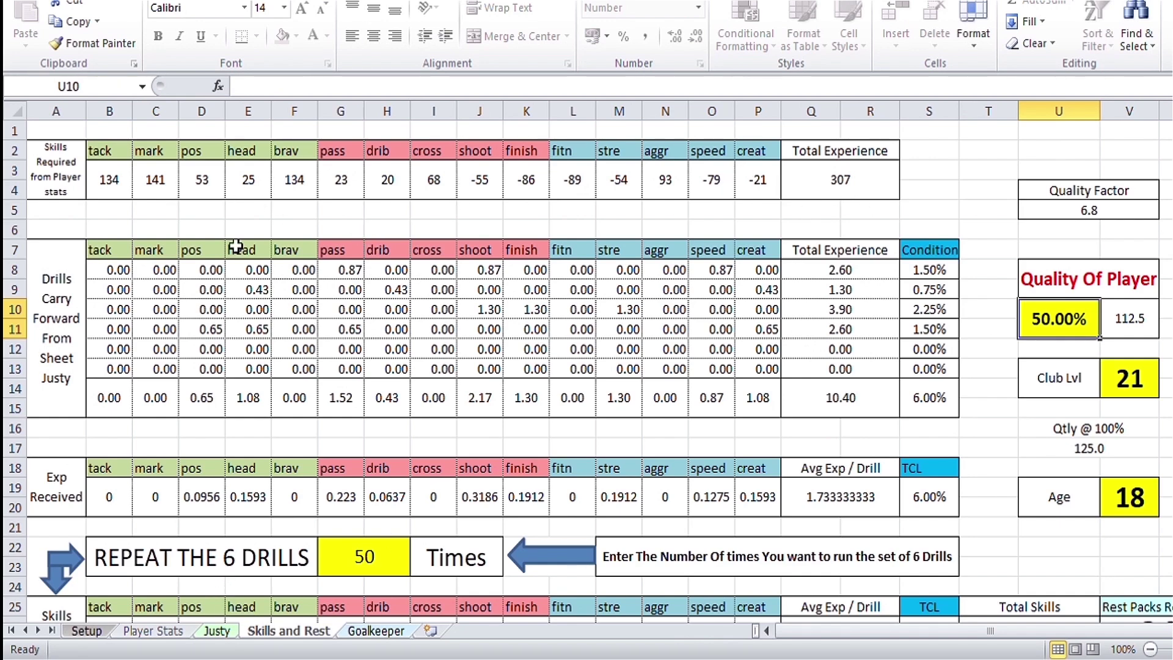
{"action": "scroll", "coordinate": [296, 316], "scroll_direction": "down", "scroll_amount": 1}
{"action": "scroll", "coordinate": [295, 316], "scroll_direction": "down", "scroll_amount": 3}
{"action": "scroll", "coordinate": [296, 317], "scroll_direction": "up", "scroll_amount": 3}
{"action": "scroll", "coordinate": [296, 316], "scroll_direction": "up", "scroll_amount": 1}
{"action": "scroll", "coordinate": [116, 238], "scroll_direction": "down", "scroll_amount": 3}
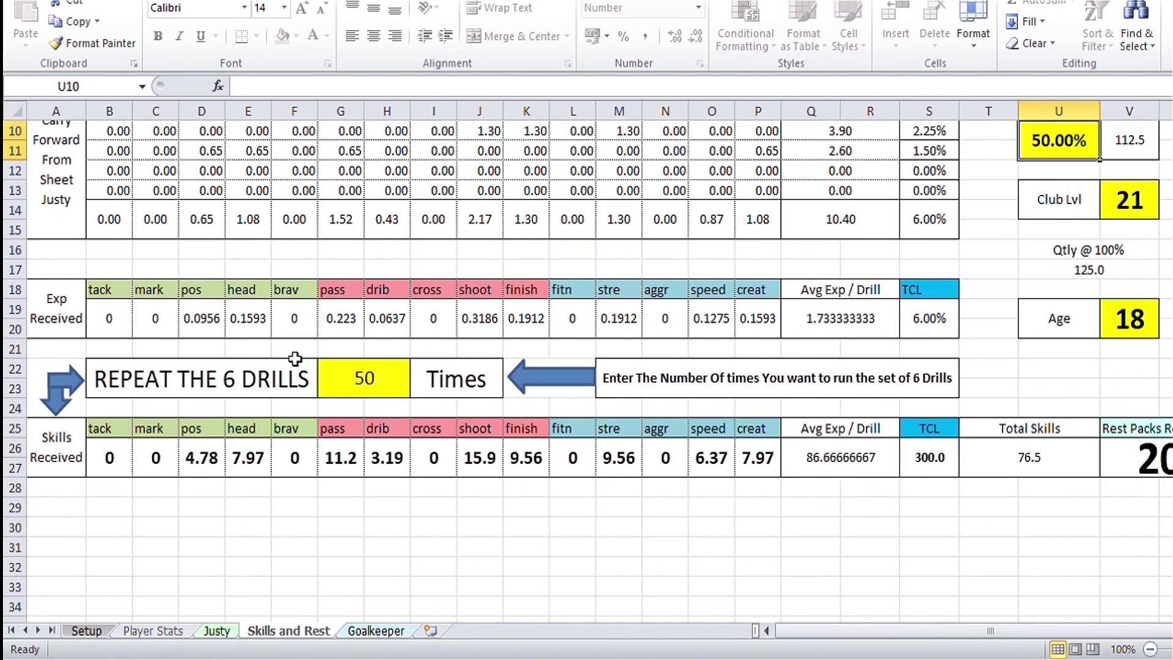
{"action": "left_click", "coordinate": [374, 380]}
{"action": "left_click", "coordinate": [1066, 146]}
{"action": "scroll", "coordinate": [1133, 267], "scroll_direction": "up", "scroll_amount": 3}
{"action": "scroll", "coordinate": [1116, 397], "scroll_direction": "down", "scroll_amount": 2}
{"action": "scroll", "coordinate": [1118, 397], "scroll_direction": "up", "scroll_amount": 2}
Step: Check the Age and Club Lvl entries, and set the Quality Of Player to 100%
{"action": "left_click", "coordinate": [1133, 489]}
{"action": "left_click", "coordinate": [1129, 377]}
{"action": "left_click", "coordinate": [1050, 319]}
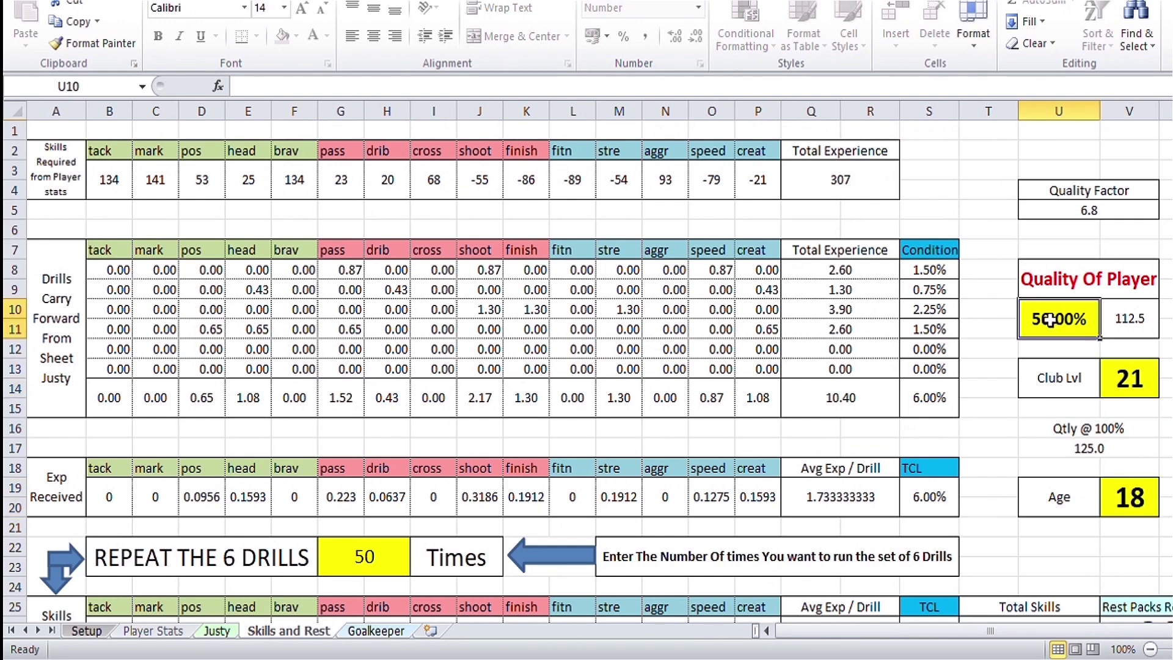
{"action": "type", "text": "100"}
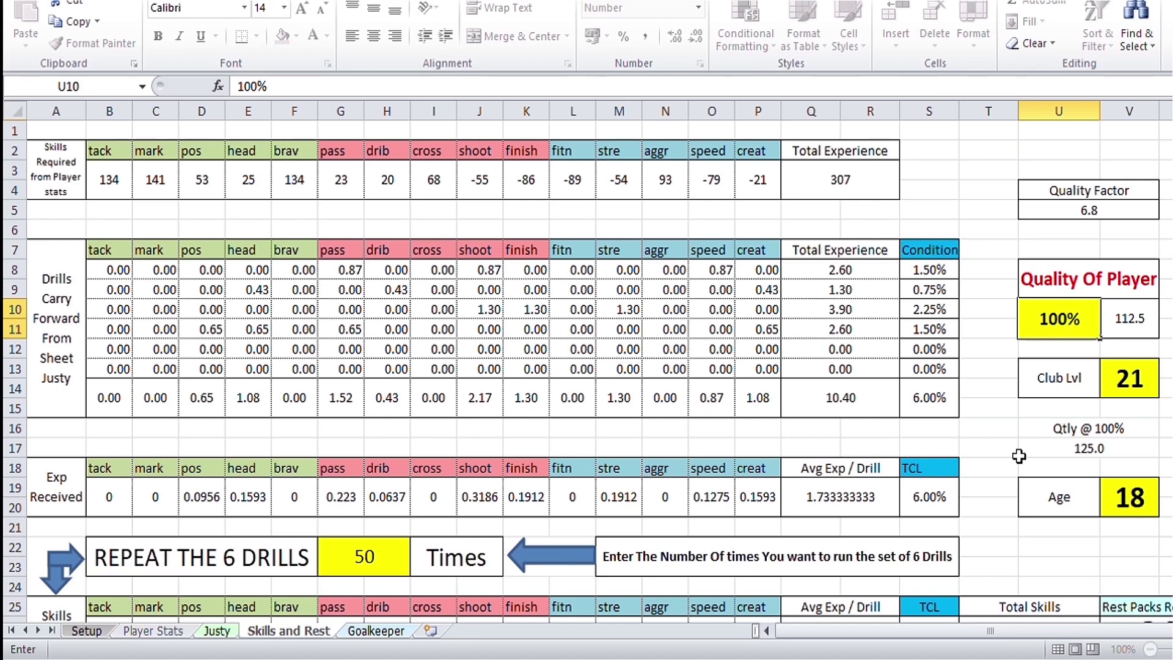
{"action": "left_click", "coordinate": [1014, 453]}
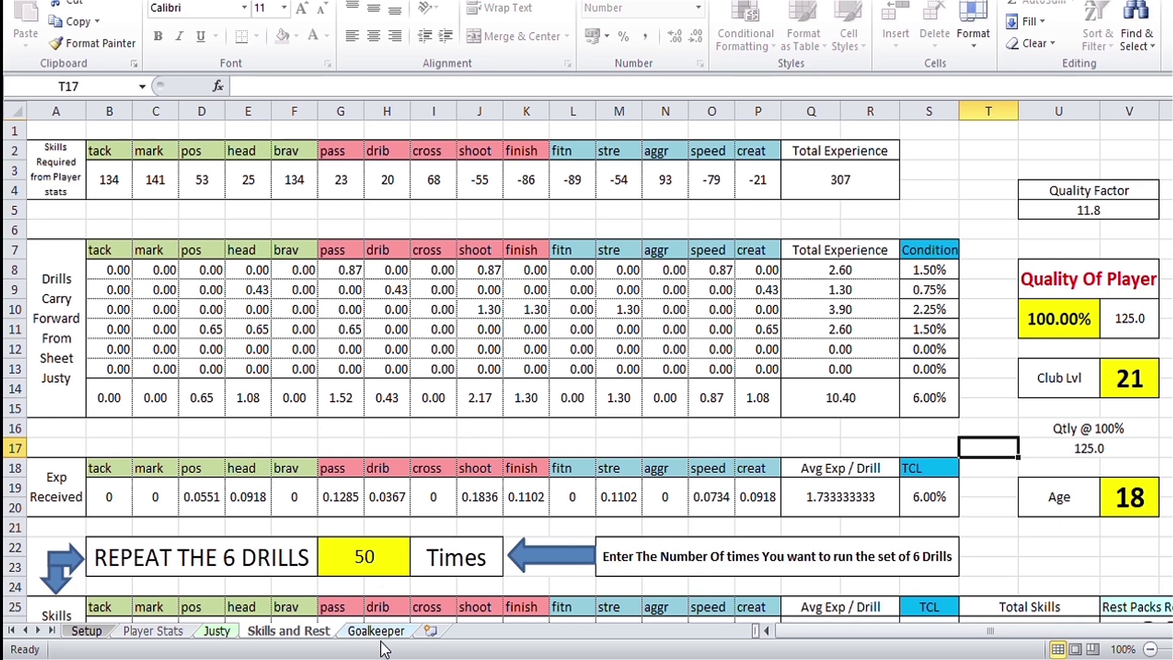
Step: Compare the drill values on the Justy sheet with the totals carried forward for each skill on the Skills and Rest sheet
{"action": "left_click", "coordinate": [216, 631]}
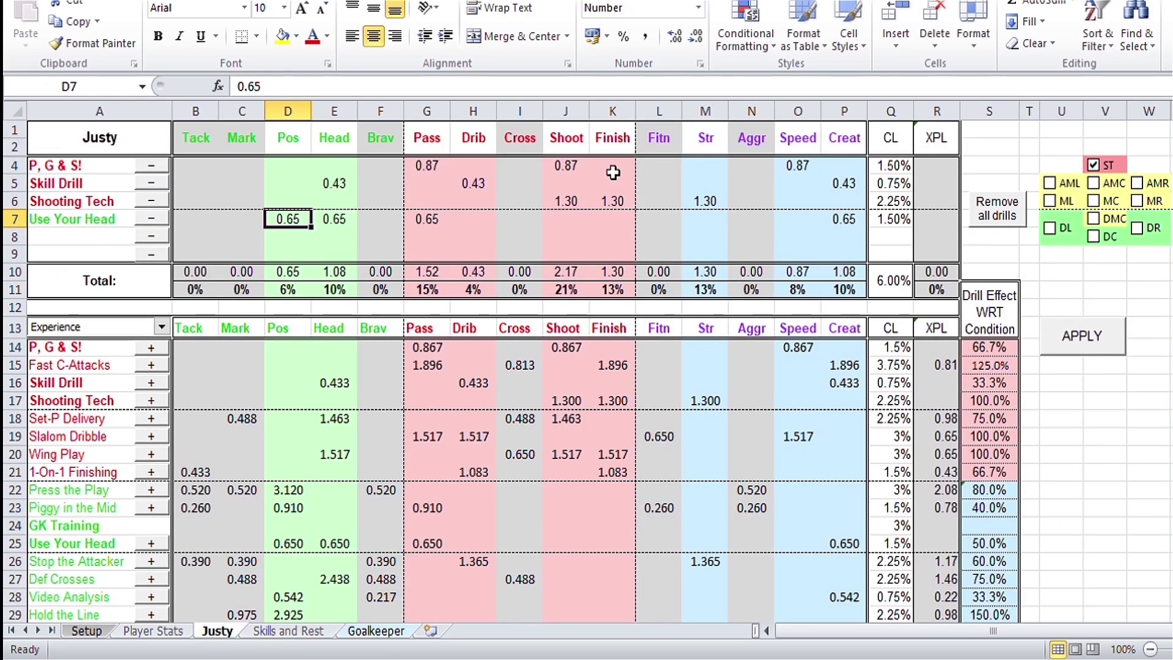
{"action": "left_click", "coordinate": [291, 632]}
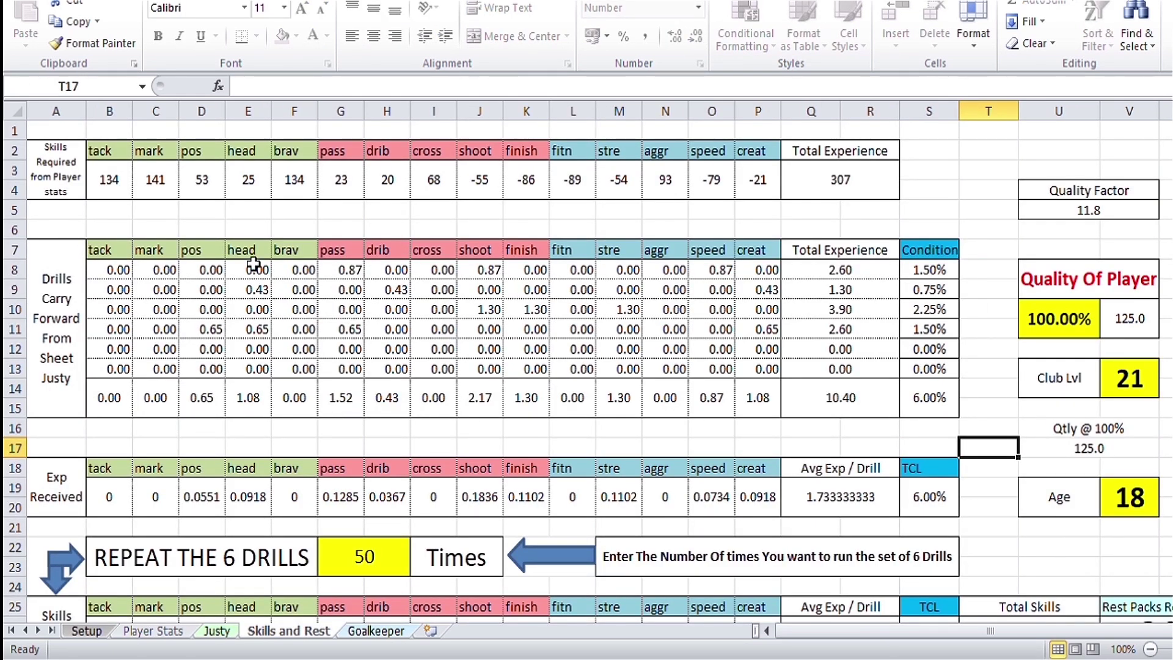
{"action": "left_click", "coordinate": [256, 402]}
{"action": "left_click", "coordinate": [359, 403]}
{"action": "left_click", "coordinate": [390, 404]}
{"action": "left_click", "coordinate": [469, 408]}
{"action": "left_click", "coordinate": [543, 411]}
{"action": "left_click", "coordinate": [629, 413]}
{"action": "left_click", "coordinate": [718, 407]}
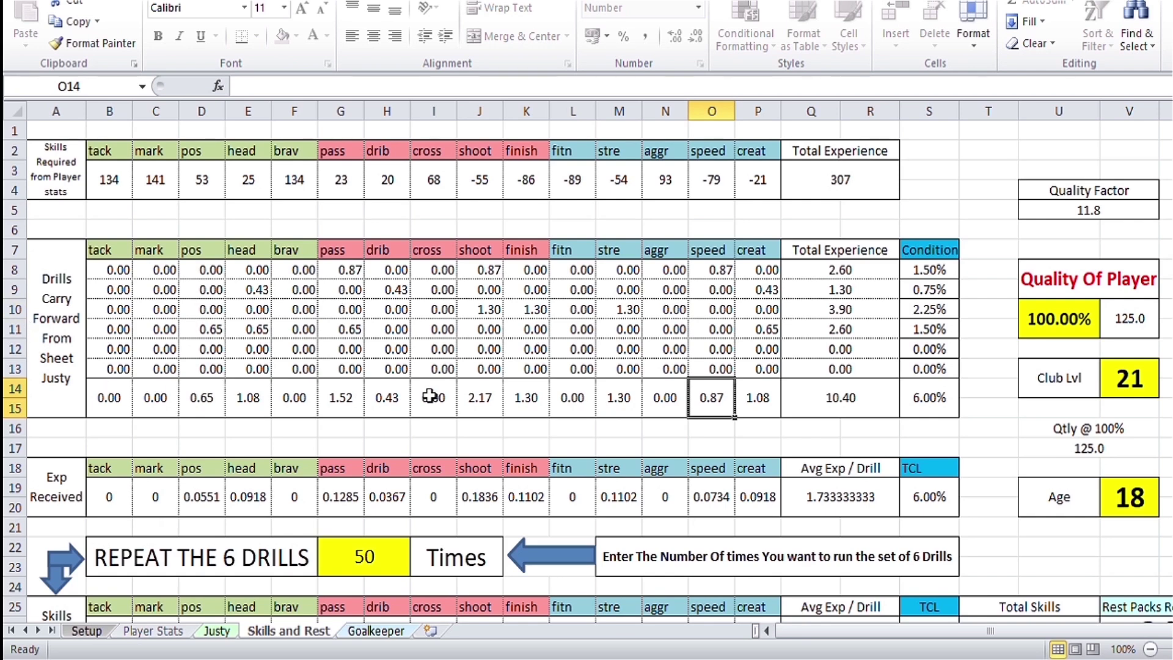
{"action": "scroll", "coordinate": [254, 420], "scroll_direction": "down", "scroll_amount": 1}
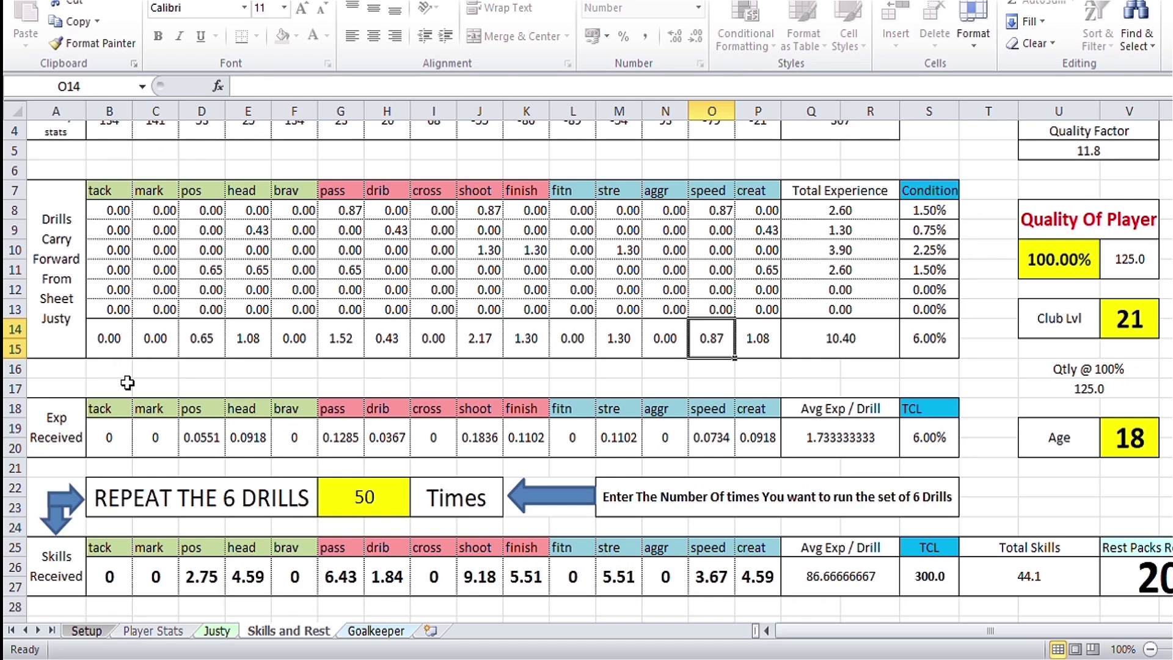
Step: Recheck the drill list on the Justy sheet, and set the Skills and Rest sheet to repeat the 6 drills 100 times
{"action": "left_click", "coordinate": [217, 630]}
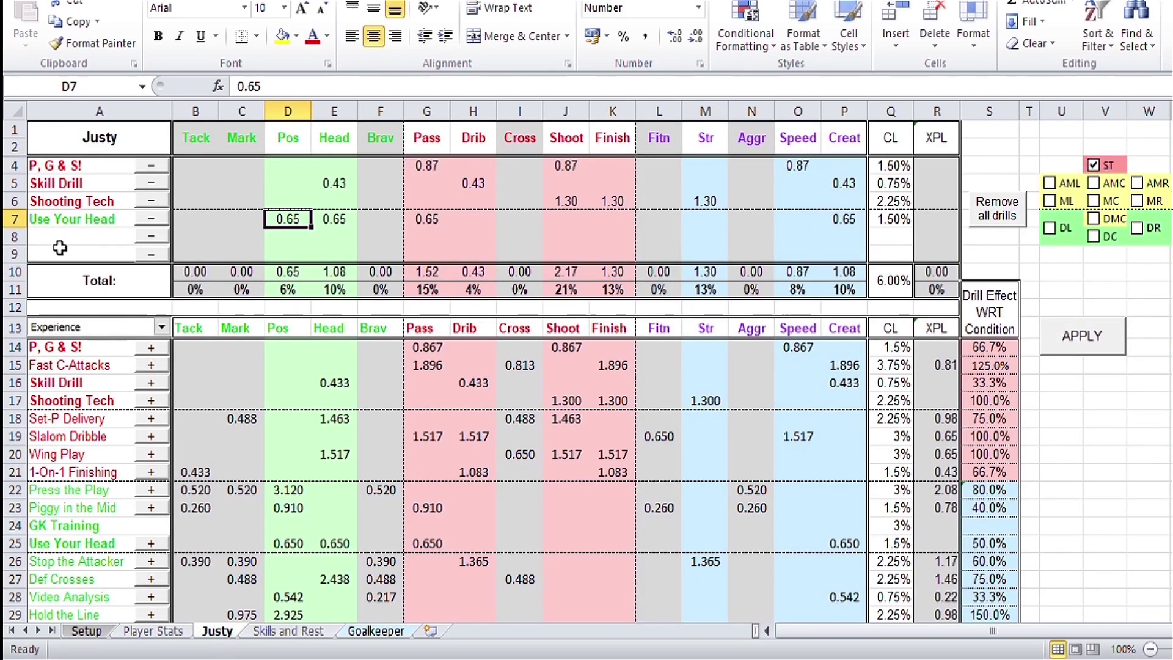
{"action": "left_click", "coordinate": [287, 630]}
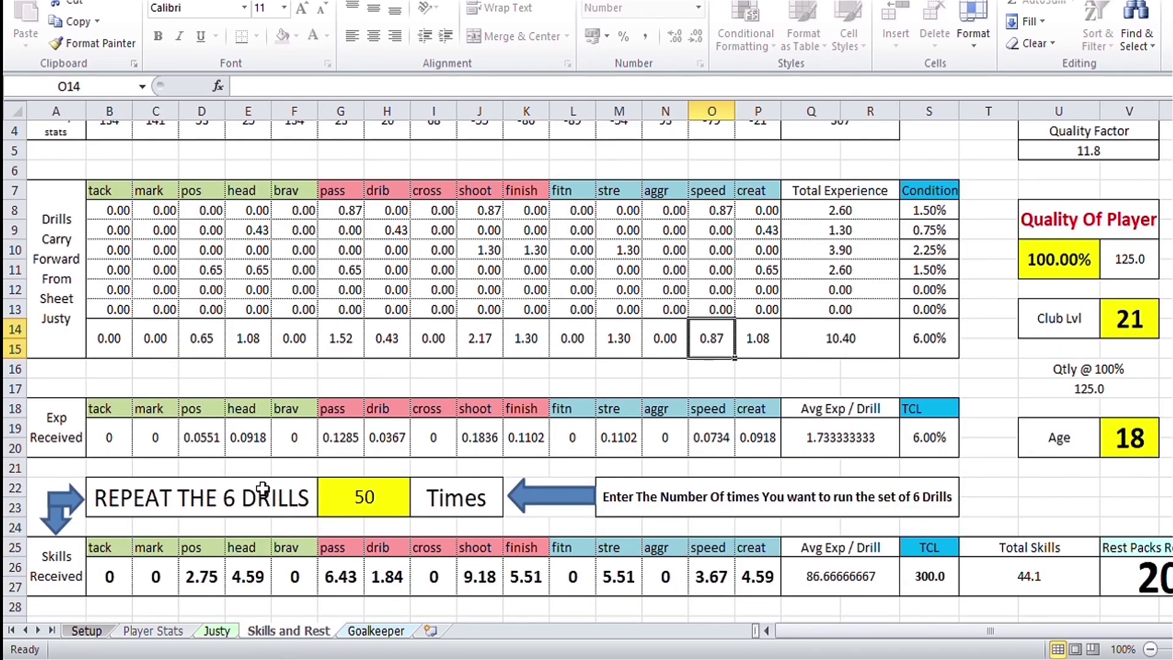
{"action": "left_click", "coordinate": [394, 508]}
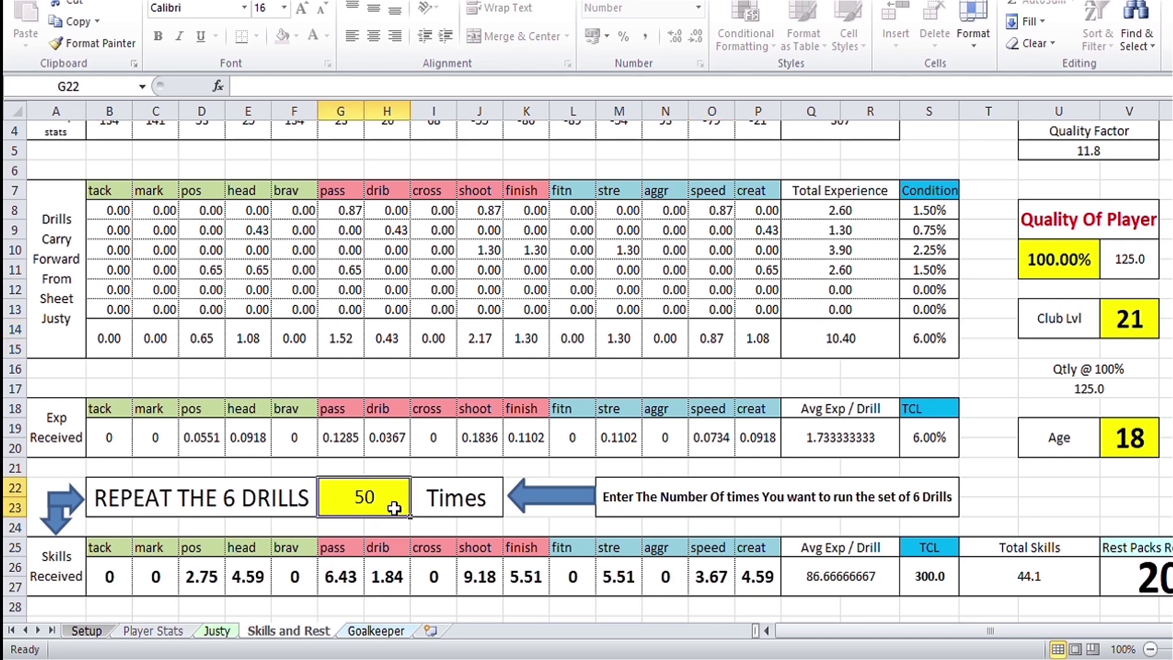
{"action": "type", "text": "100"}
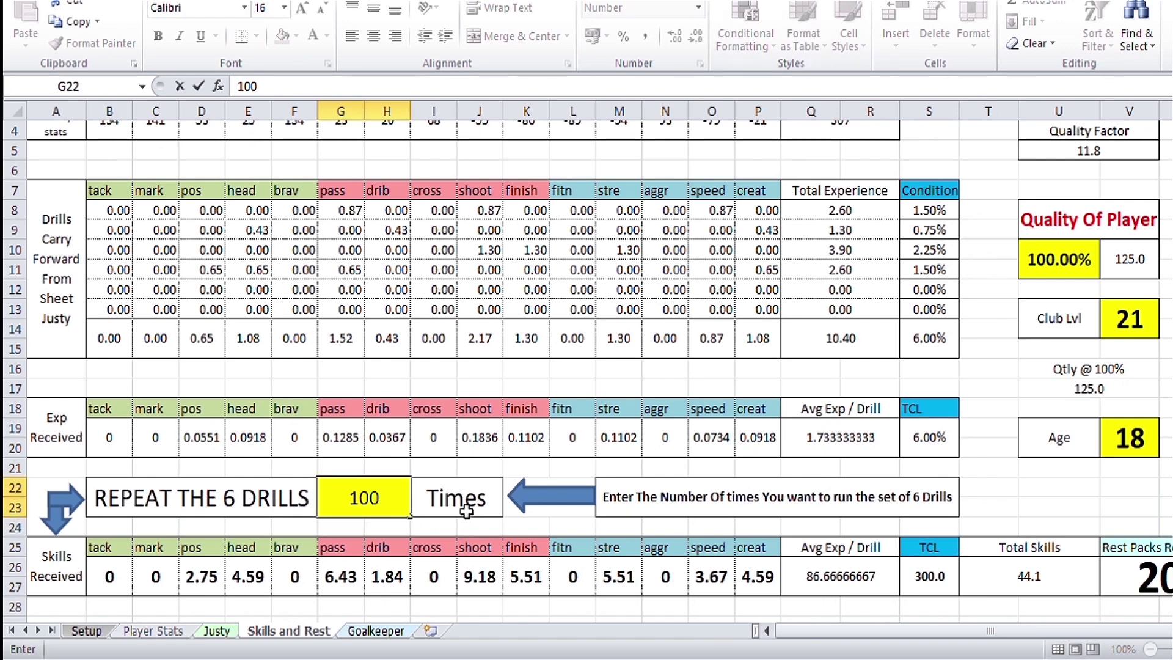
{"action": "left_click", "coordinate": [542, 527]}
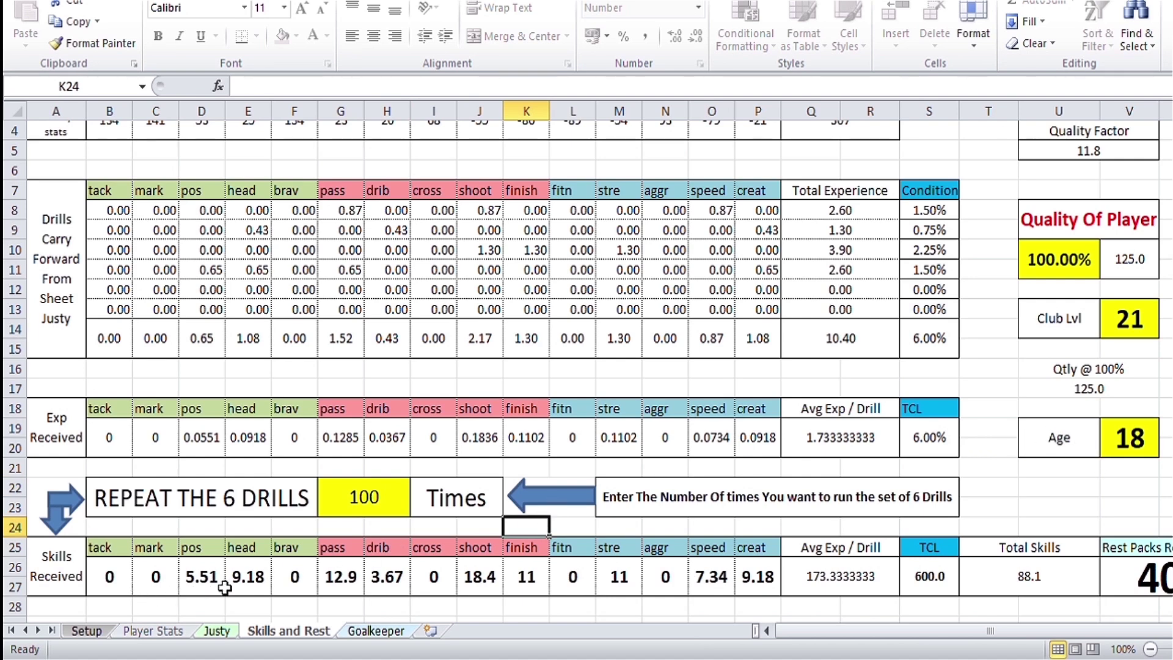
Step: Examine the Skills Received values for pos, head, pass, drib, shoot, finish and speed
{"action": "left_click", "coordinate": [206, 590]}
{"action": "left_click", "coordinate": [267, 588]}
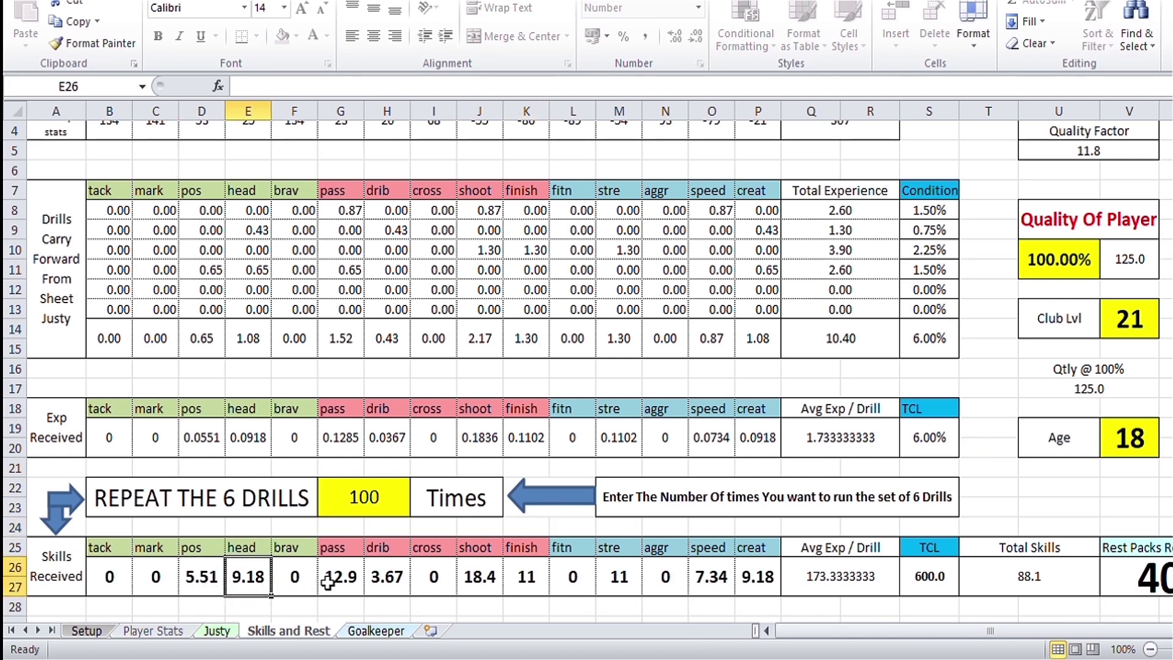
{"action": "left_click", "coordinate": [346, 590]}
{"action": "left_click", "coordinate": [395, 583]}
{"action": "left_click", "coordinate": [482, 584]}
{"action": "left_click", "coordinate": [525, 585]}
{"action": "left_click", "coordinate": [725, 584]}
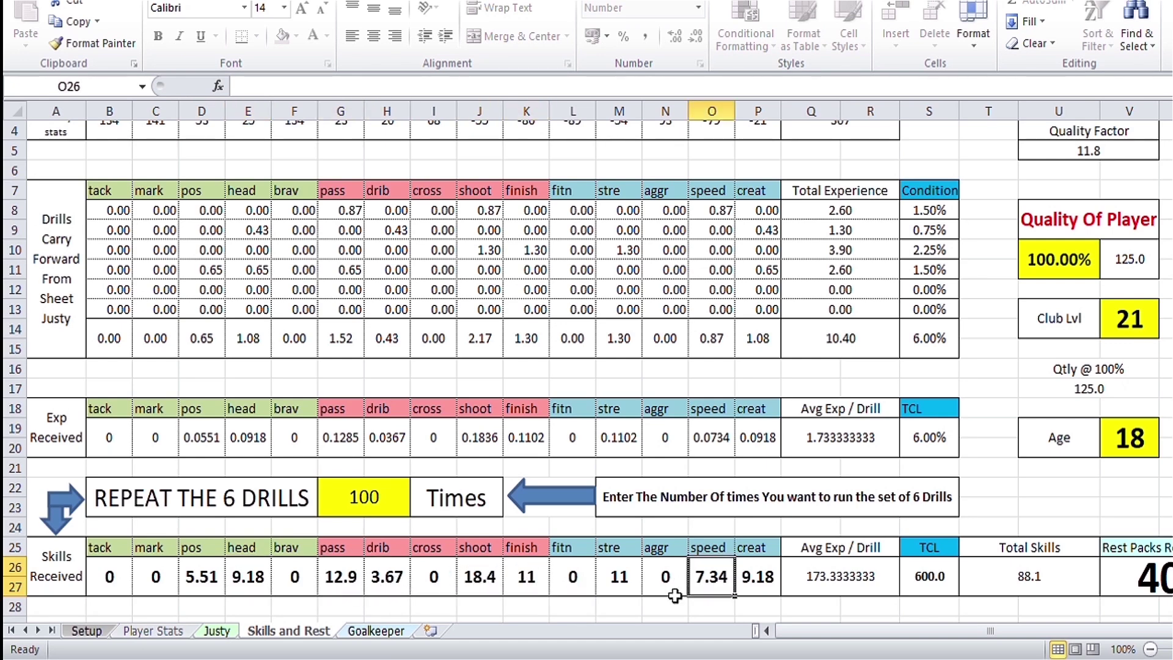
{"action": "left_click", "coordinate": [211, 586]}
{"action": "left_click", "coordinate": [260, 581]}
{"action": "left_click", "coordinate": [349, 579]}
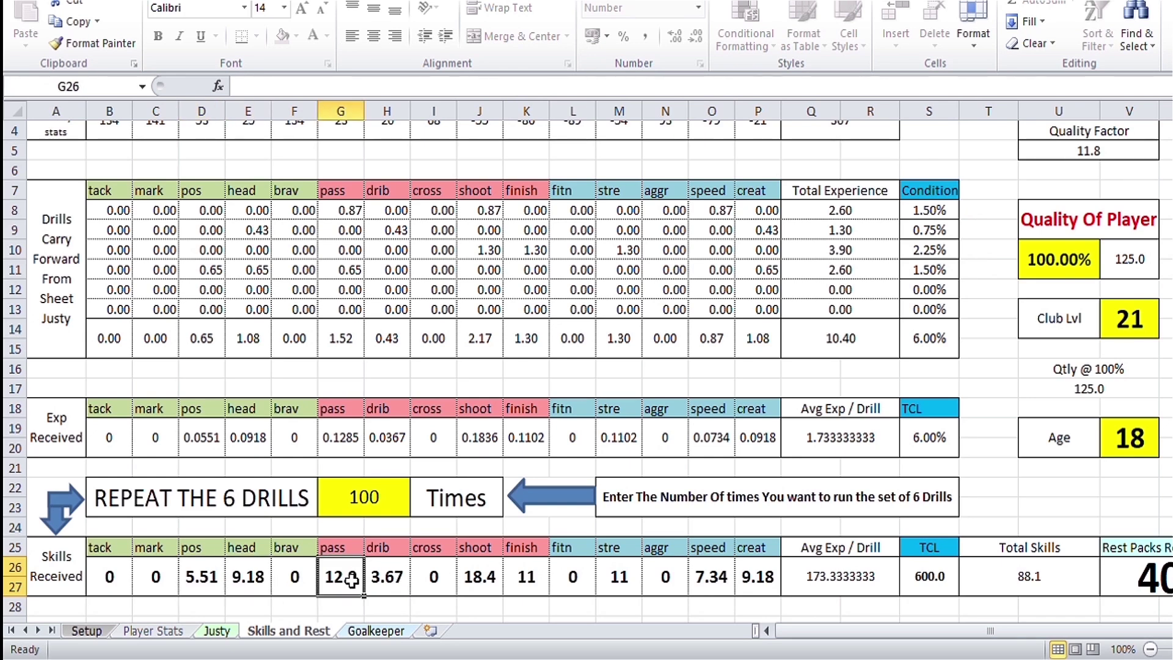
{"action": "left_click", "coordinate": [407, 580]}
{"action": "left_click", "coordinate": [502, 586]}
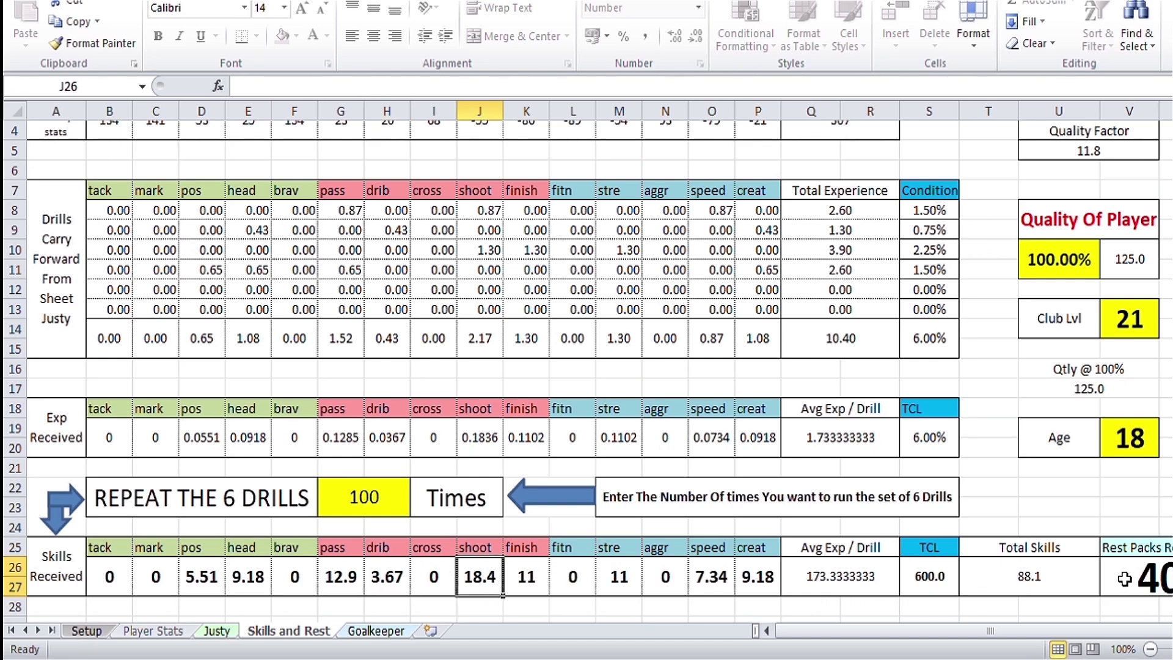
Step: Check the Total Skills and Rest Packs results and the Quality Of Player section
{"action": "left_click", "coordinate": [1040, 587]}
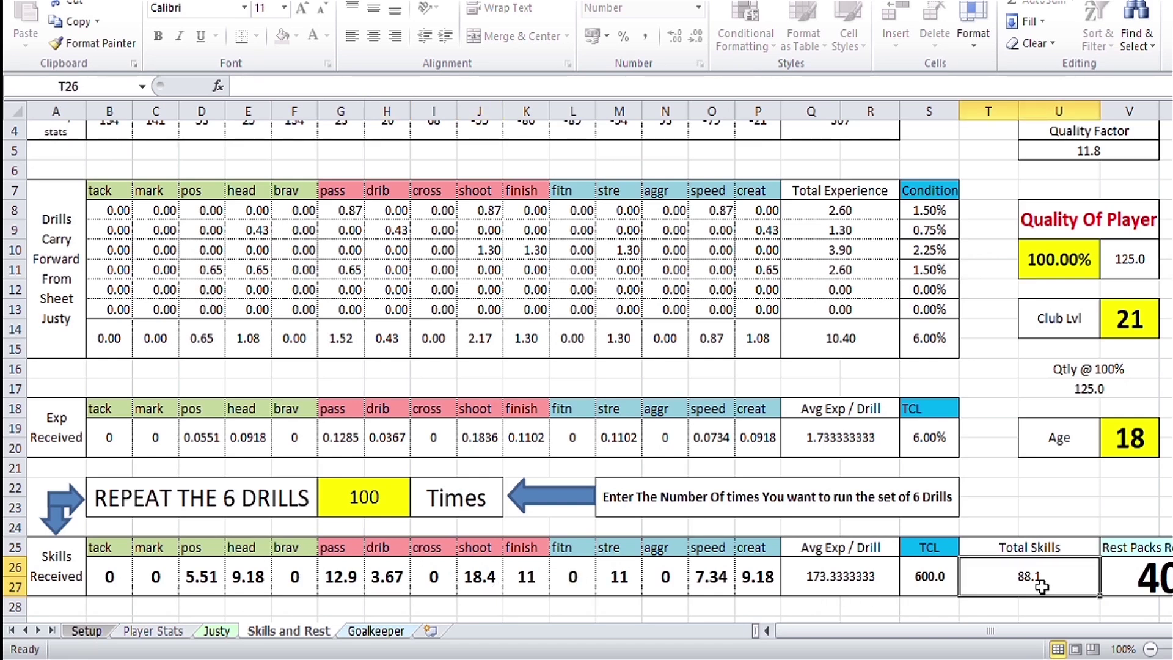
{"action": "left_click", "coordinate": [1135, 576]}
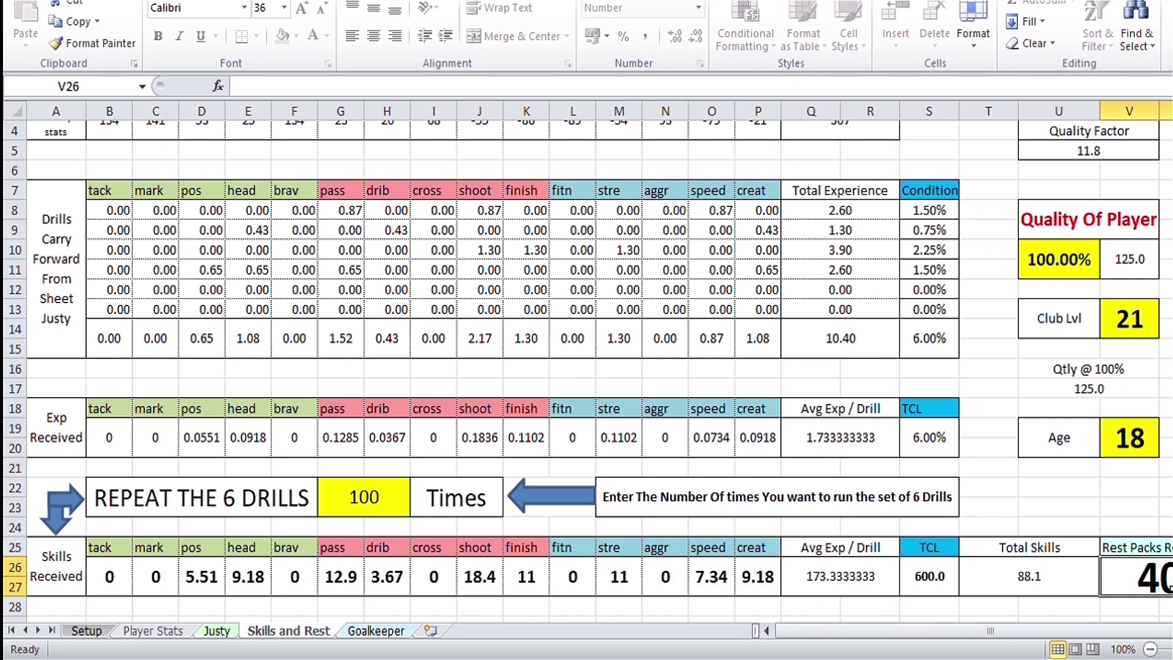
{"action": "scroll", "coordinate": [488, 366], "scroll_direction": "up", "scroll_amount": 1}
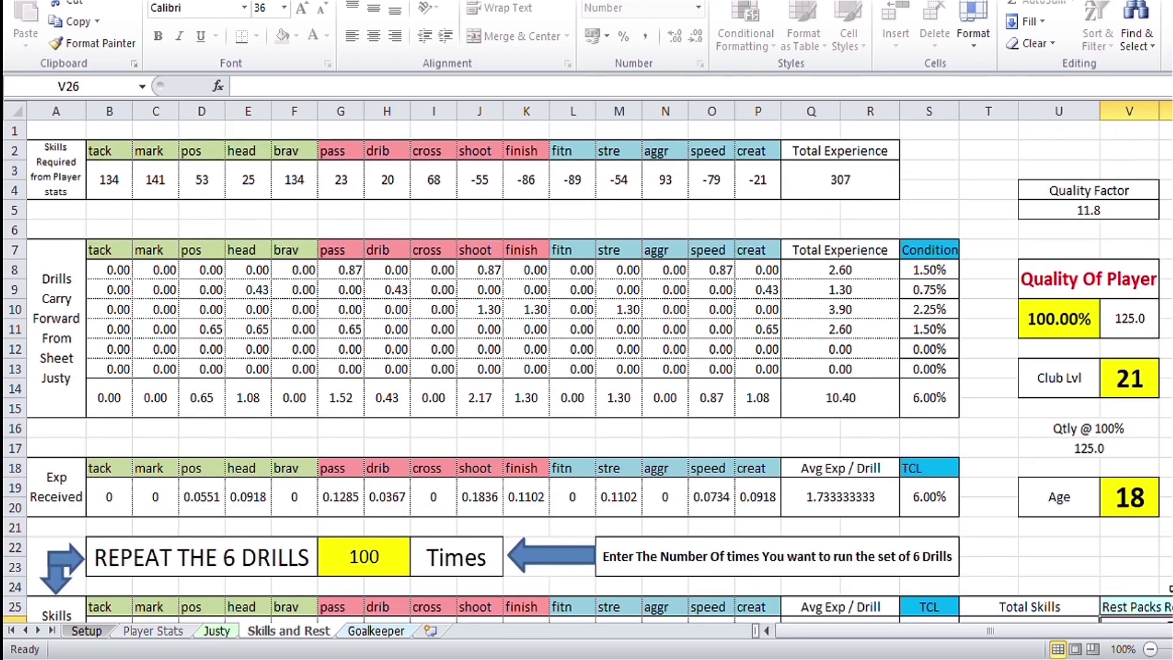
{"action": "left_click", "coordinate": [1068, 279]}
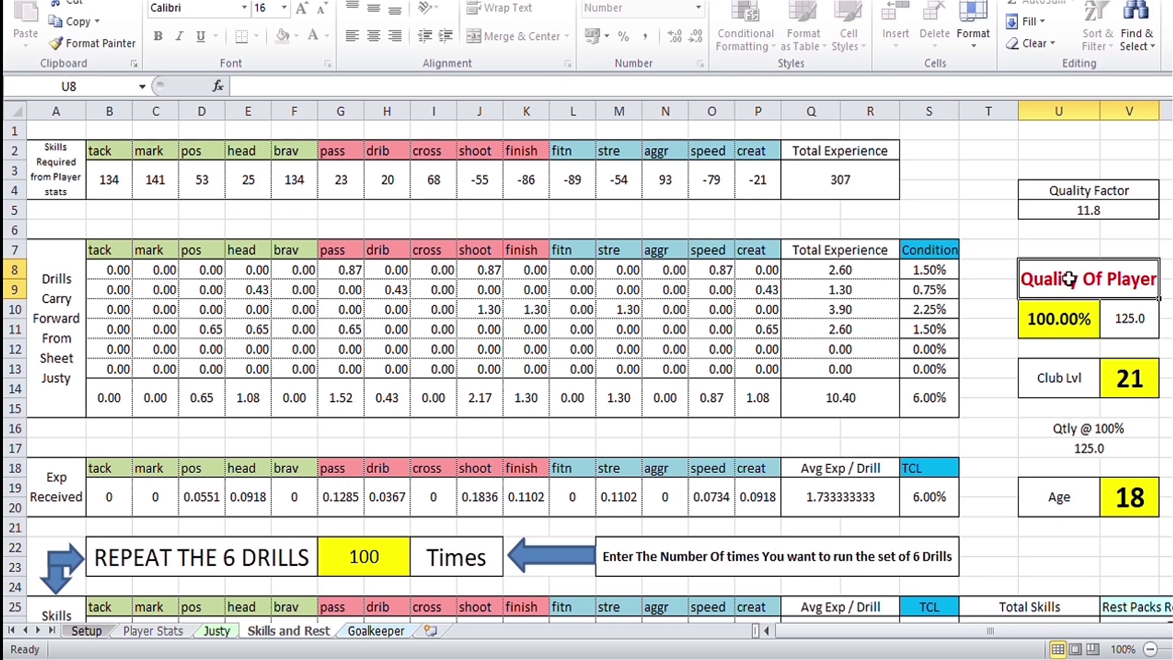
Step: Try player ages of 19 and 27 on the Skills and Rest sheet to compare the quality factor and experience received
{"action": "left_click", "coordinate": [1135, 503]}
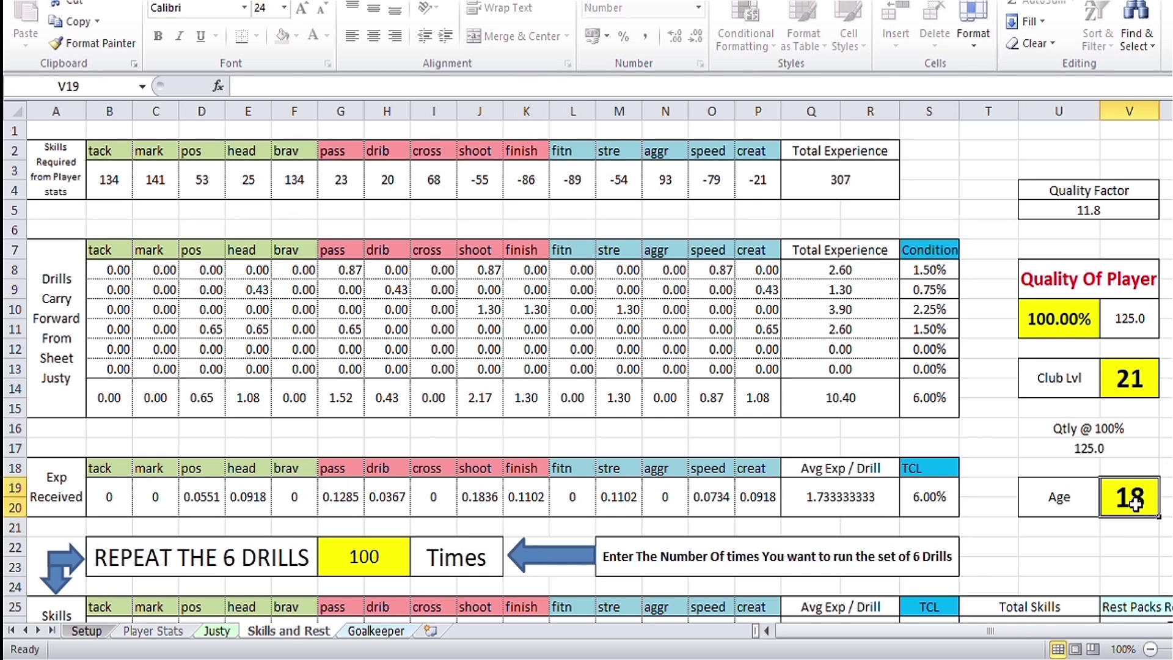
{"action": "type", "text": "19"}
{"action": "key", "text": "Return"}
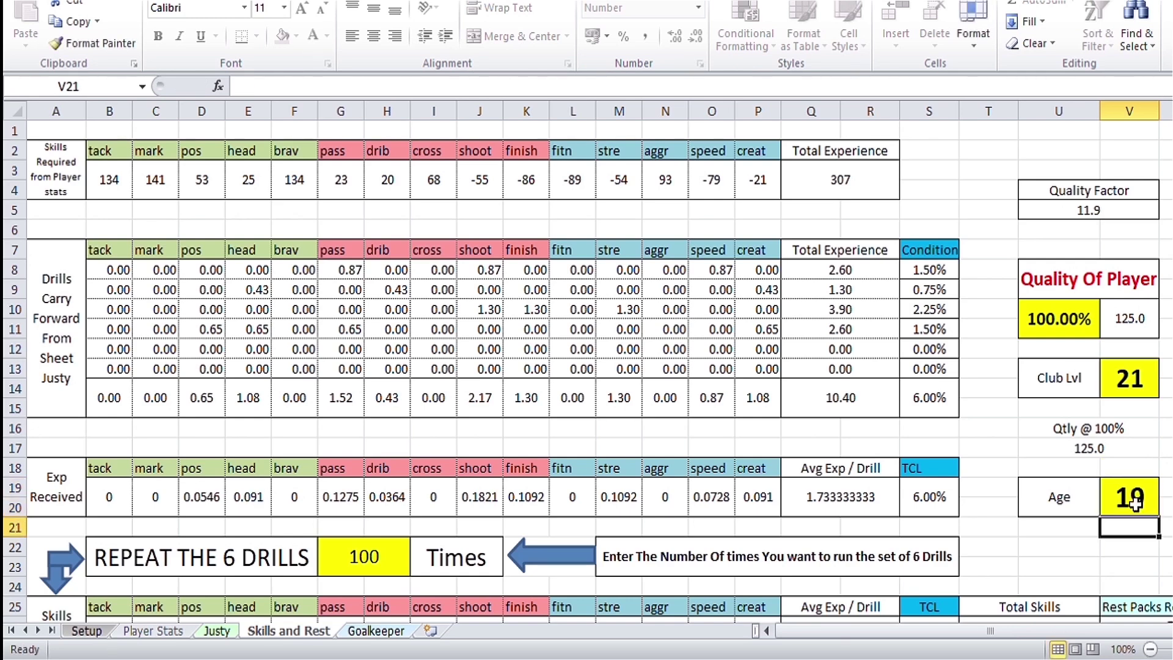
{"action": "left_click", "coordinate": [1135, 503]}
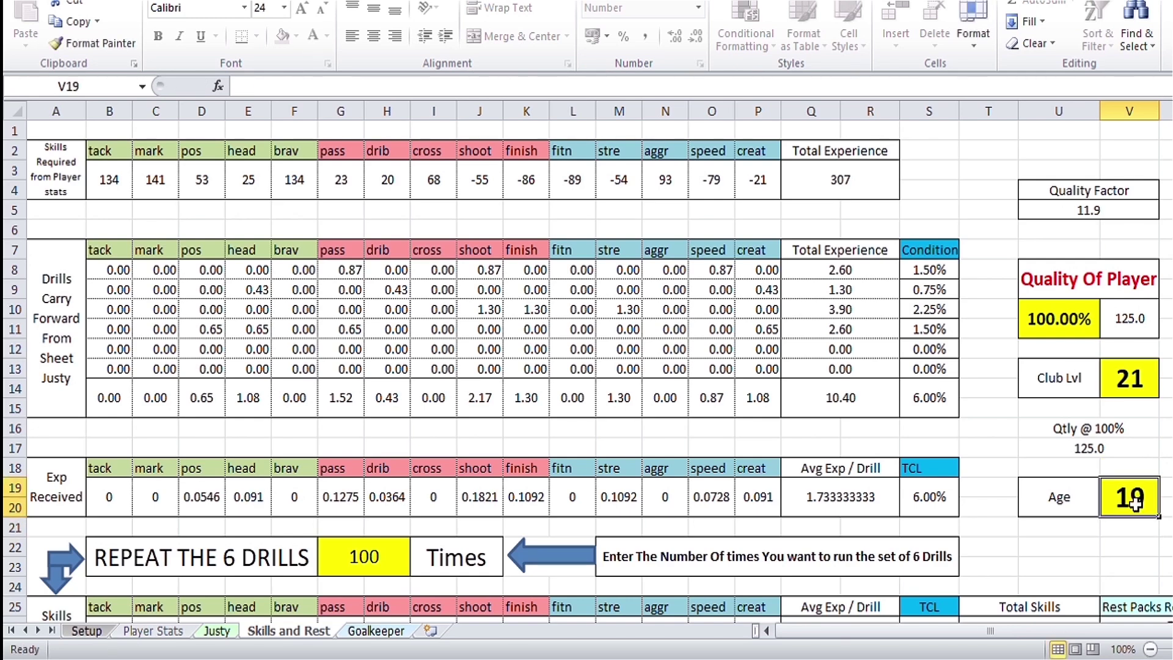
{"action": "type", "text": "27"}
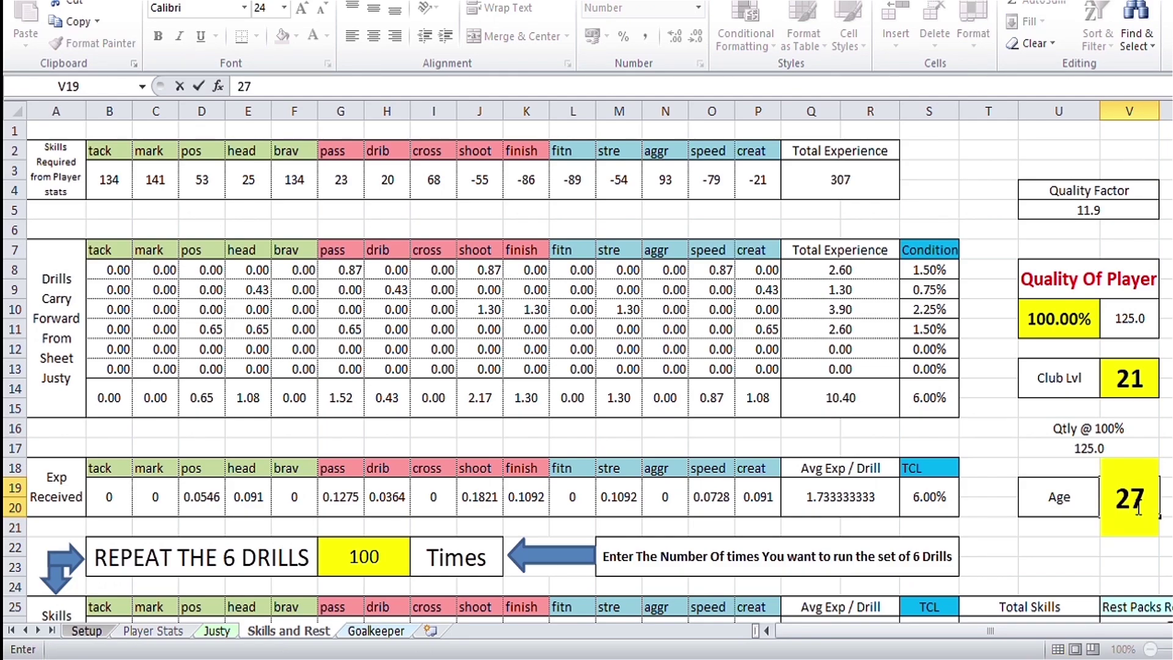
{"action": "key", "text": "Up"}
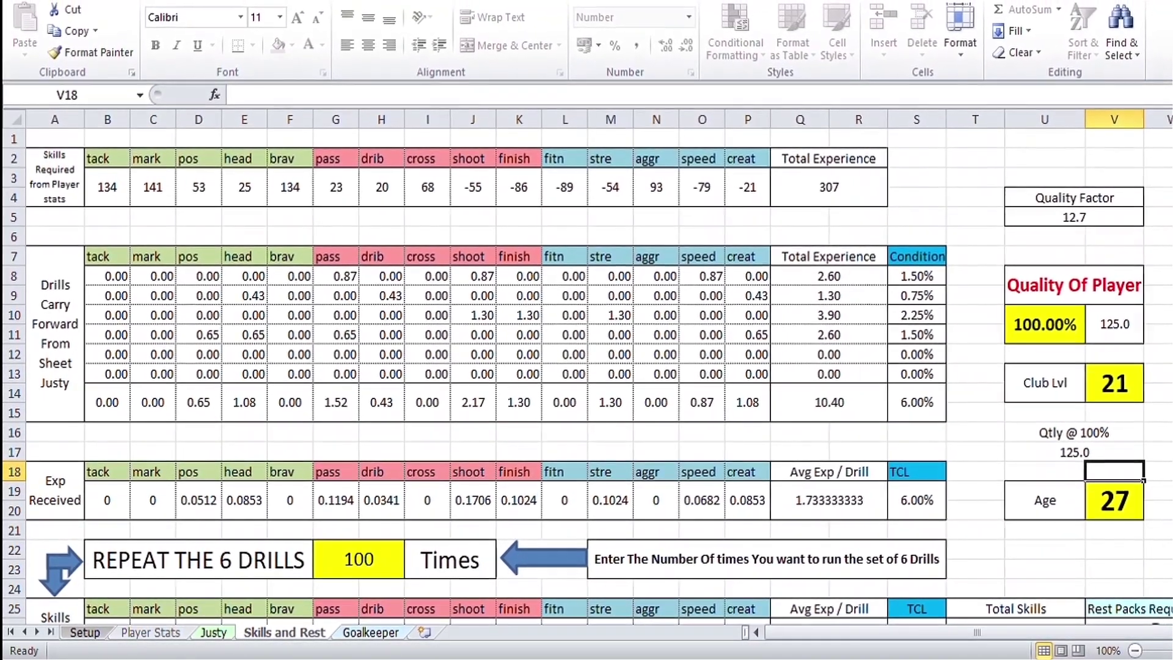
Step: Set the player's age back to 18 on the Skills and Rest sheet and look over the recalculated skills
{"action": "left_click", "coordinate": [1122, 512]}
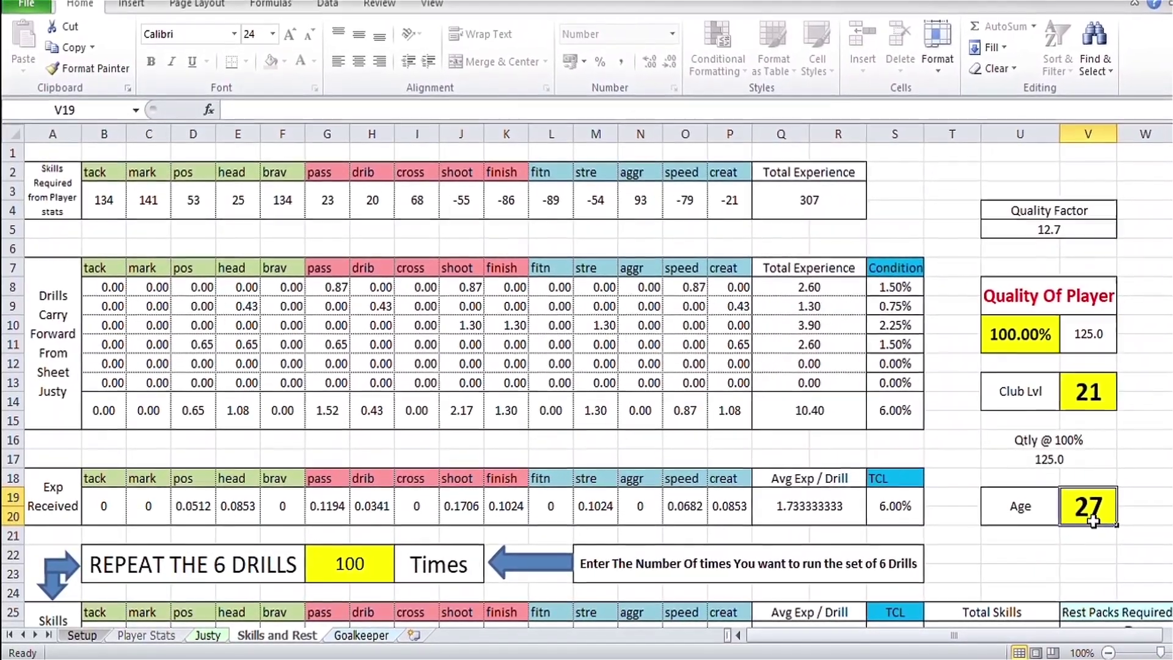
{"action": "type", "text": "2"}
{"action": "key", "text": "BackSpace"}
{"action": "type", "text": "18"}
{"action": "key", "text": "Return"}
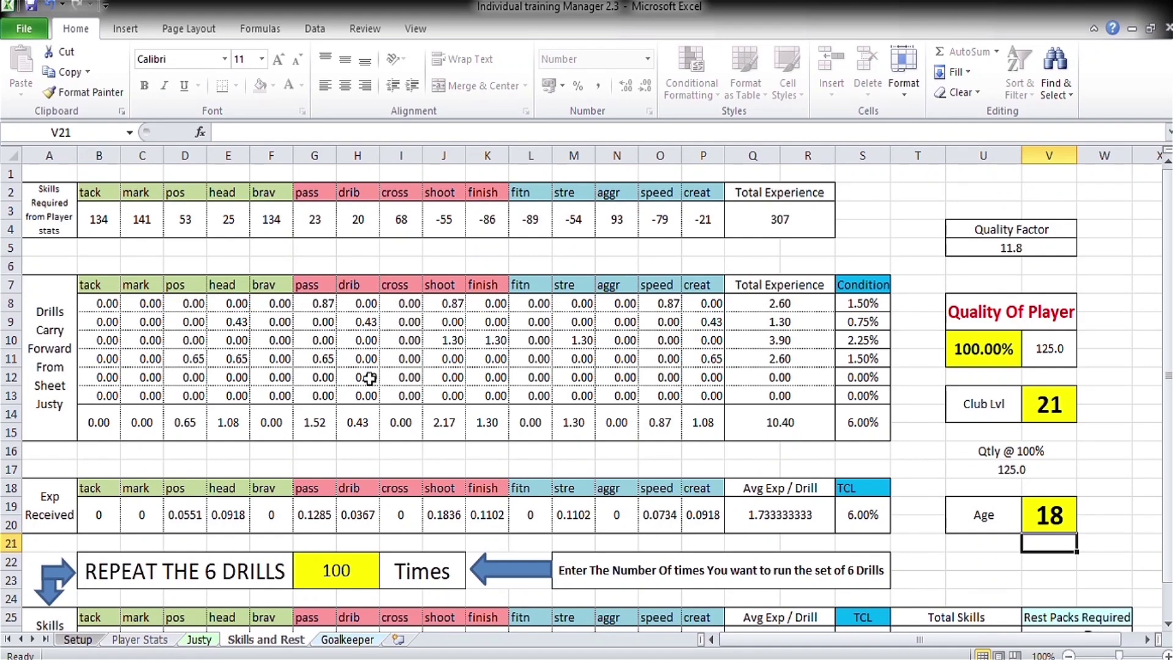
{"action": "scroll", "coordinate": [369, 352], "scroll_direction": "down", "scroll_amount": 3}
{"action": "scroll", "coordinate": [378, 342], "scroll_direction": "up", "scroll_amount": 3}
Step: Add the P, G & S! and Skill Drill drills to the list on the Goalkeeper sheet, and remove both again
{"action": "left_click", "coordinate": [345, 639]}
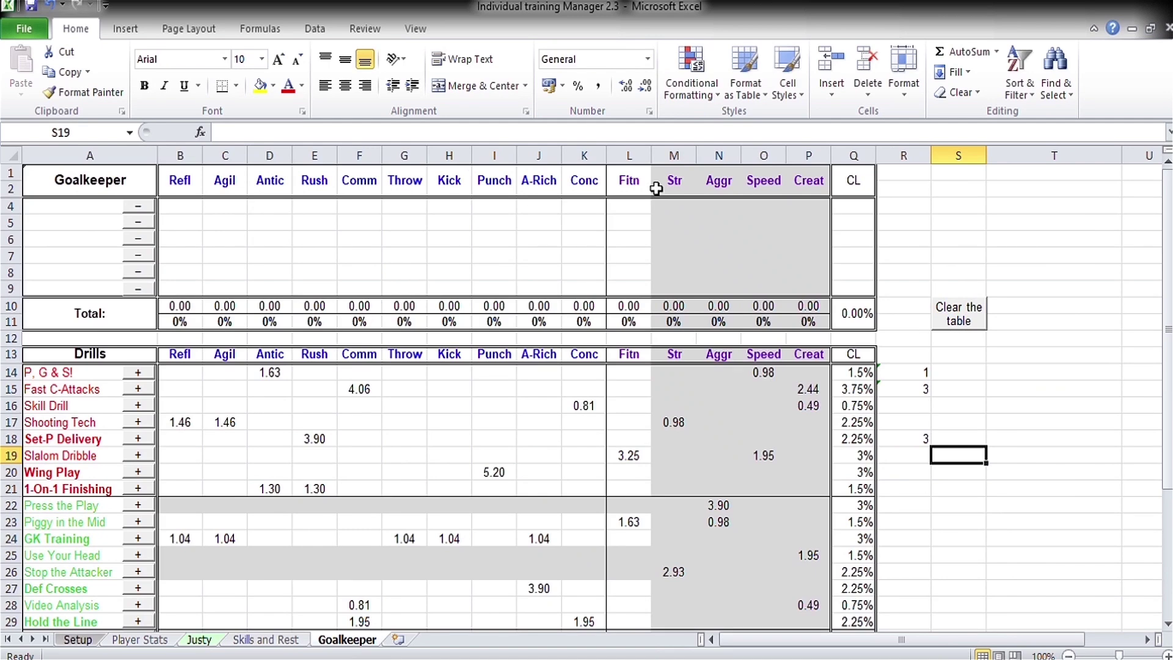
{"action": "scroll", "coordinate": [702, 391], "scroll_direction": "down", "scroll_amount": 4}
{"action": "scroll", "coordinate": [643, 296], "scroll_direction": "up", "scroll_amount": 4}
{"action": "left_click", "coordinate": [139, 374]}
{"action": "left_click", "coordinate": [138, 405]}
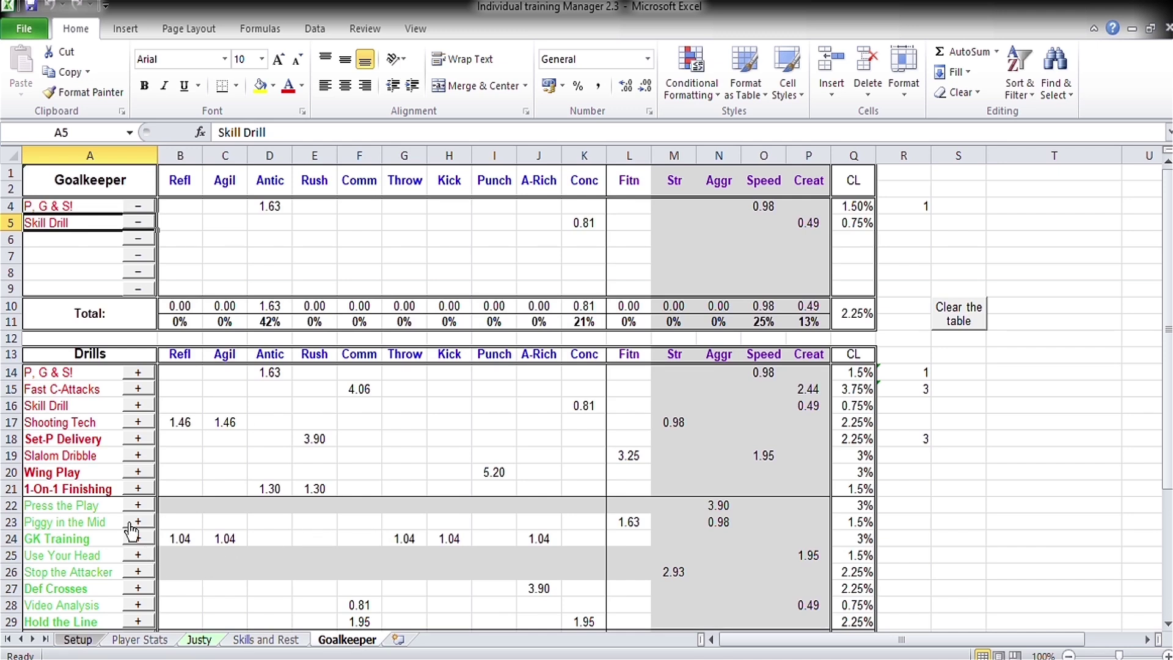
{"action": "left_click", "coordinate": [145, 211]}
{"action": "left_click", "coordinate": [139, 224]}
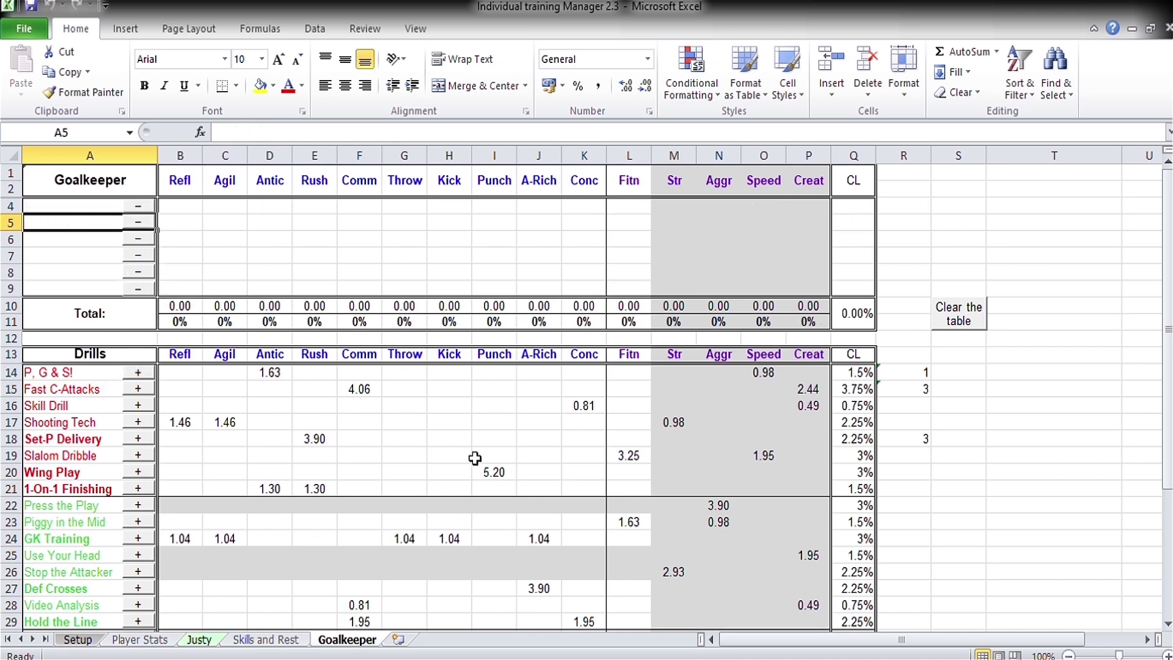
Step: Revisit the Skills and Rest, Justy and Player Stats sheets, ending on the Setup sheet
{"action": "left_click", "coordinate": [279, 640]}
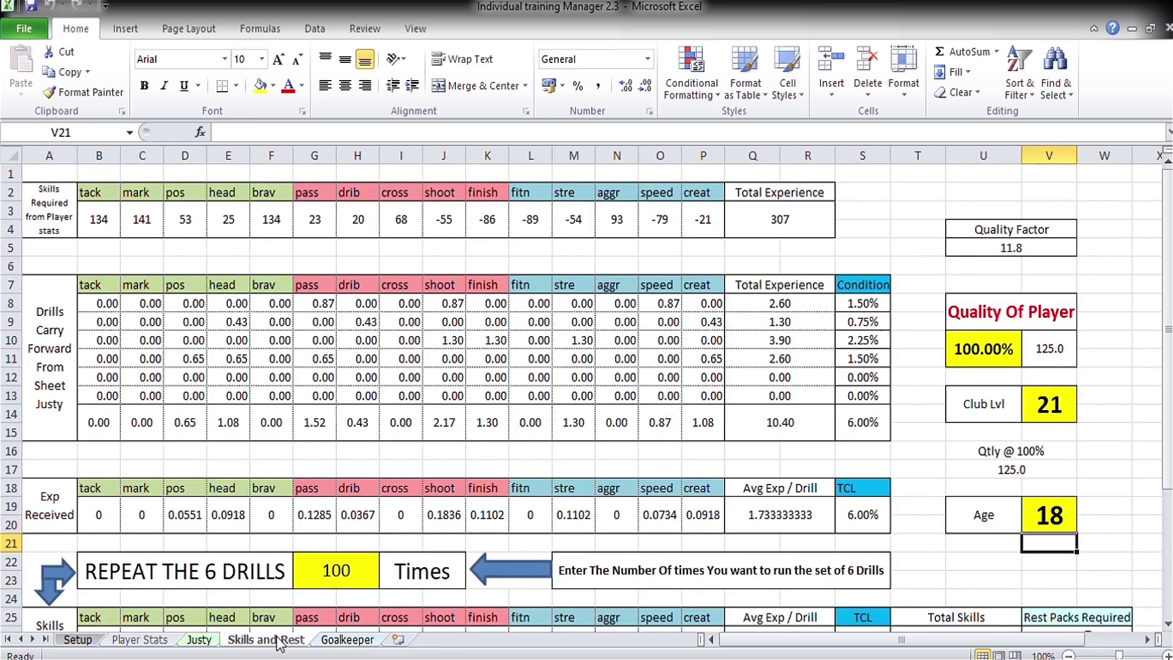
{"action": "left_click", "coordinate": [201, 640]}
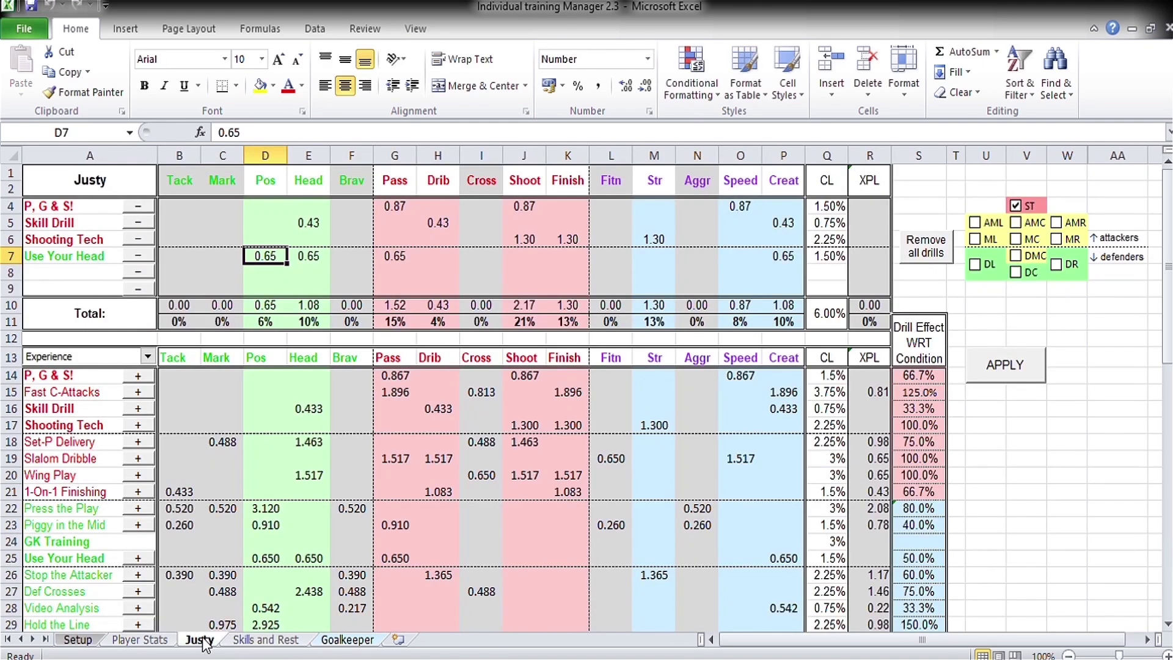
{"action": "left_click", "coordinate": [153, 640]}
{"action": "left_click", "coordinate": [77, 640]}
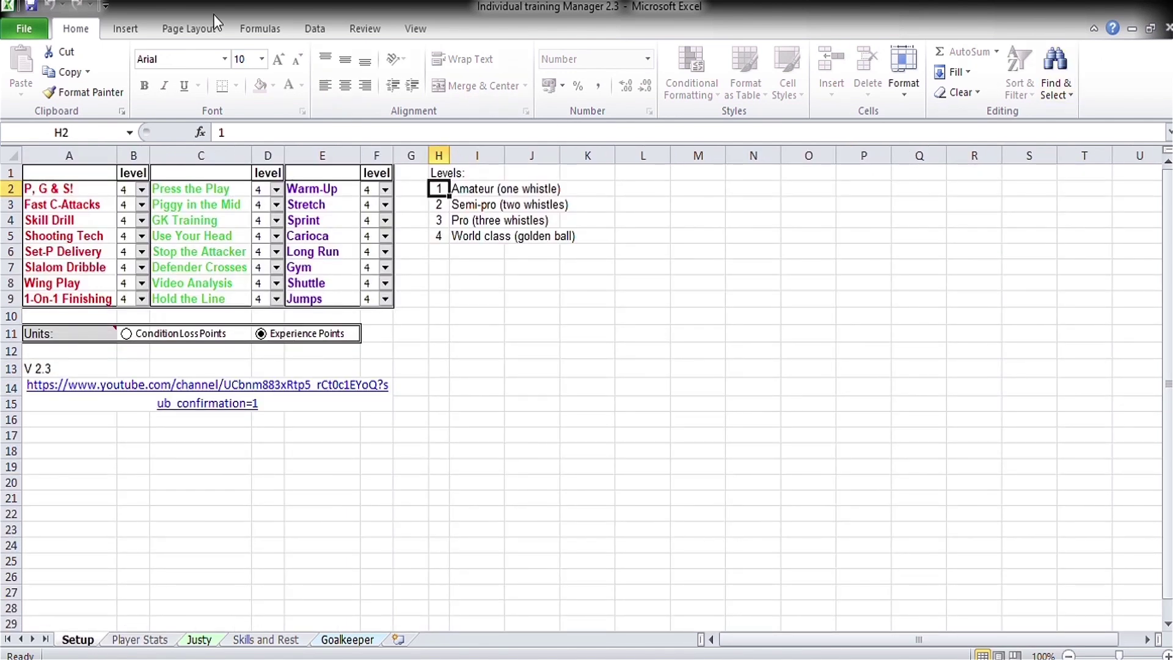
Step: Check the workbook's permissions information and save the workbook under its current name
{"action": "left_click", "coordinate": [9, 25]}
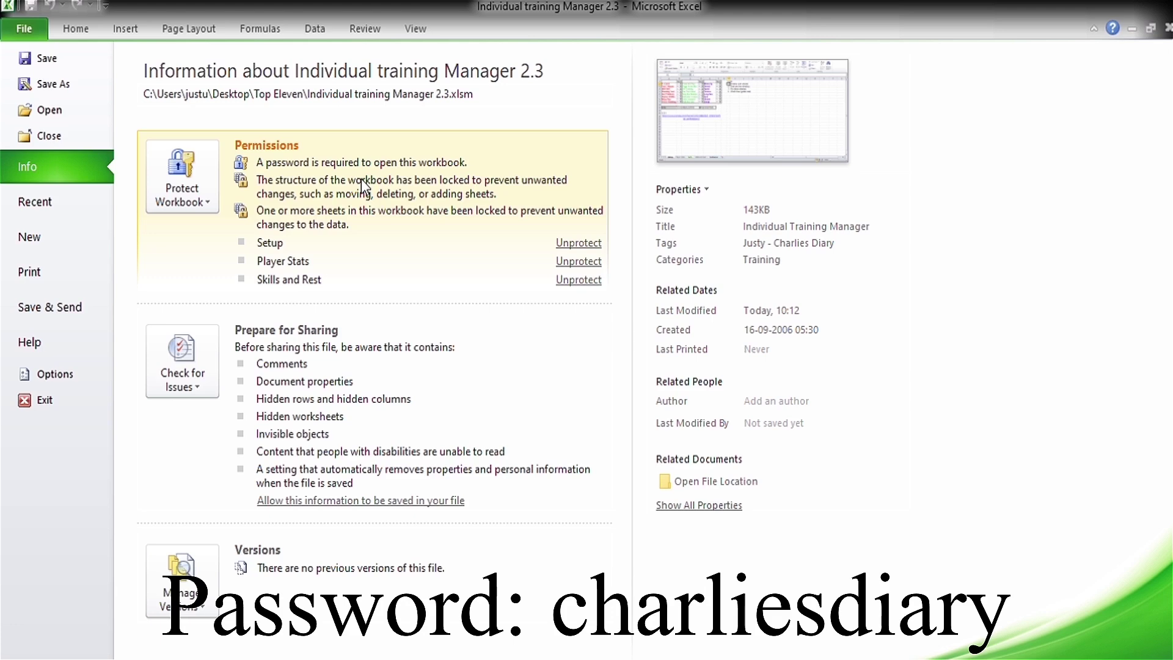
{"action": "left_click", "coordinate": [22, 39]}
{"action": "left_click", "coordinate": [27, 37]}
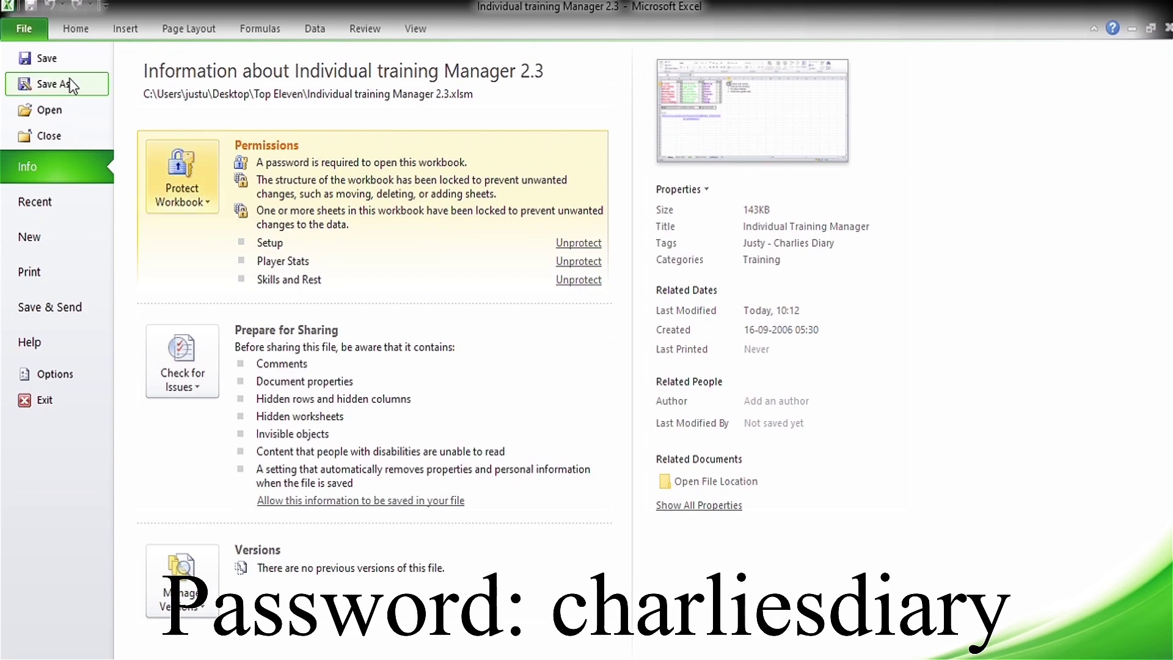
{"action": "left_click", "coordinate": [39, 59]}
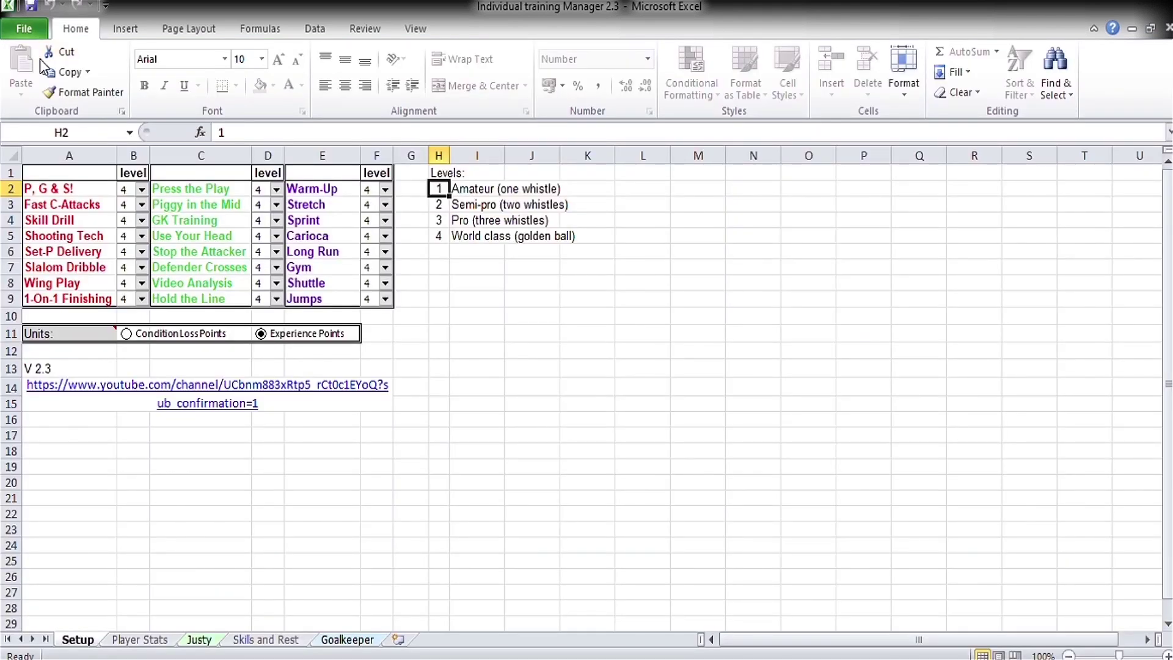